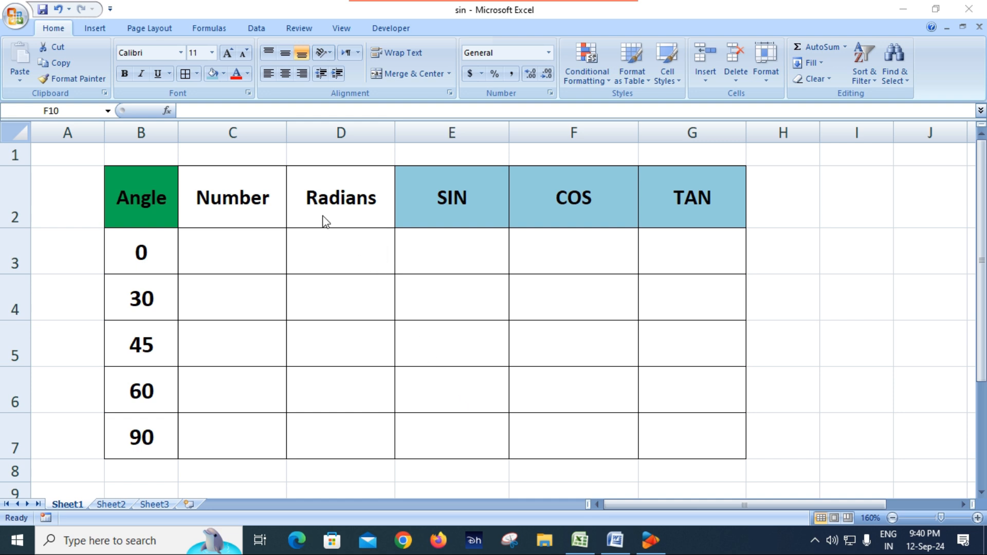
click(215, 28)
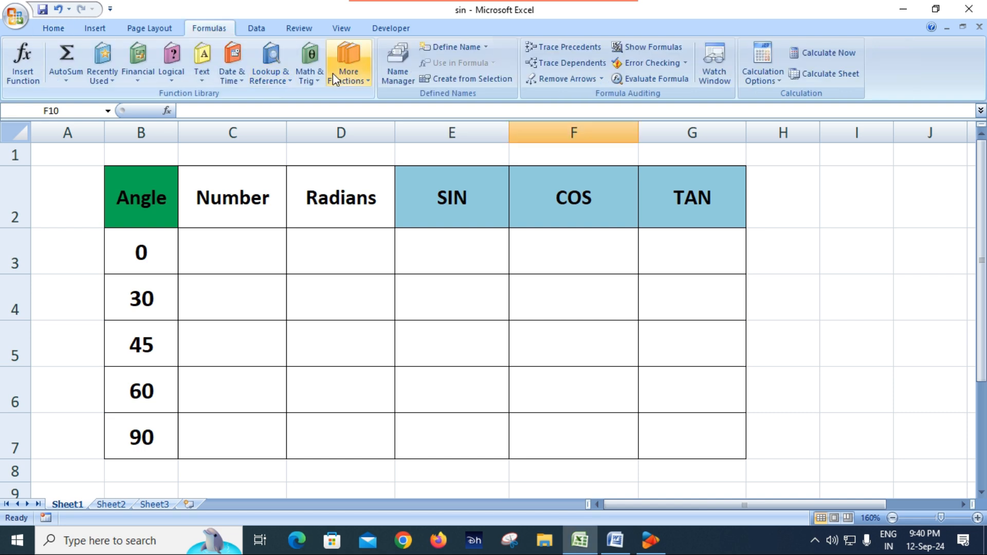
click(310, 67)
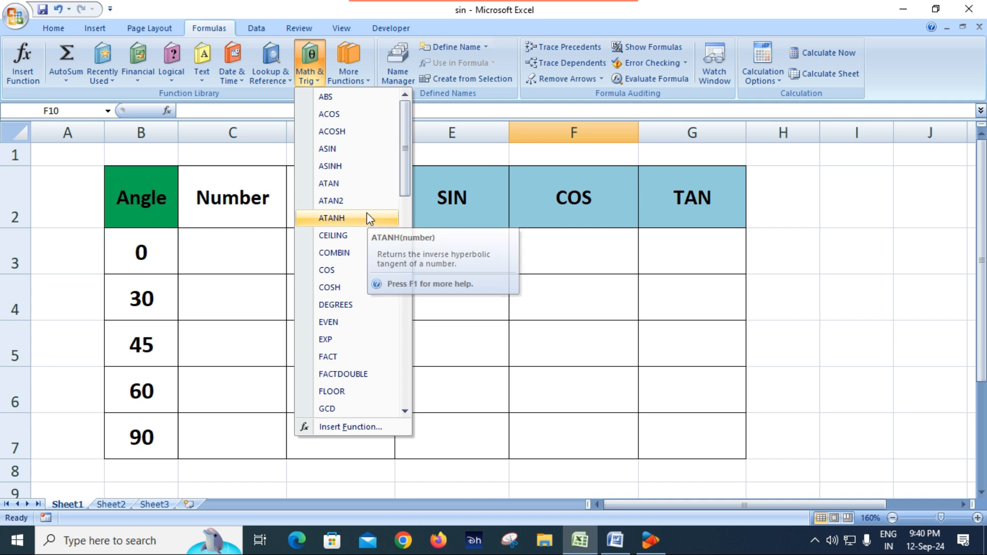
scroll(368, 220, down, 4)
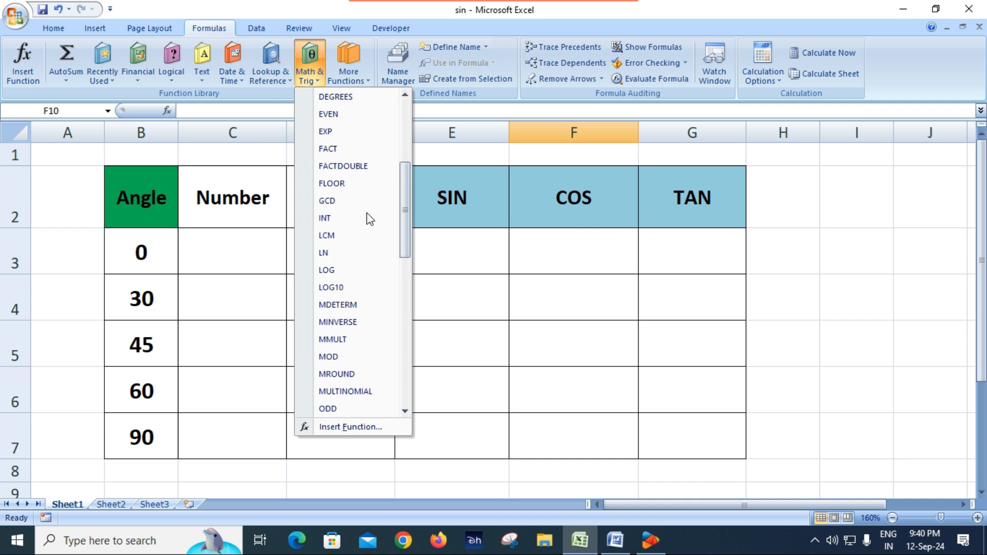
click(464, 241)
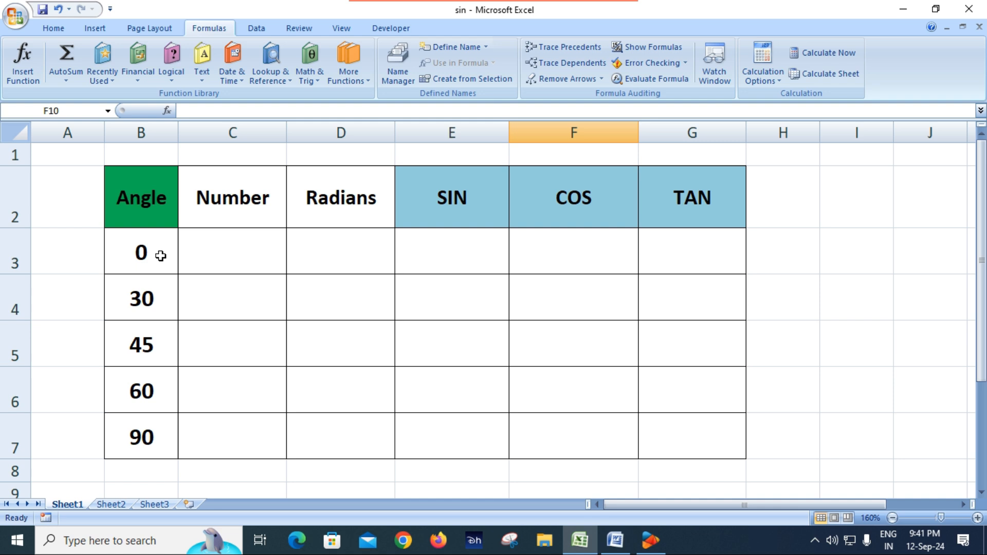
click(450, 244)
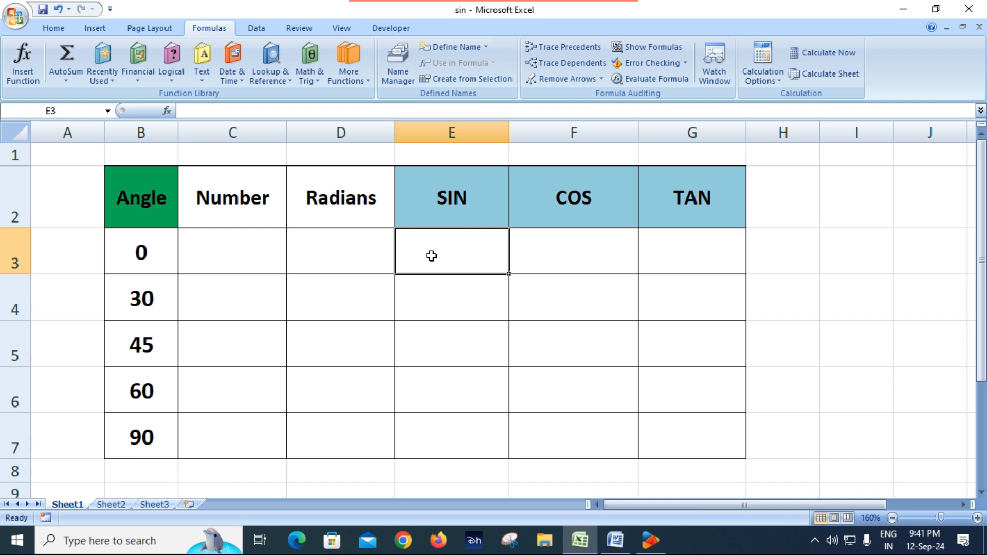
text(=)
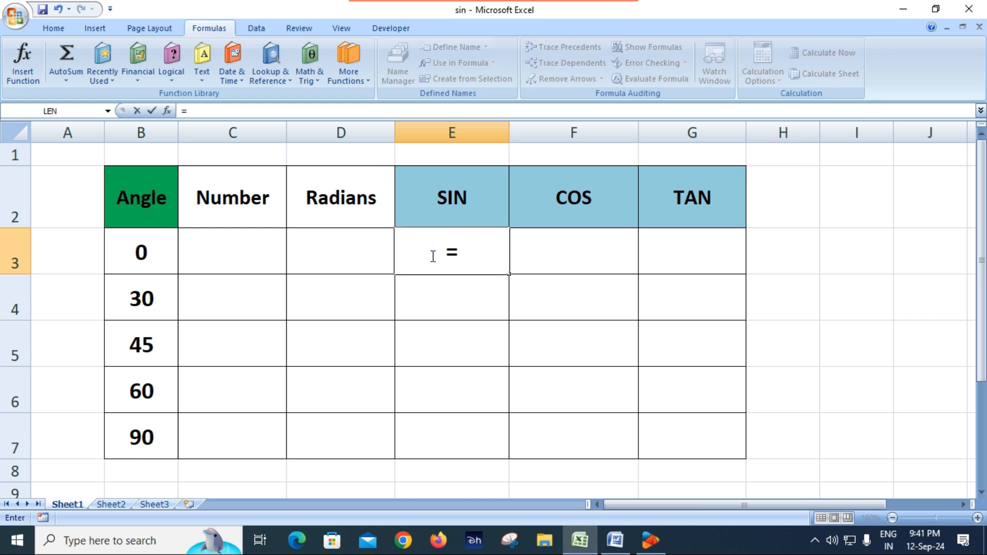
text(sin)
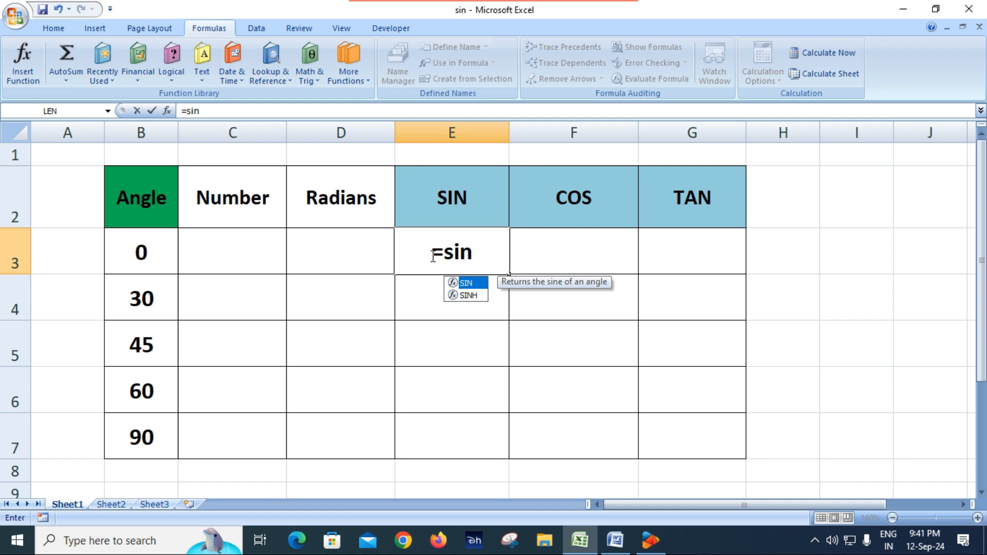
key(Tab)
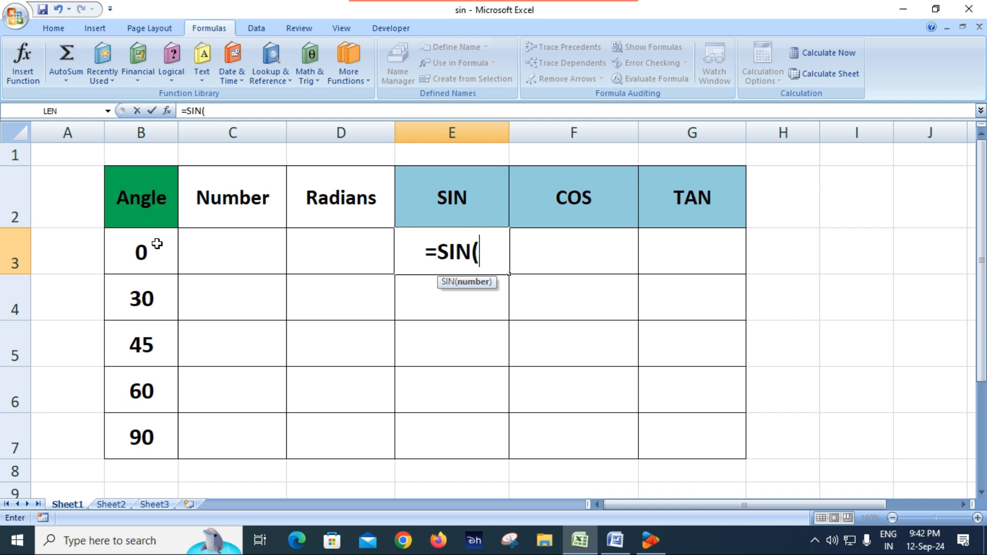
key(BackSpace)
key(BackSpace)
key(BackSpace)
key(BackSpace)
key(BackSpace)
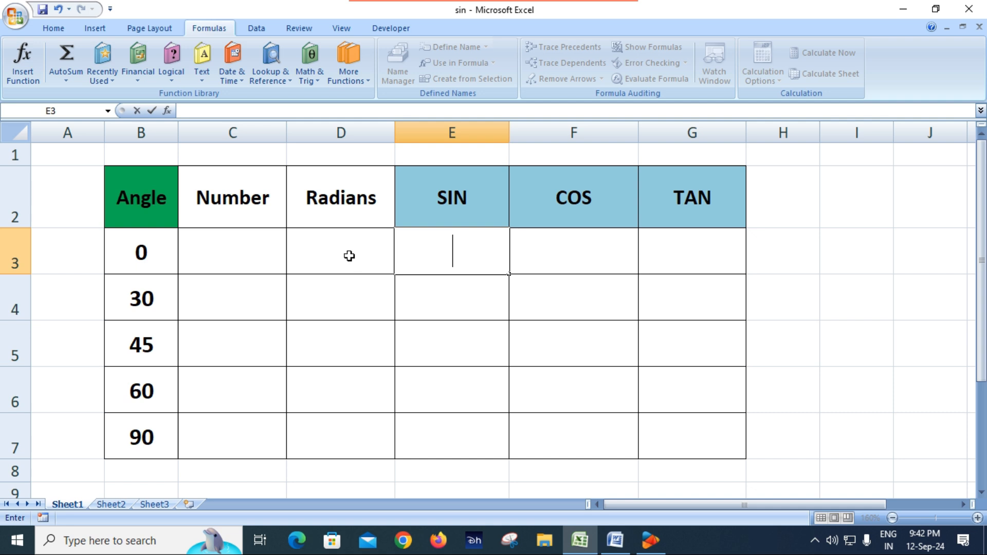
Step: Enter the formula =B3*PI()/180 in C3 to convert the first angle in the Number column
click(219, 251)
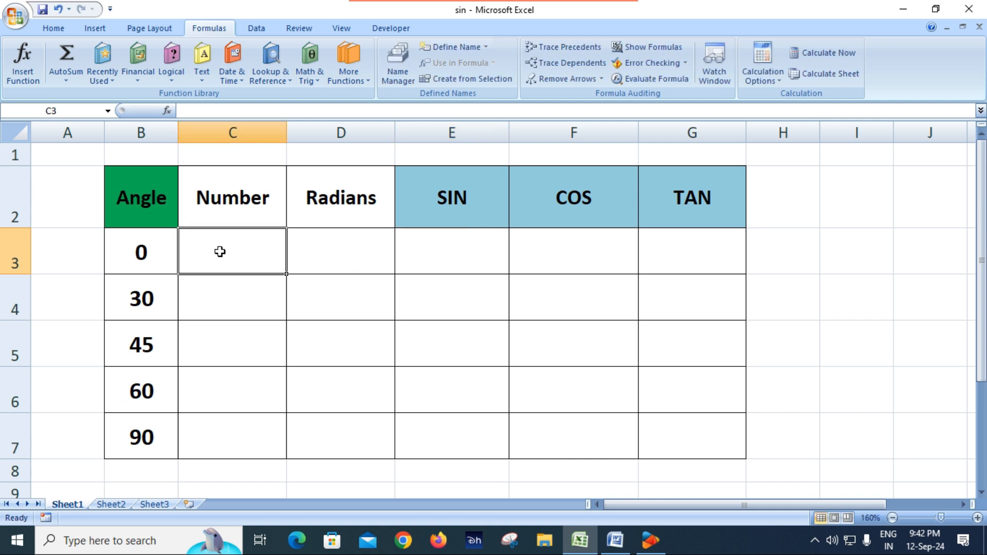
click(346, 249)
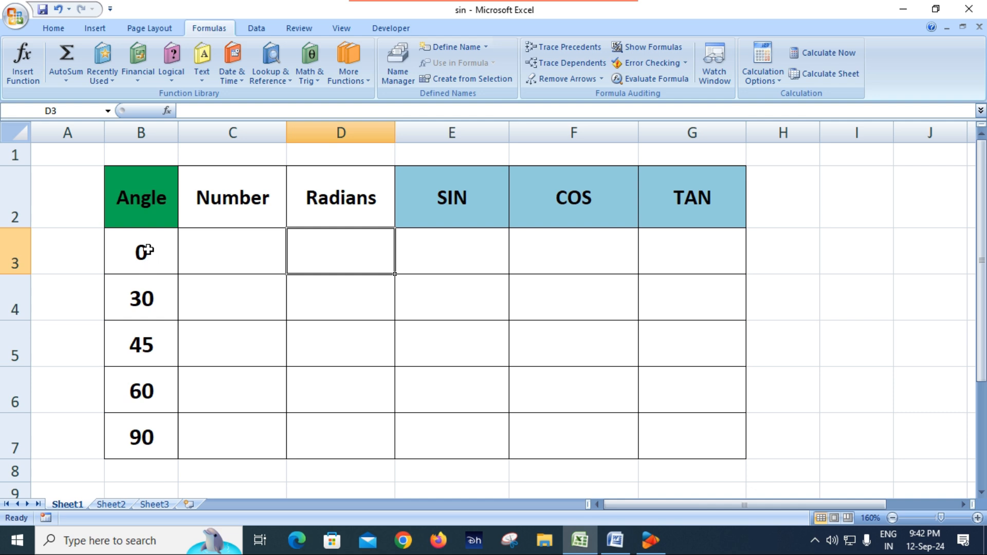
click(237, 249)
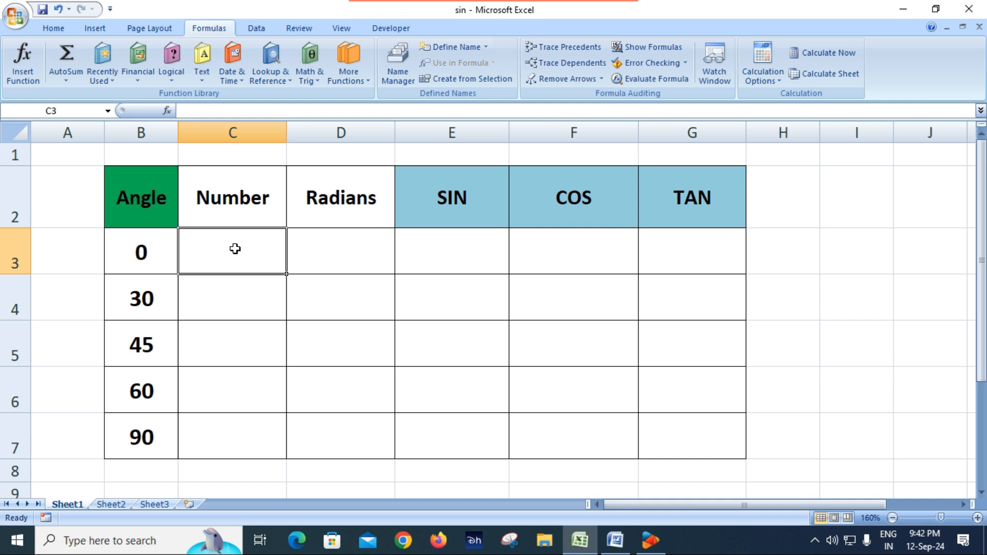
text(=)
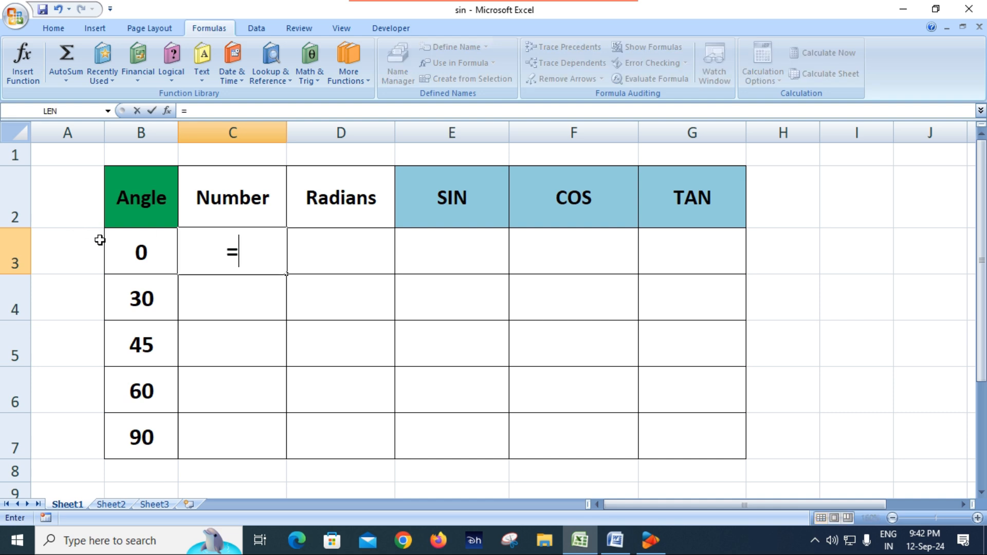
click(128, 249)
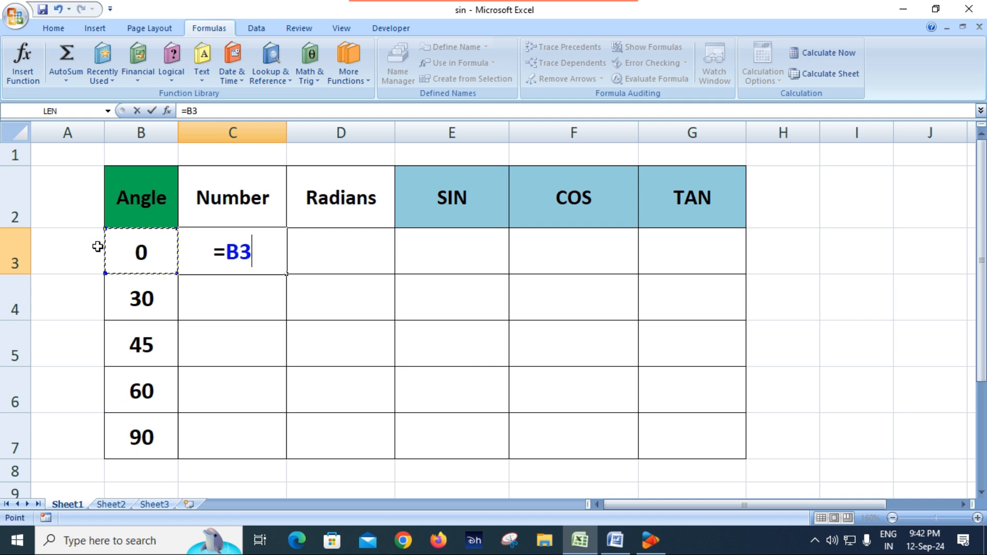
text(*)
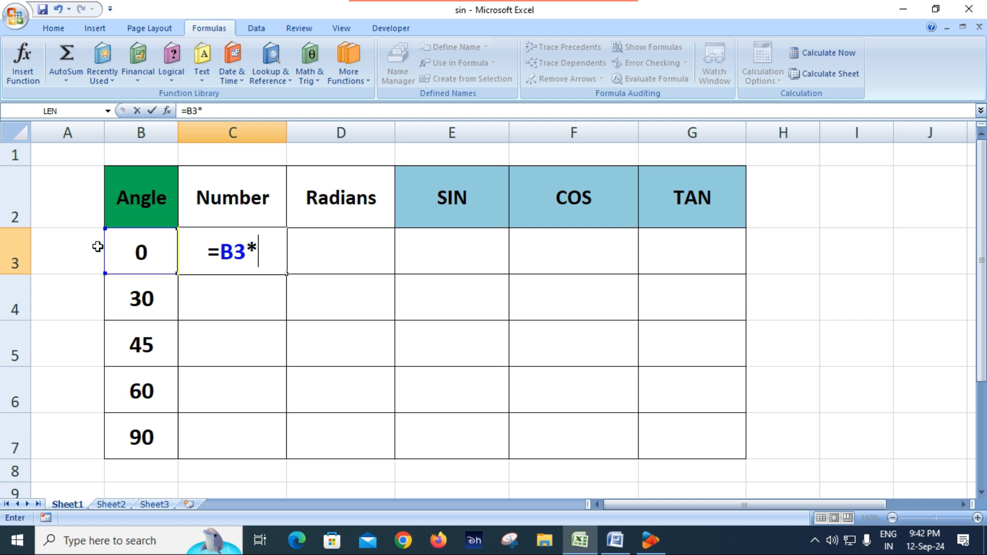
text(p)
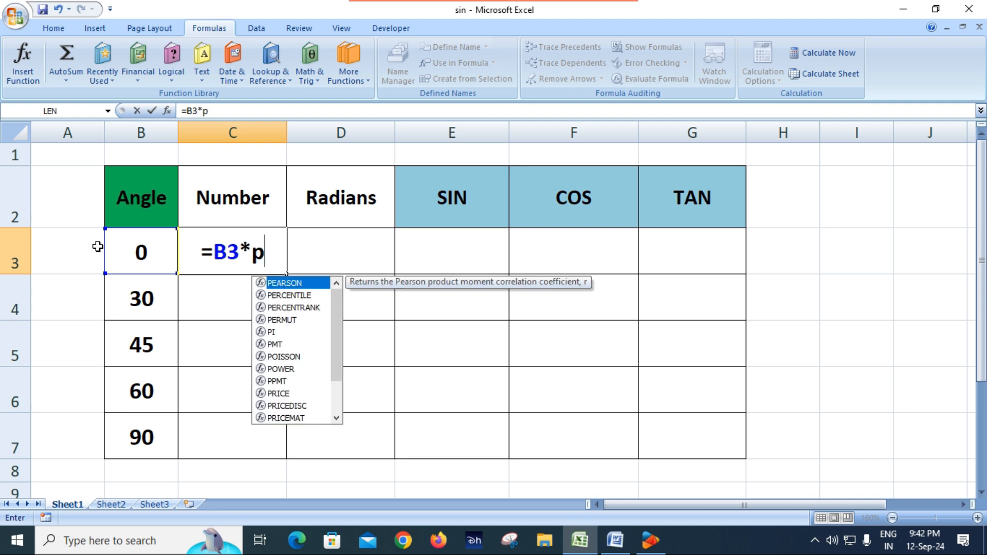
text(i)
key(Tab)
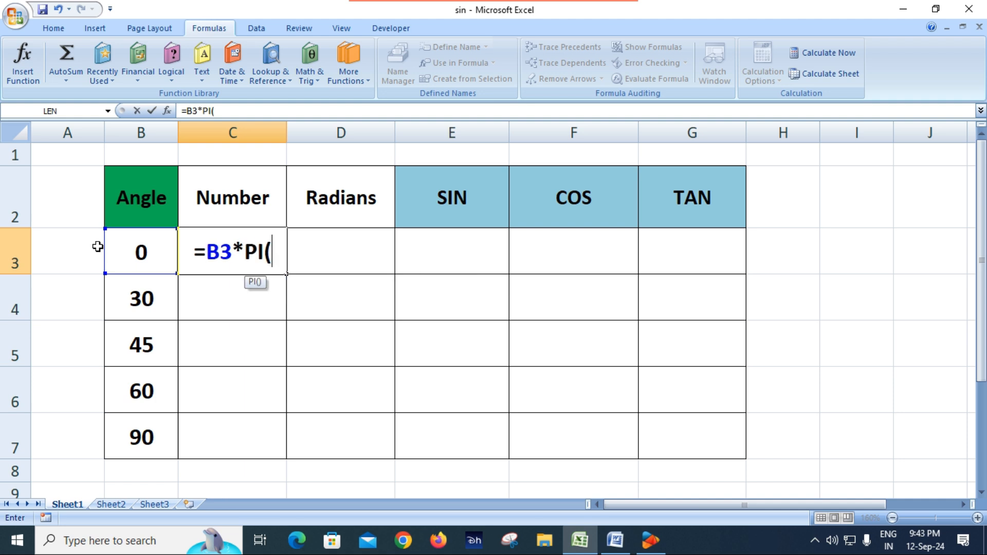
text())
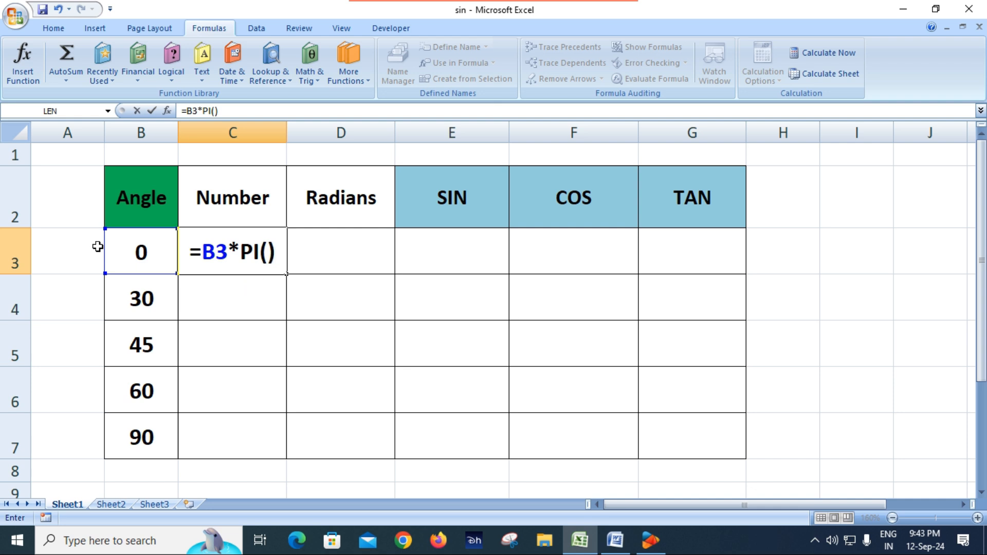
text(/180)
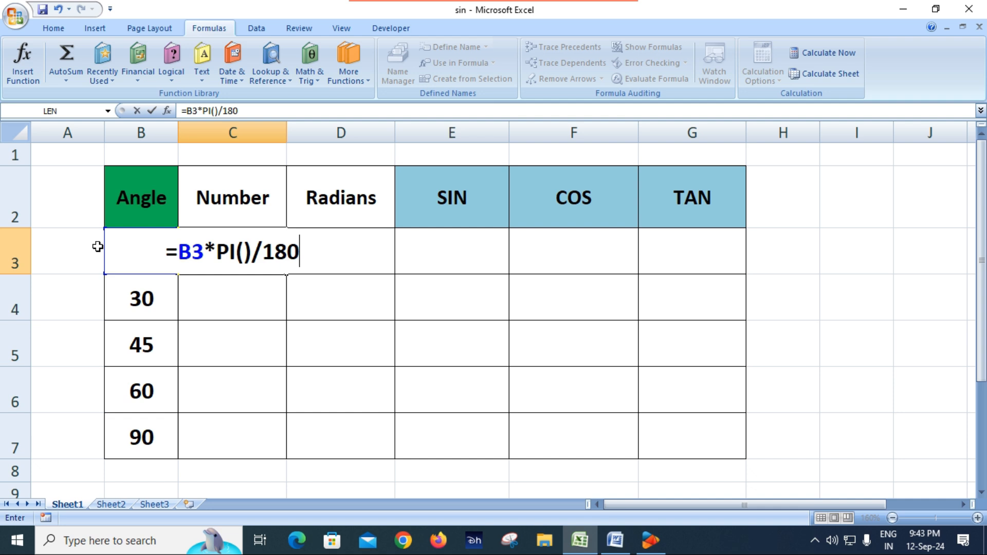
key(Return)
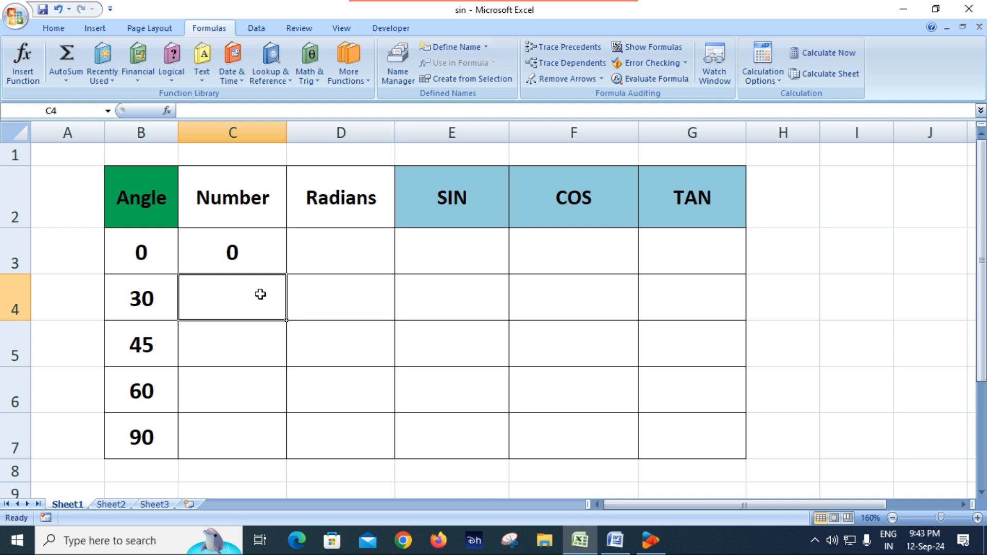
Step: Fill the Number formula from C3 down through C7 and inspect the copied formula in C4
double_click(247, 252)
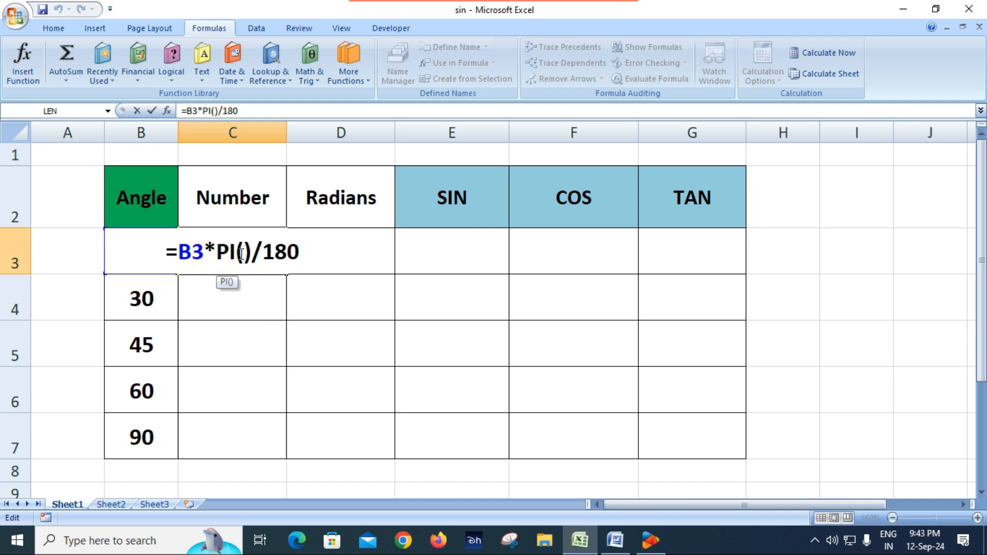
key(Return)
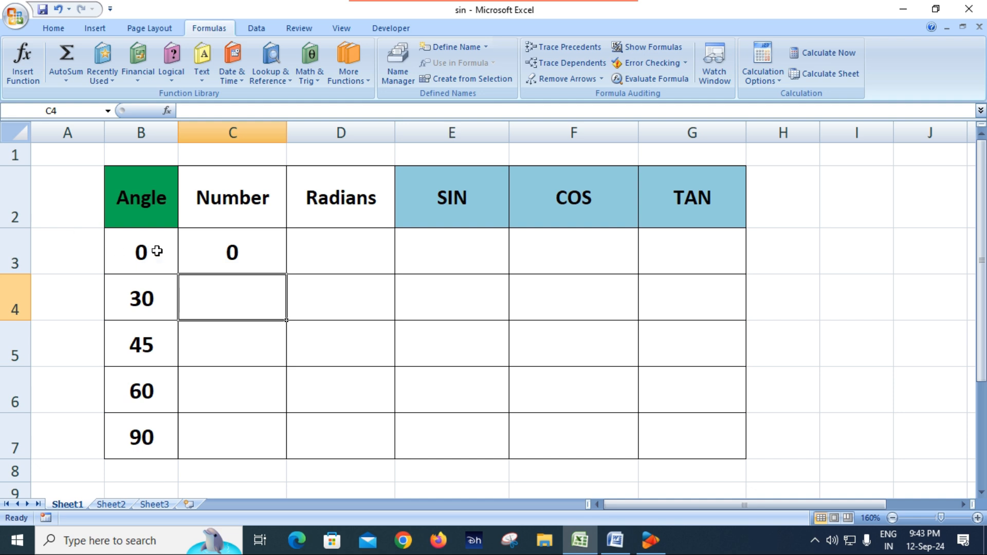
click(260, 251)
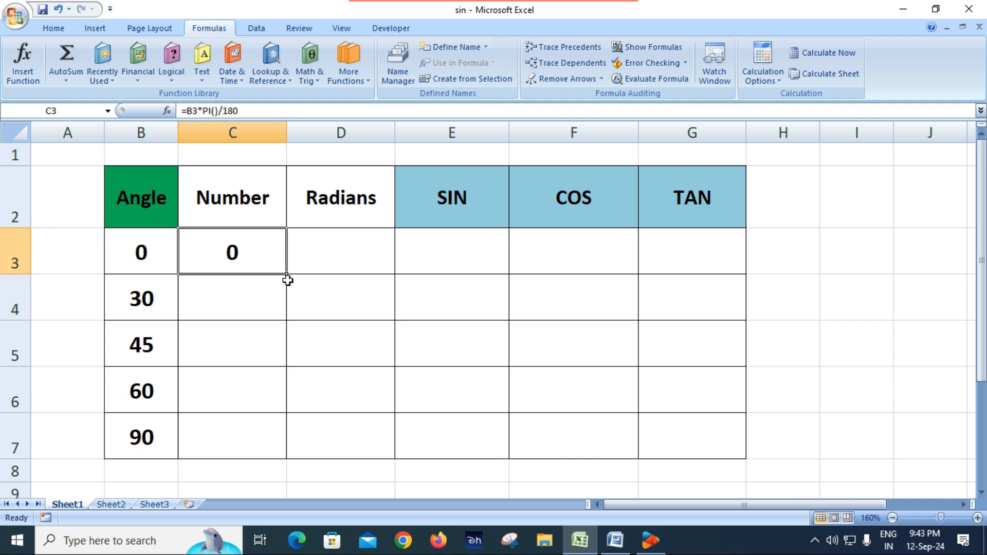
drag(286, 274, 285, 455)
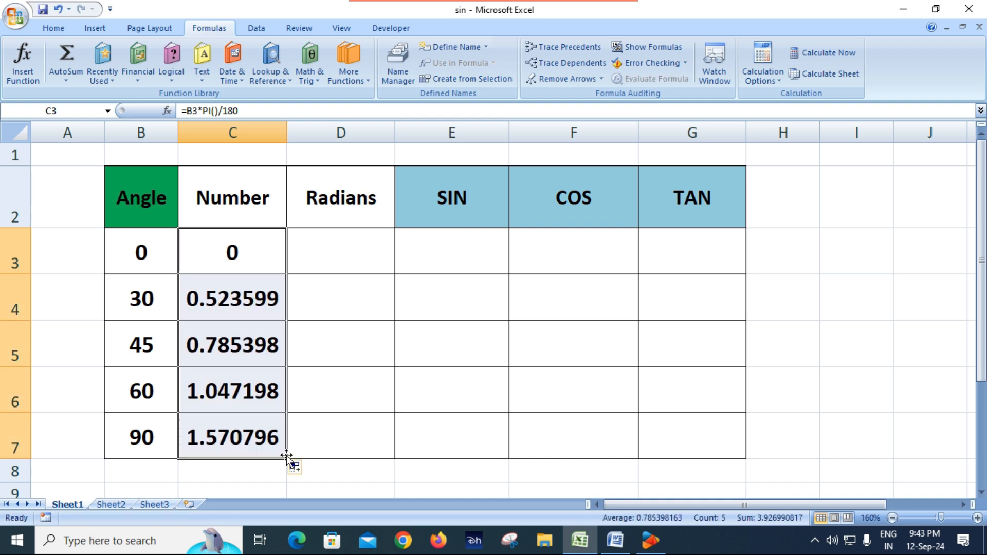
click(144, 302)
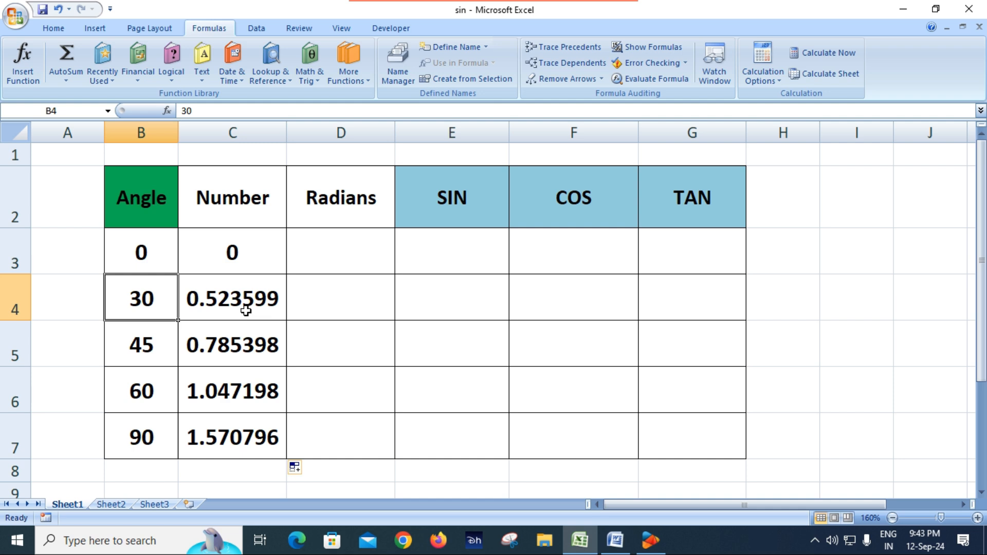
click(232, 300)
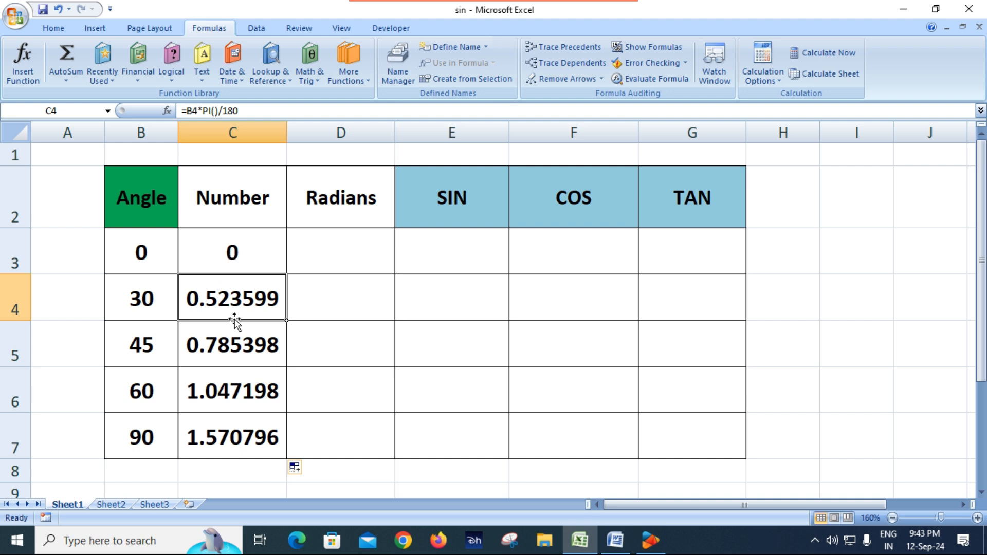
double_click(232, 302)
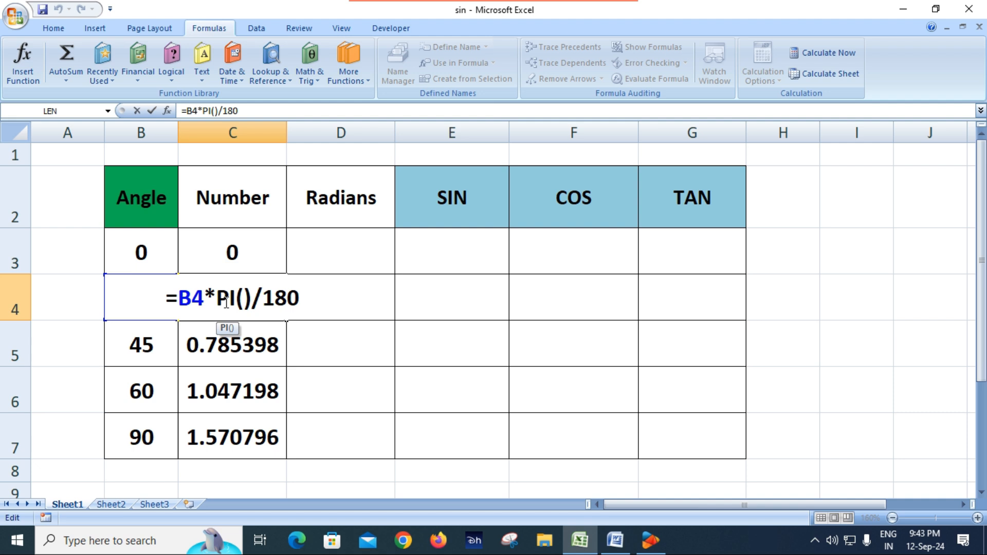
key(Escape)
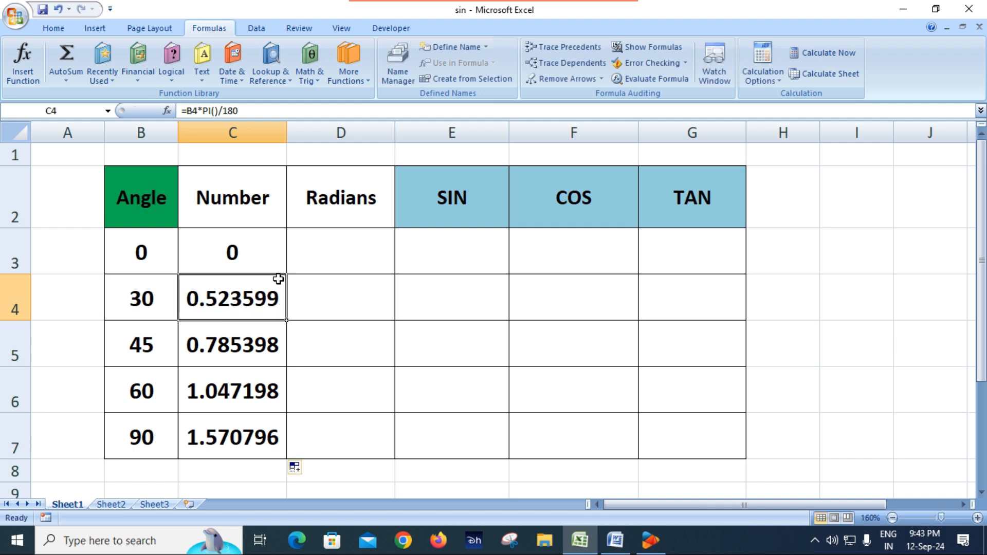
Step: Enter the formula =RADIANS(B3) in D3 to convert the first angle in the Radians column
click(341, 246)
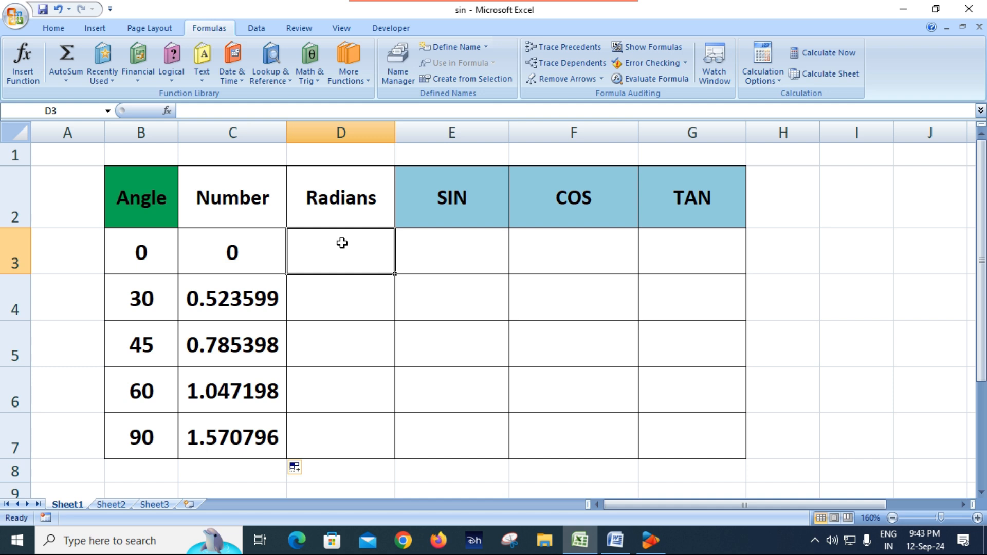
text(=)
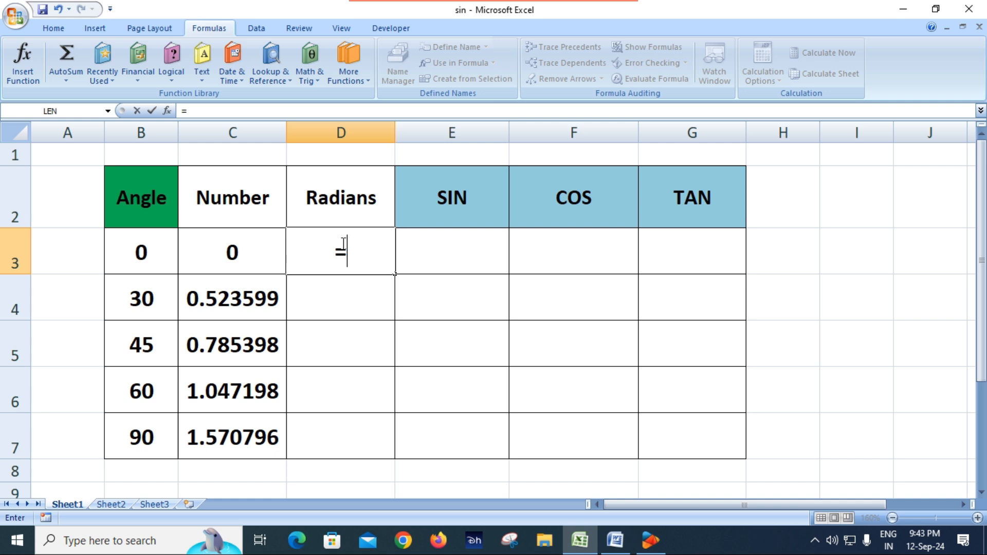
text(ra)
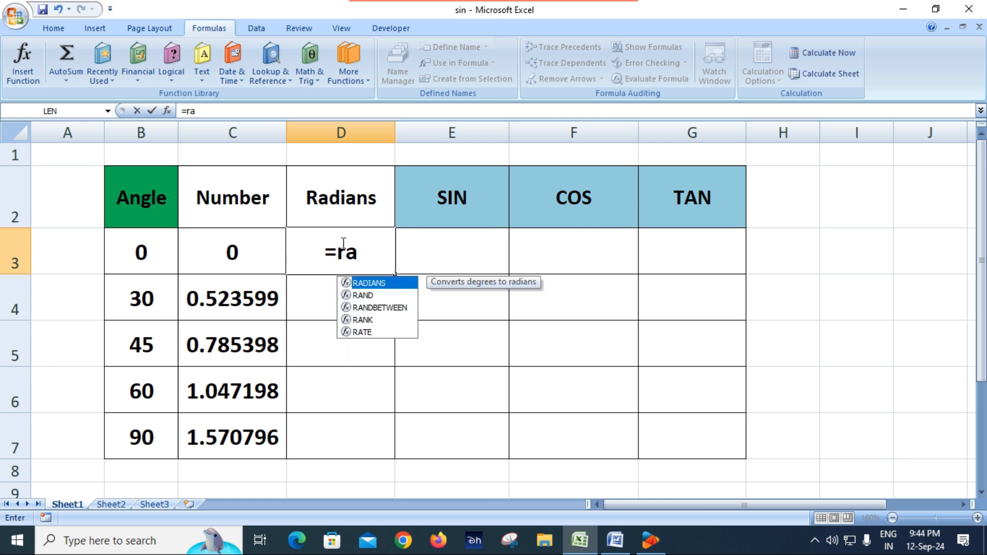
key(Tab)
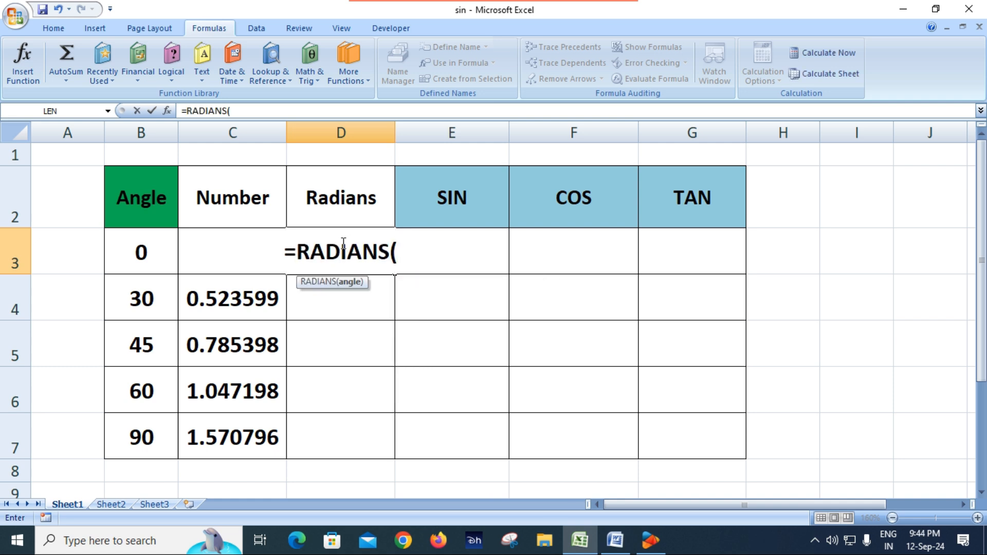
click(143, 251)
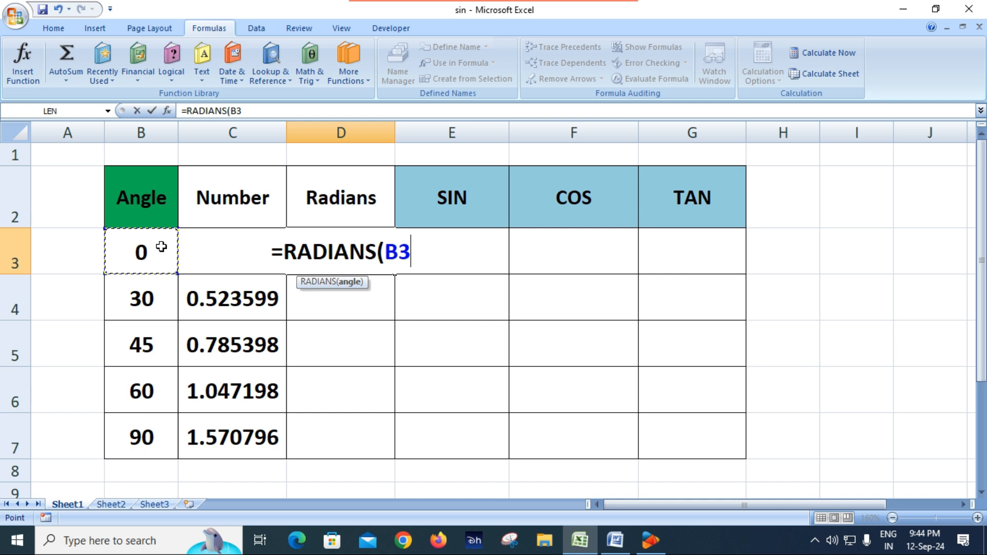
text())
key(Return)
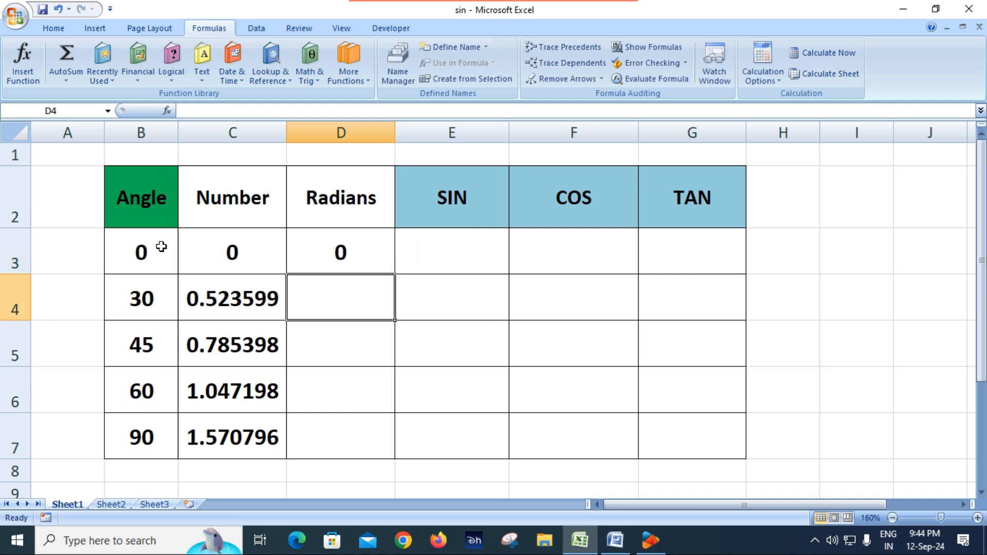
Step: Fill the Radians formula from D3 down through D7 and compare the formulas in the Number and Radians columns
click(359, 262)
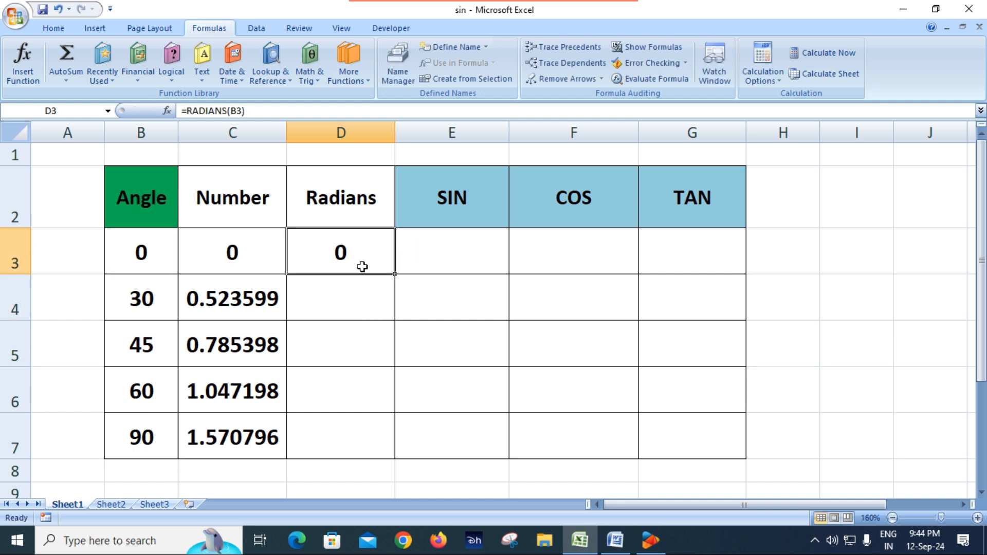
double_click(395, 275)
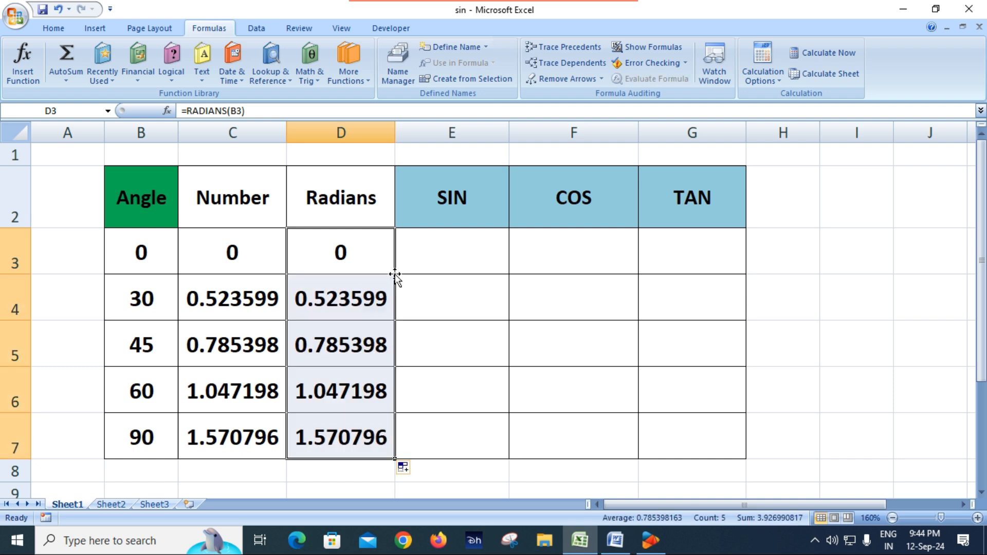
click(425, 356)
click(236, 300)
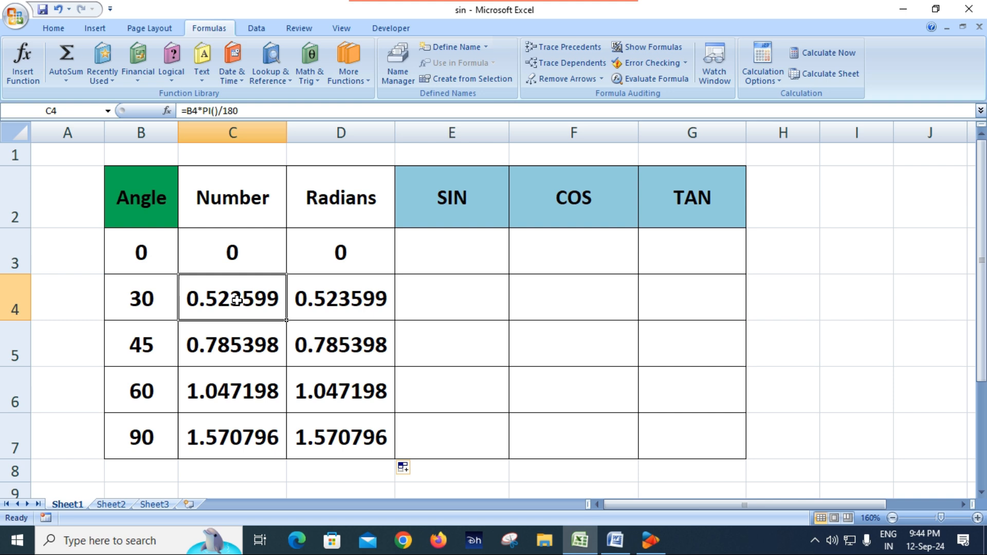
click(333, 303)
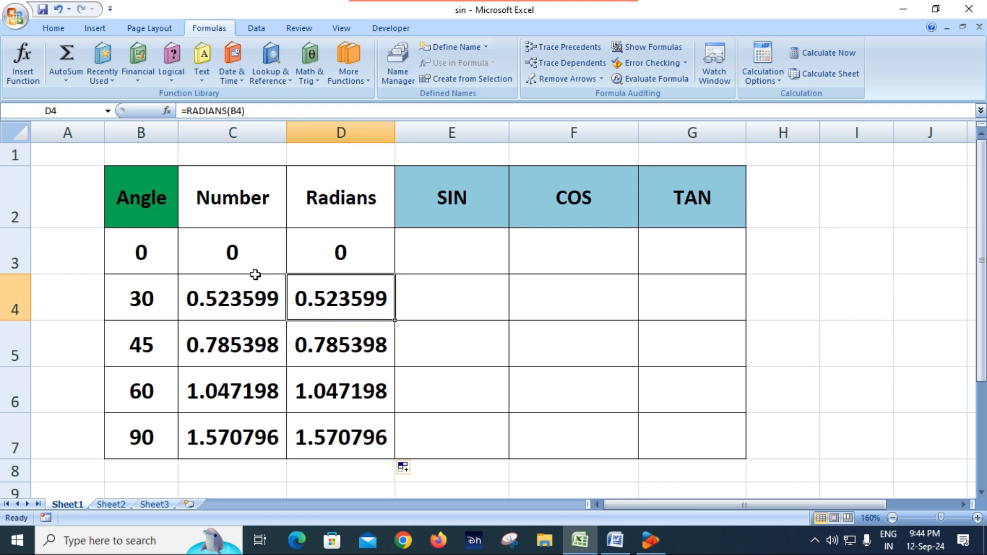
double_click(246, 246)
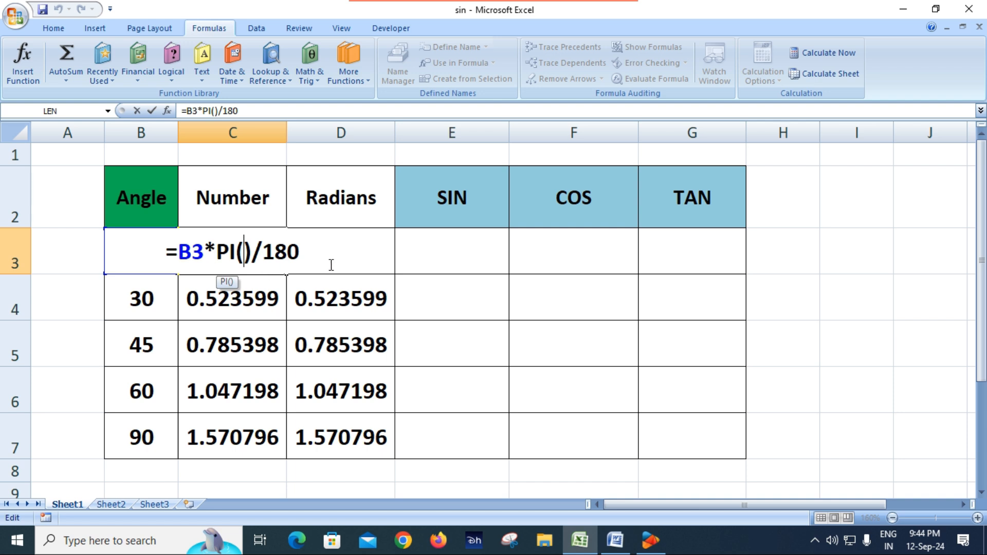
key(Escape)
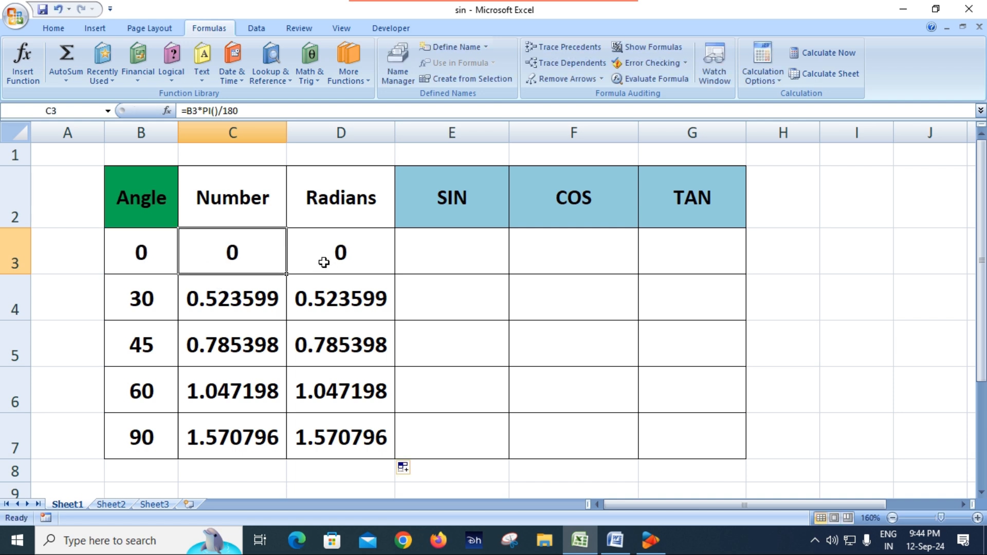
click(320, 253)
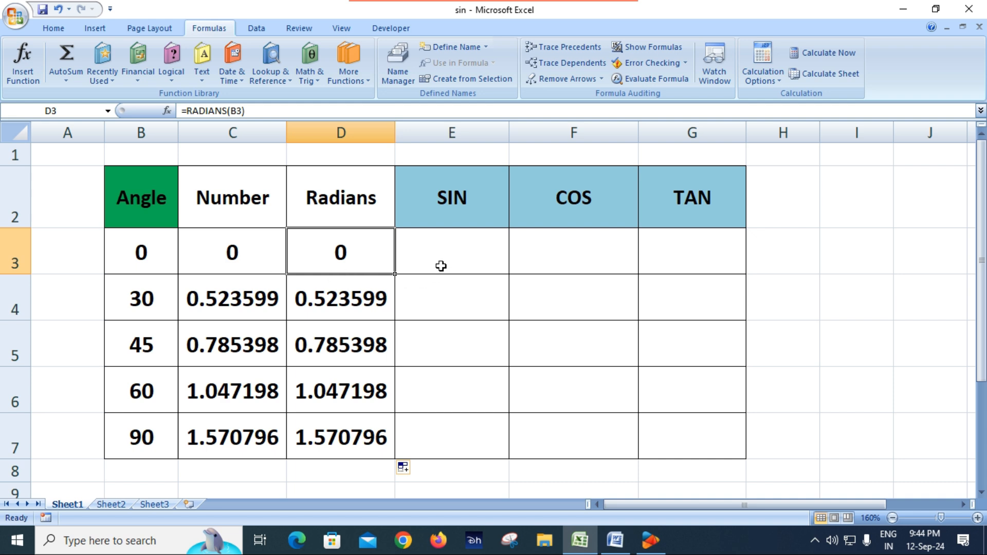
Step: Enter the formula =SIN(B3) in E3 and fill it down the SIN column through E7
click(447, 247)
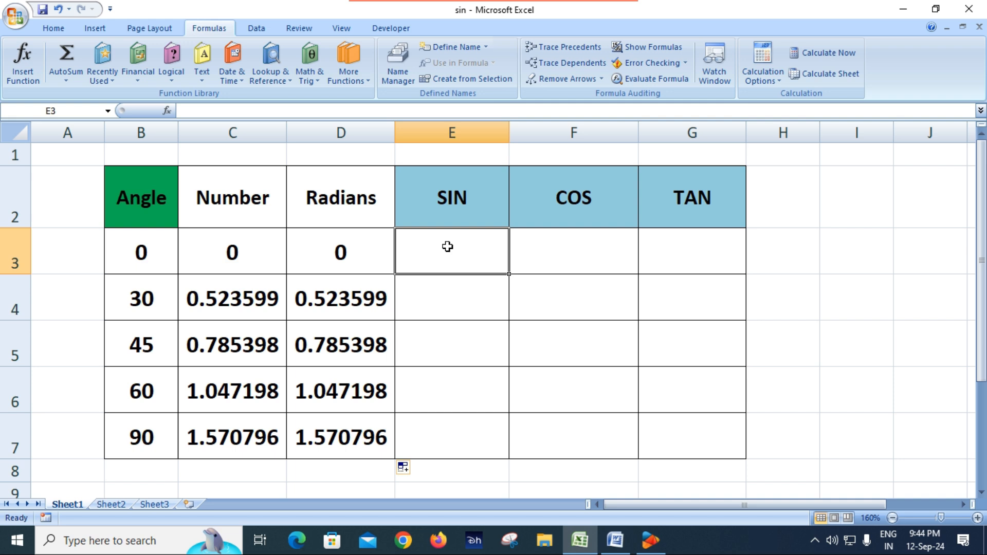
text(=)
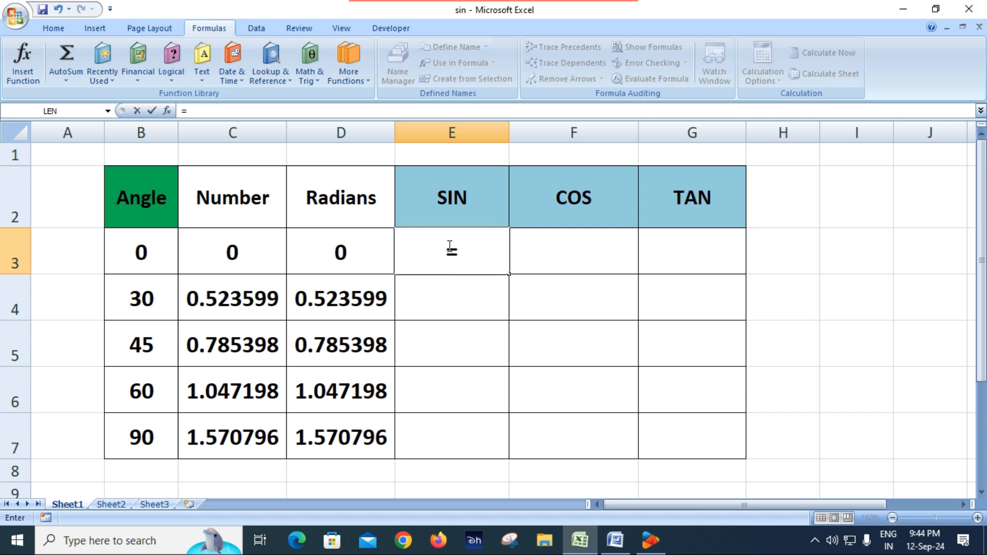
text(sin)
key(Tab)
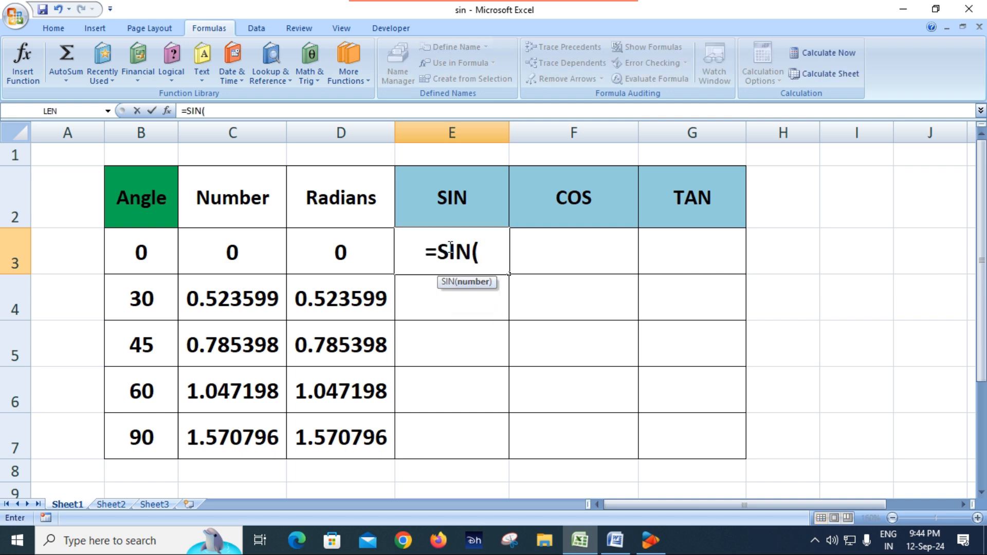
click(135, 257)
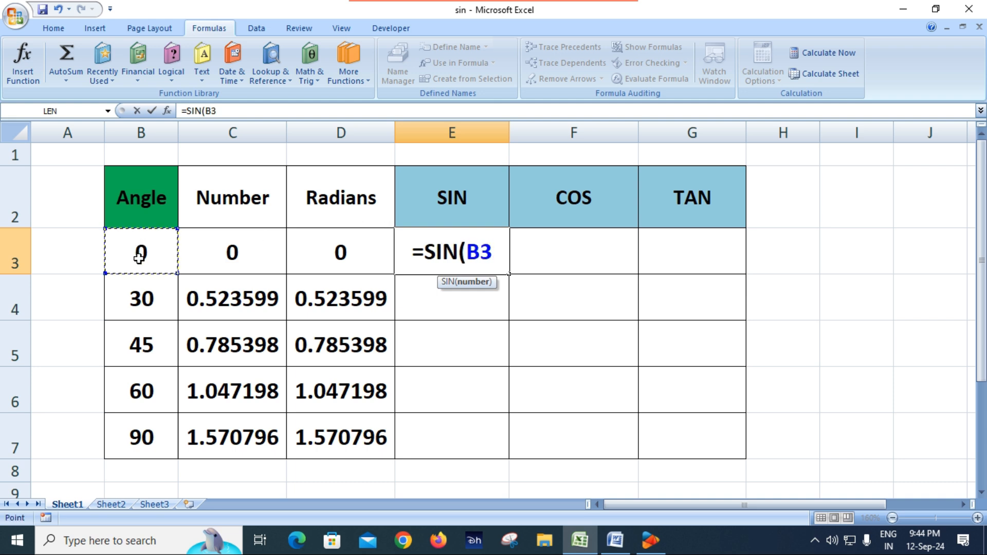
text())
key(Return)
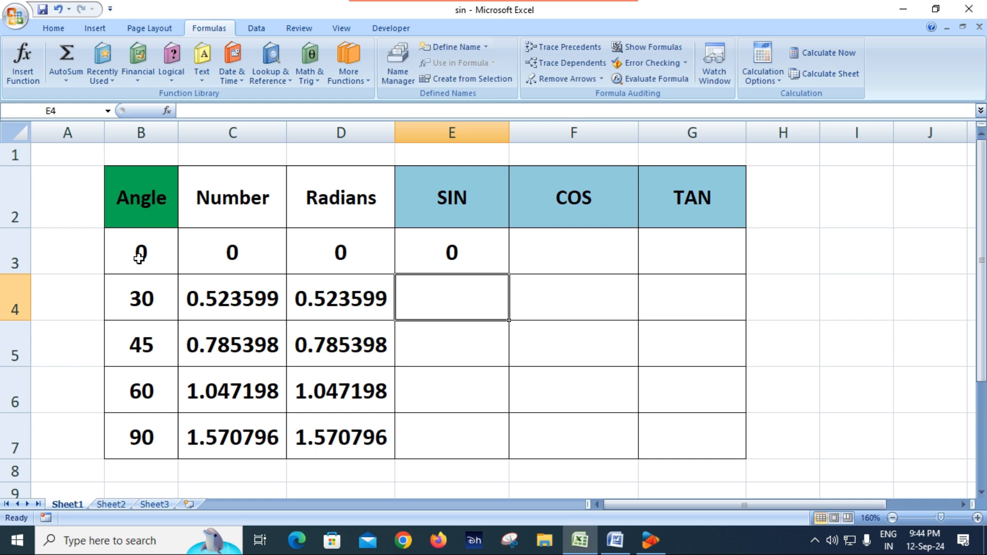
click(491, 258)
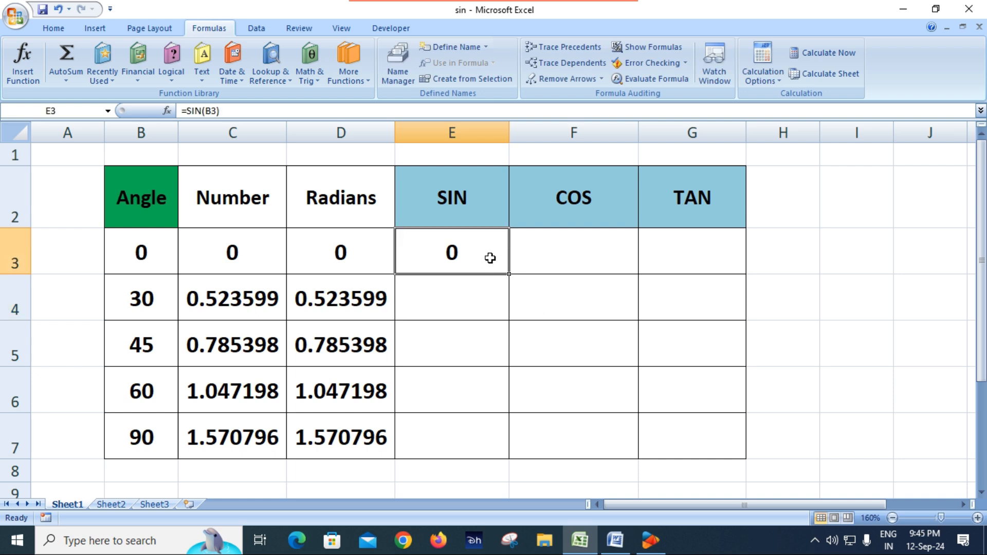
double_click(509, 276)
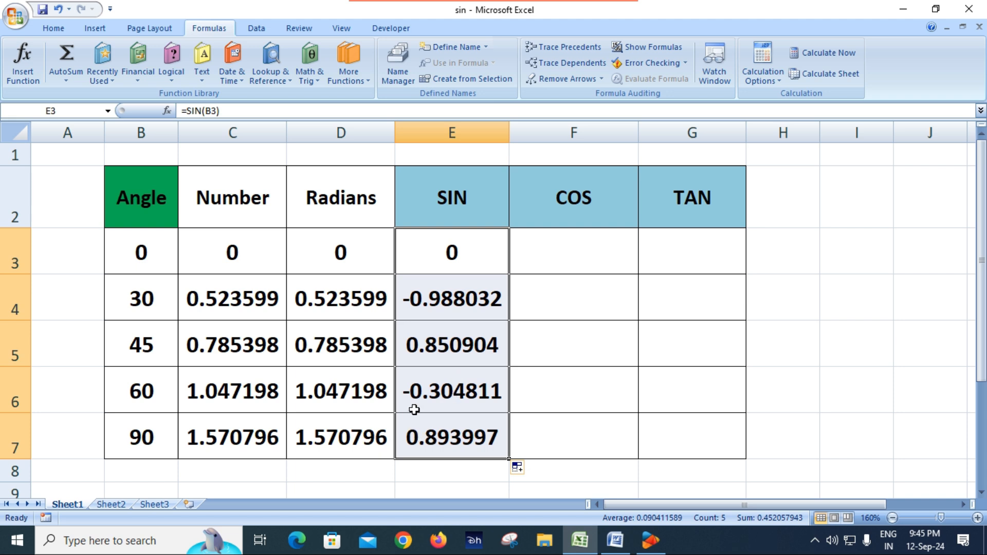
Step: Change the formula in E3 to =SIN(C3) so it uses the Number column, and refill the SIN column through E7
click(461, 253)
double_click(463, 253)
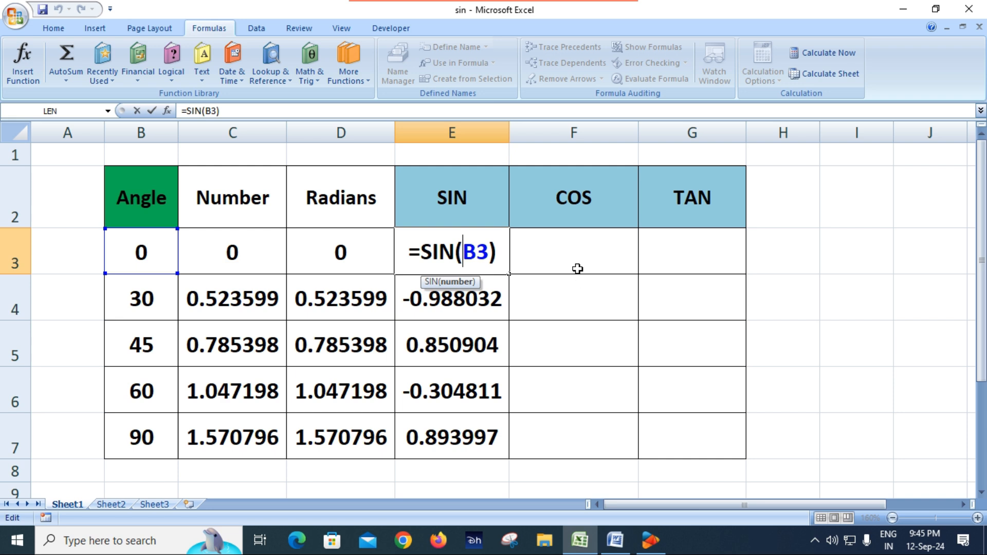
key(Delete)
key(Delete)
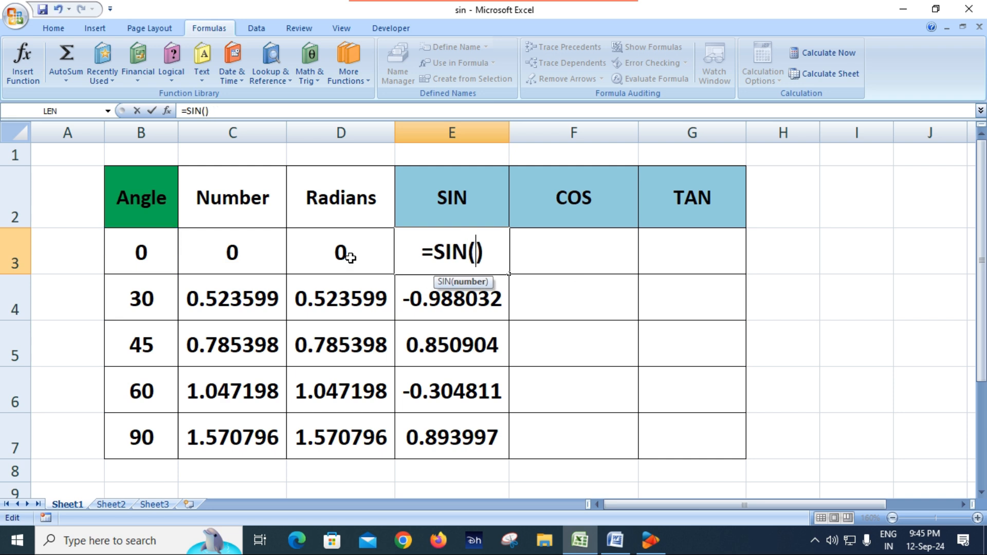
click(223, 244)
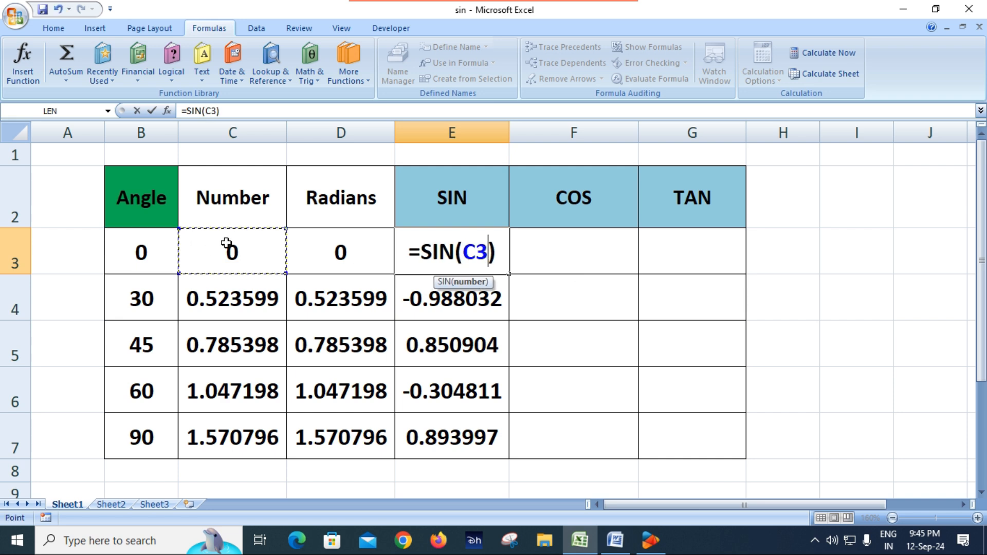
key(Return)
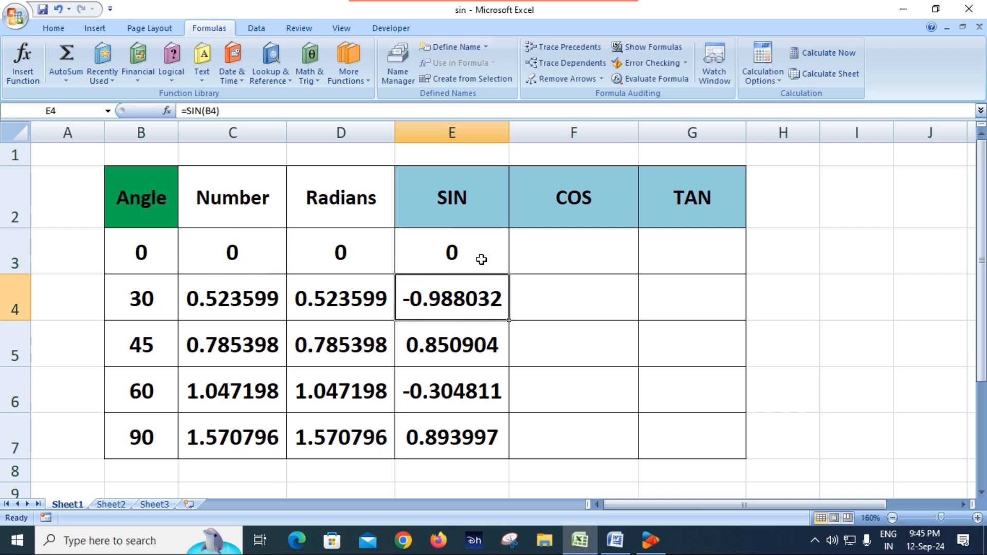
click(494, 268)
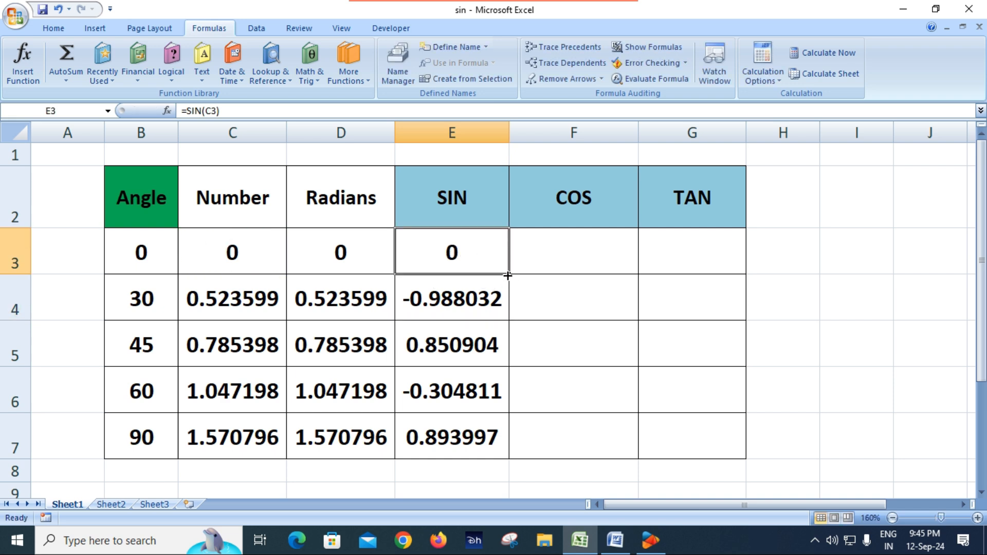
double_click(508, 274)
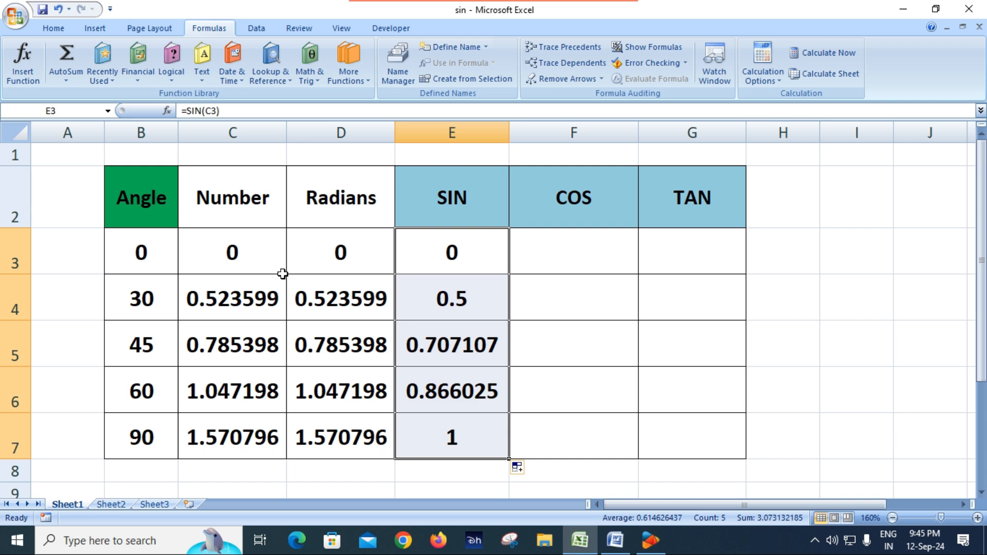
Step: Enter the nested formula =SIN(RADIANS(B3)) in F3 as a trial, accepting the proposed closing-bracket correction
click(559, 256)
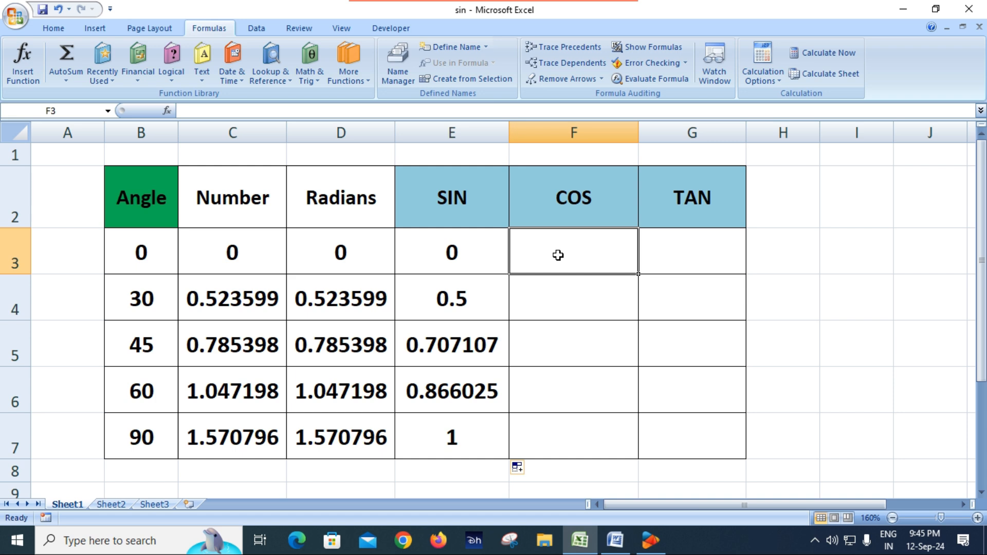
click(453, 259)
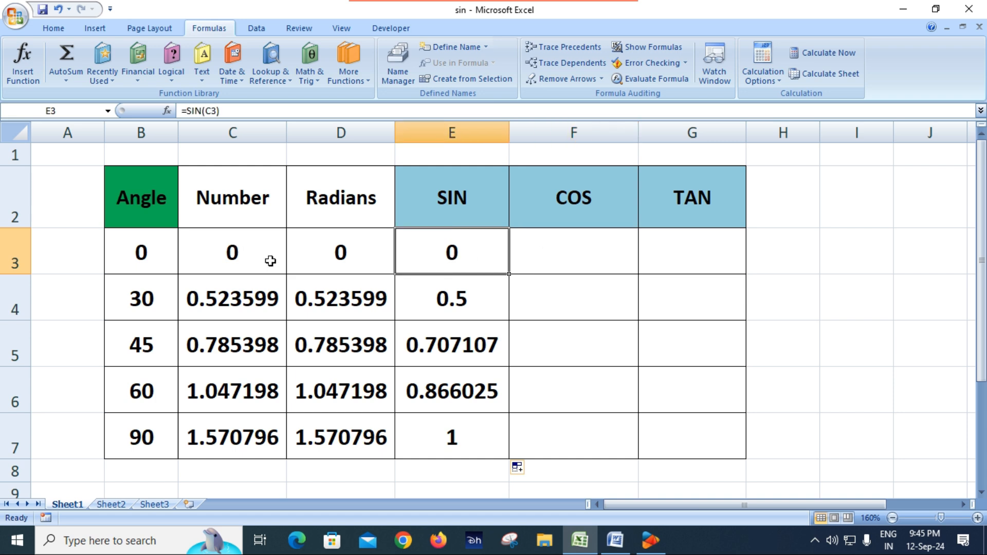
click(562, 253)
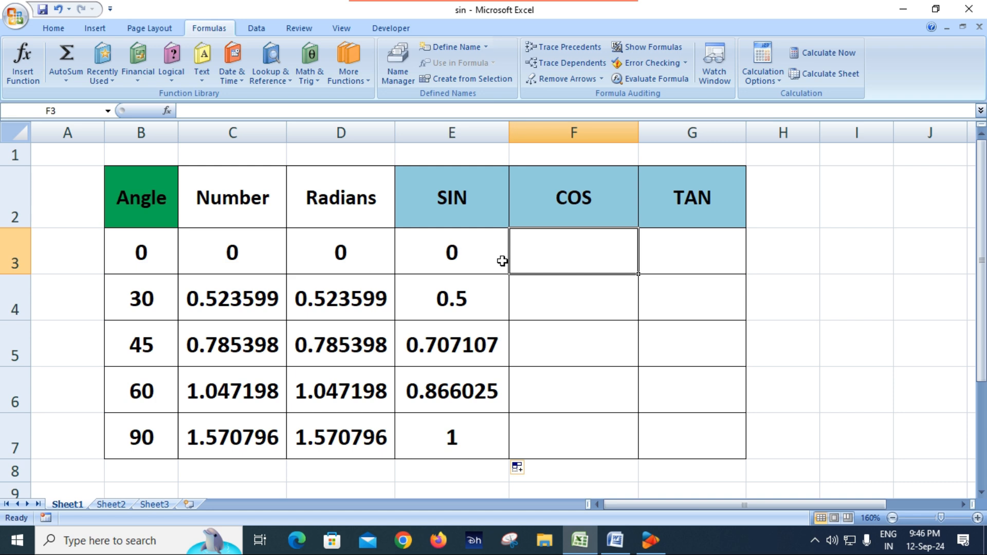
text(=)
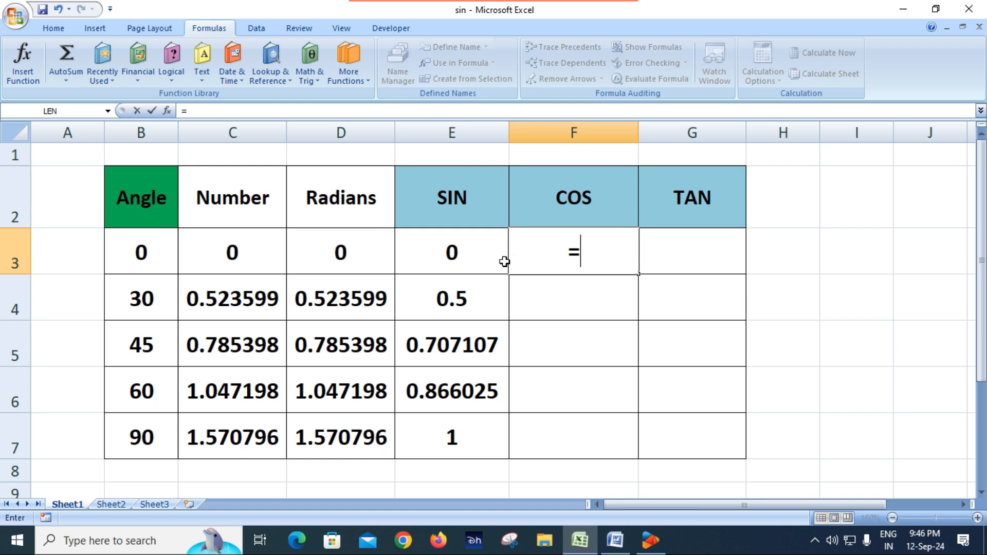
text(sin)
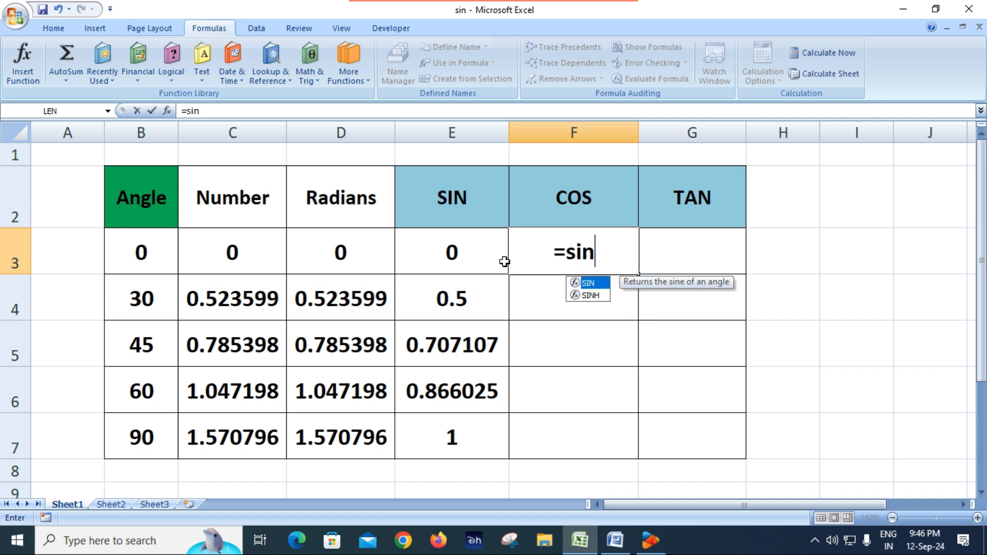
key(Tab)
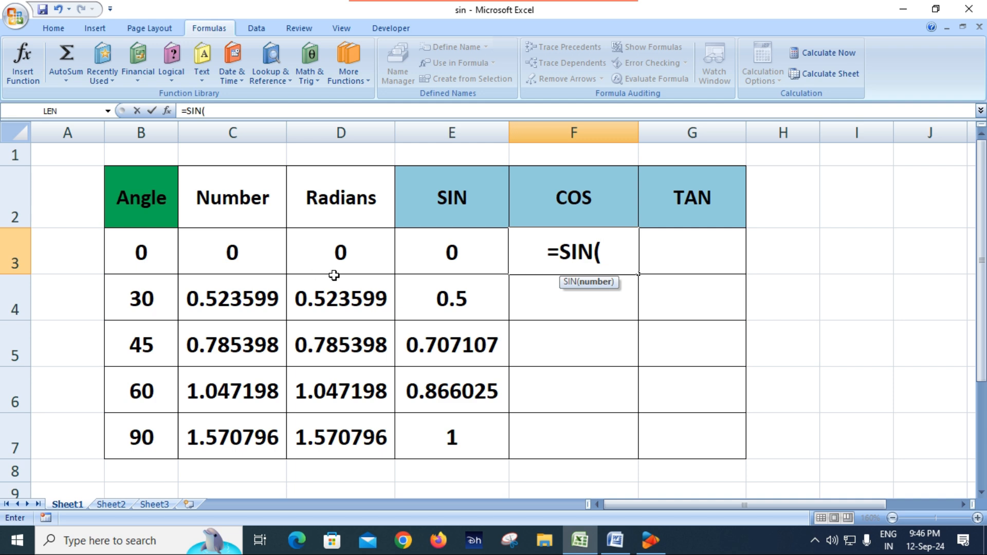
text(ra)
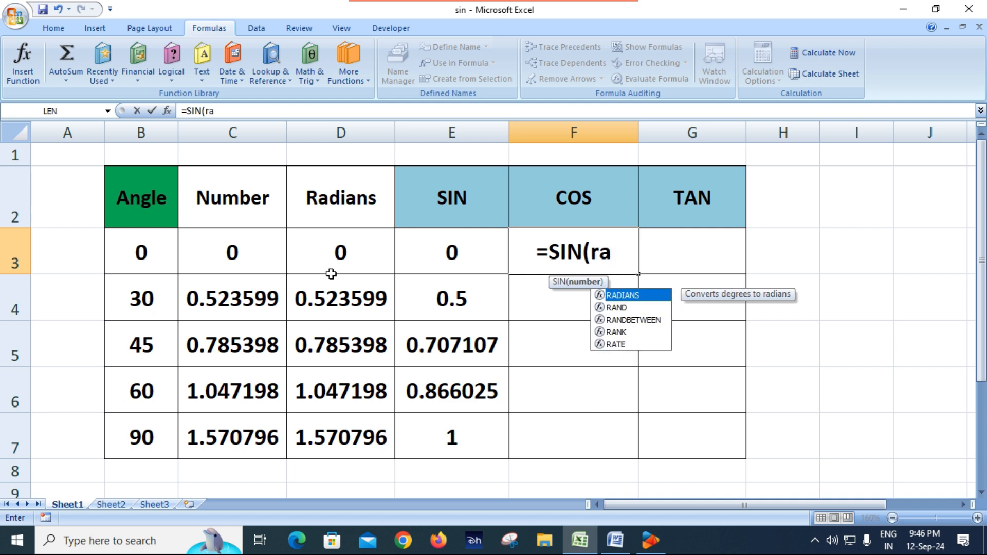
key(Tab)
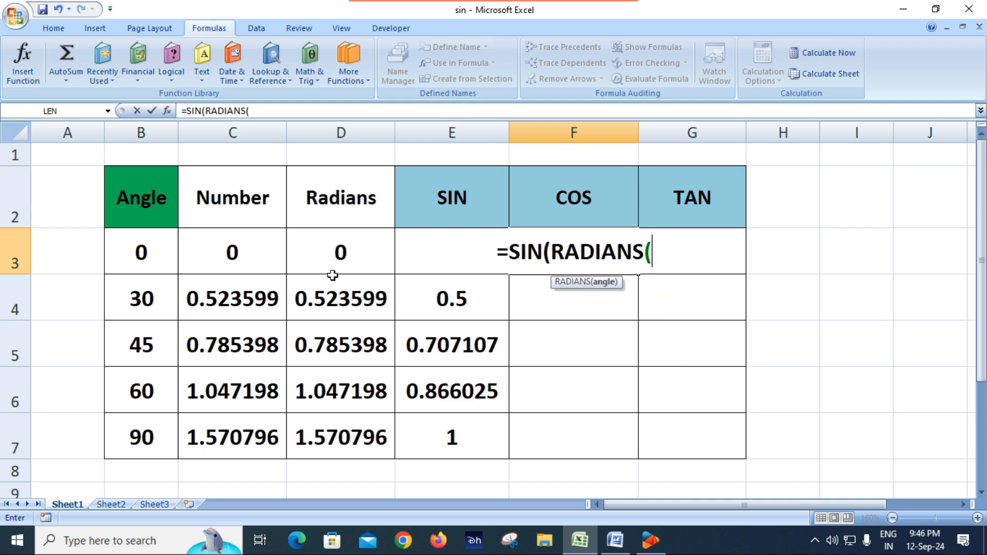
click(148, 254)
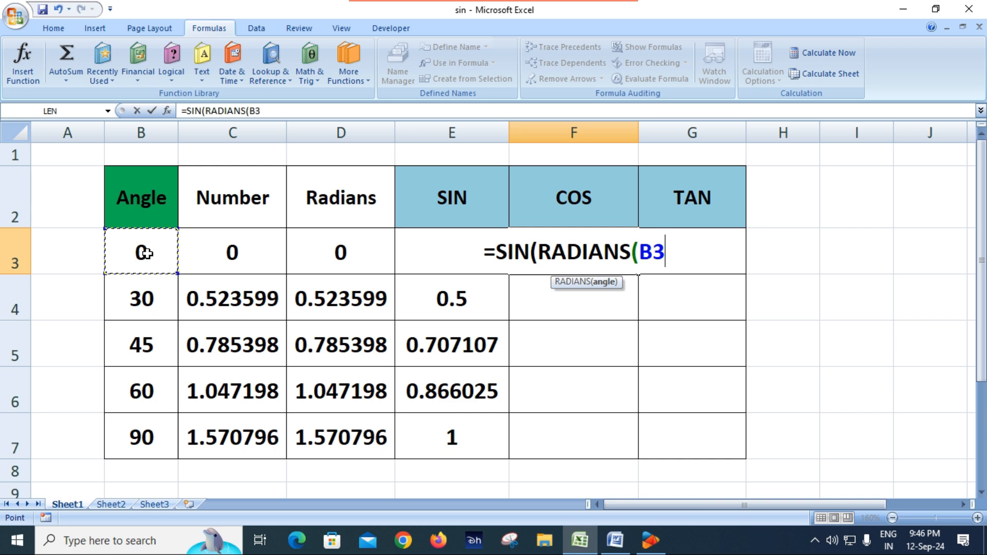
text())
key(Return)
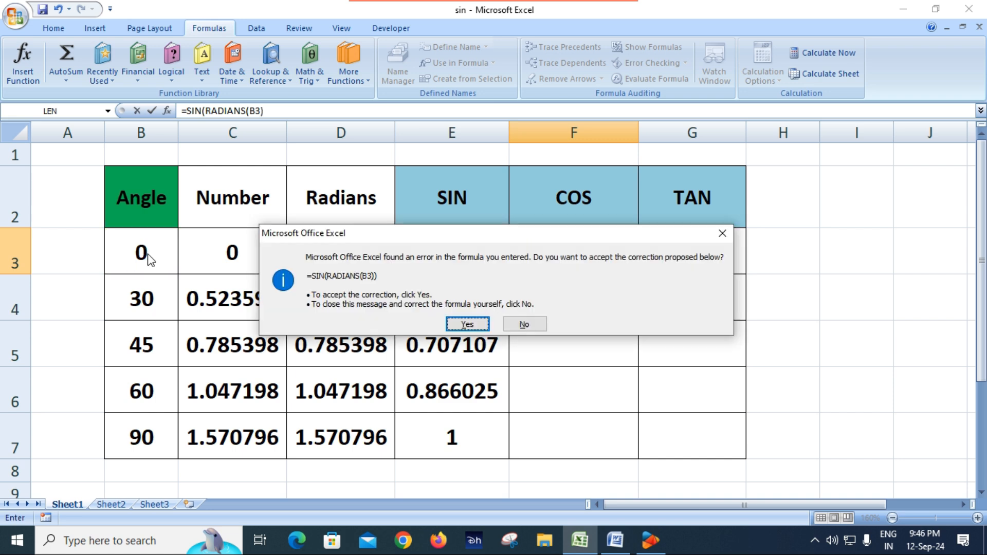
key(Return)
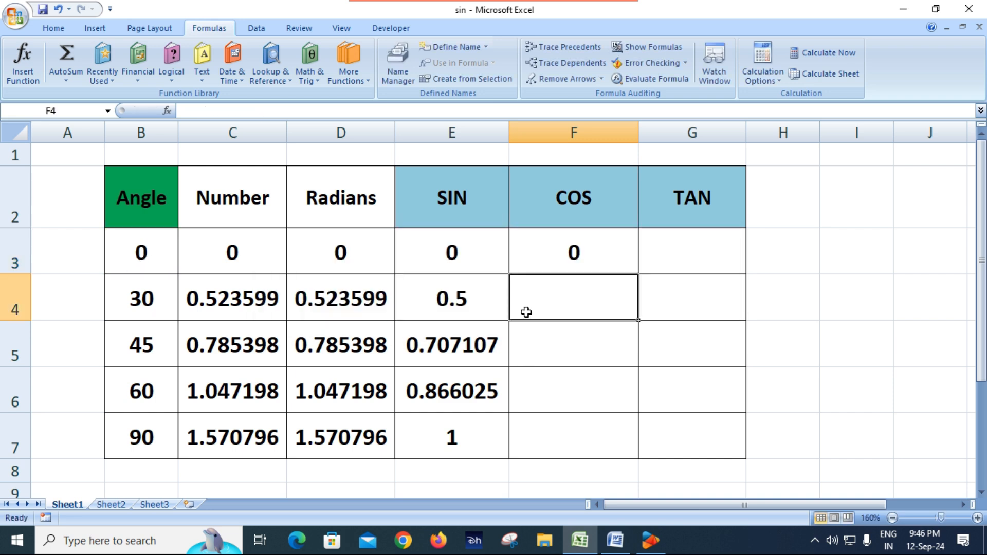
Step: Fill the trial formula from F3 down through F7 and compare it with the SIN values in E3:E7
click(570, 244)
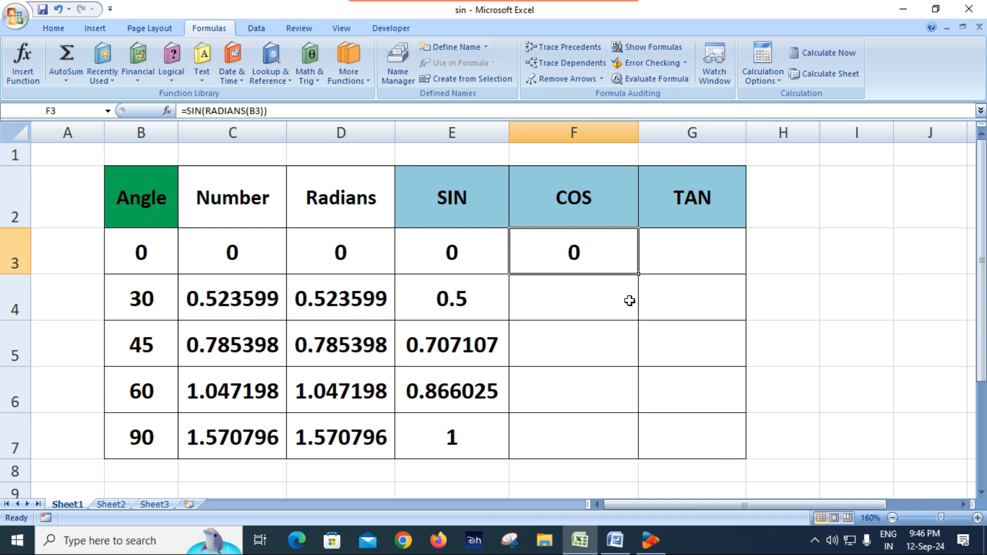
double_click(640, 277)
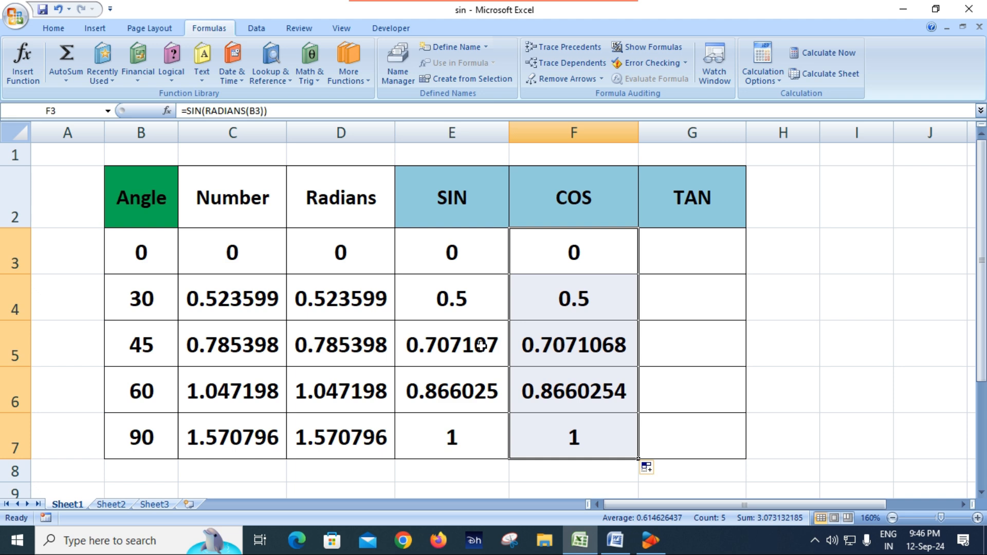
drag(440, 257, 449, 433)
Step: Clear the trial formulas from F3:F7 and inspect the SIN formula in E4
drag(601, 249, 577, 433)
key(Delete)
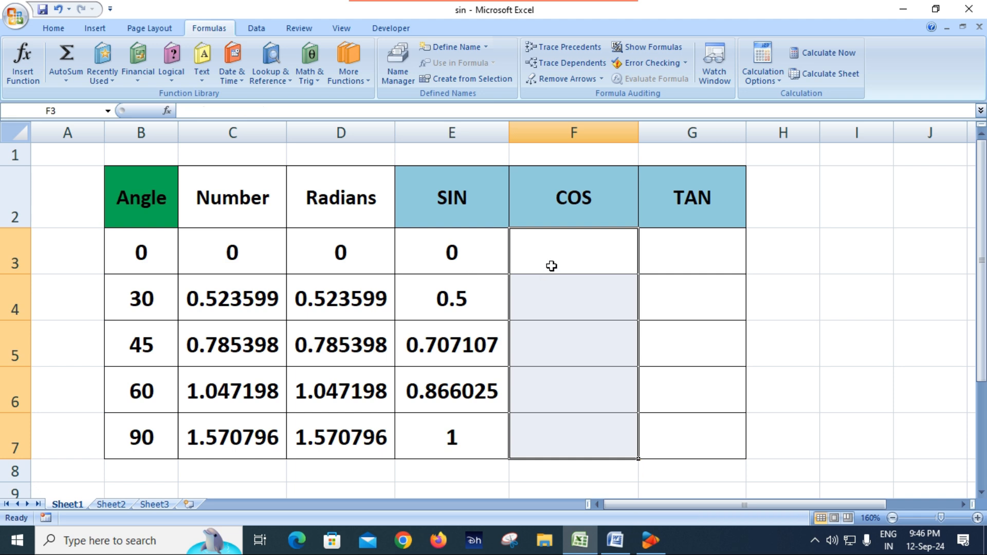
click(487, 292)
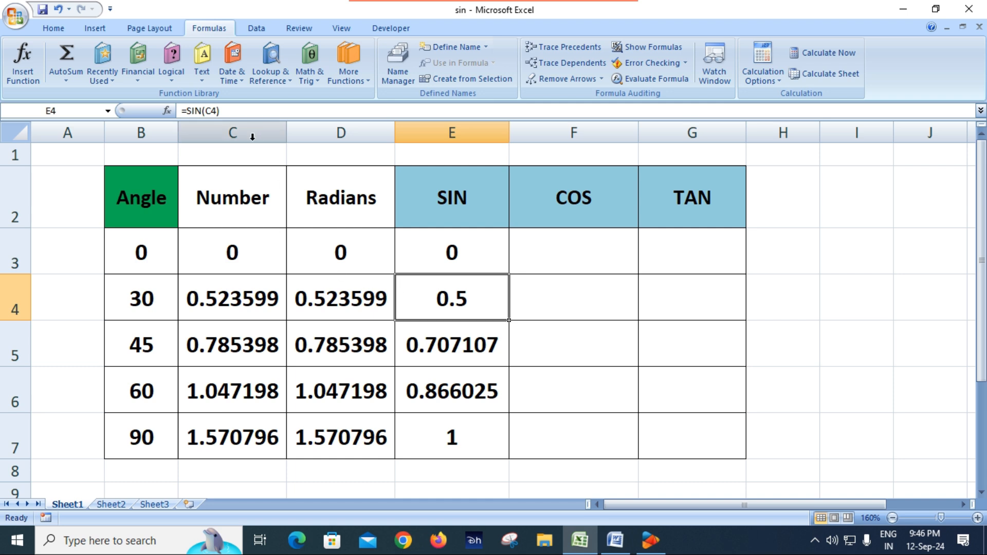
Step: Delete the Number and Radians columns from the table and clear the broken SIN formulas from C3:C7
drag(252, 134, 340, 133)
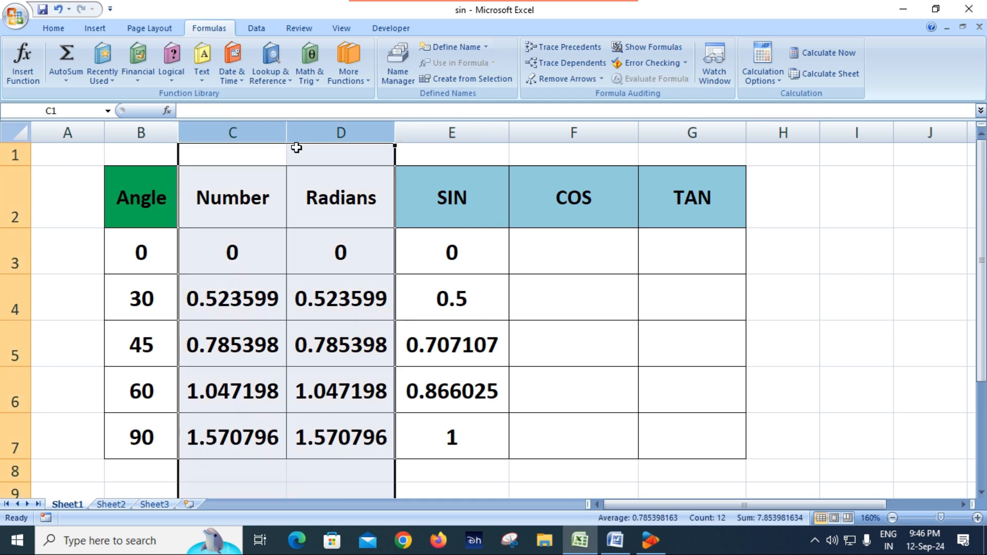
right_click(315, 186)
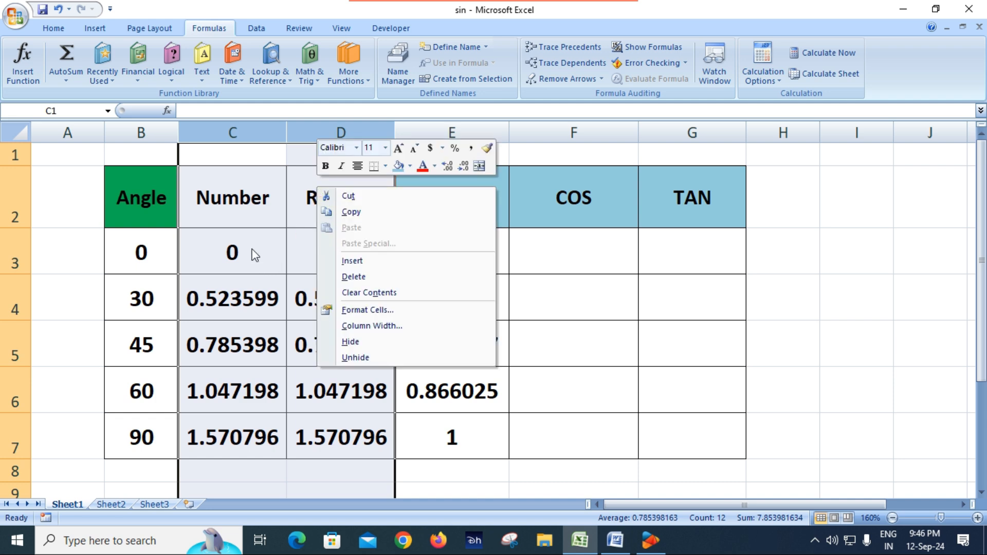
click(368, 276)
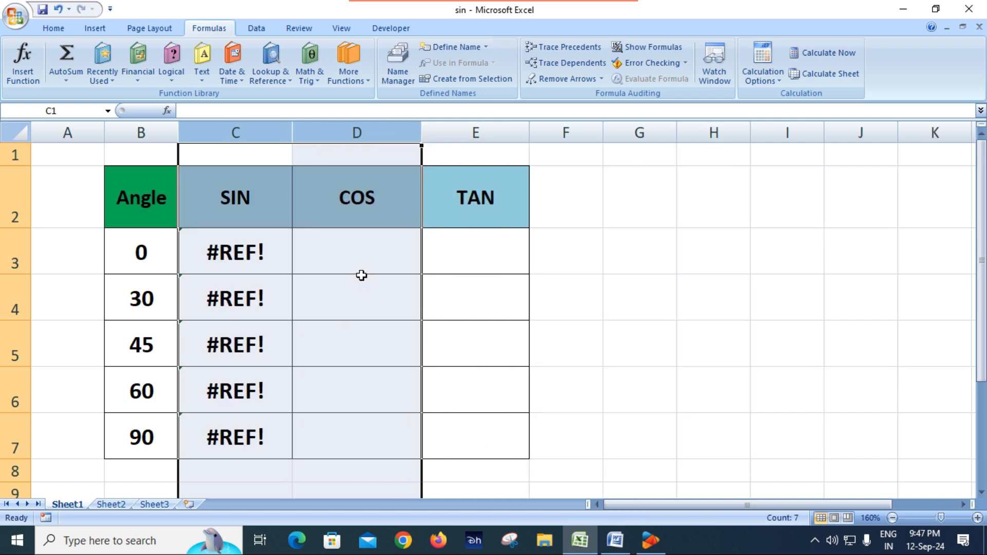
click(247, 266)
drag(241, 254, 246, 430)
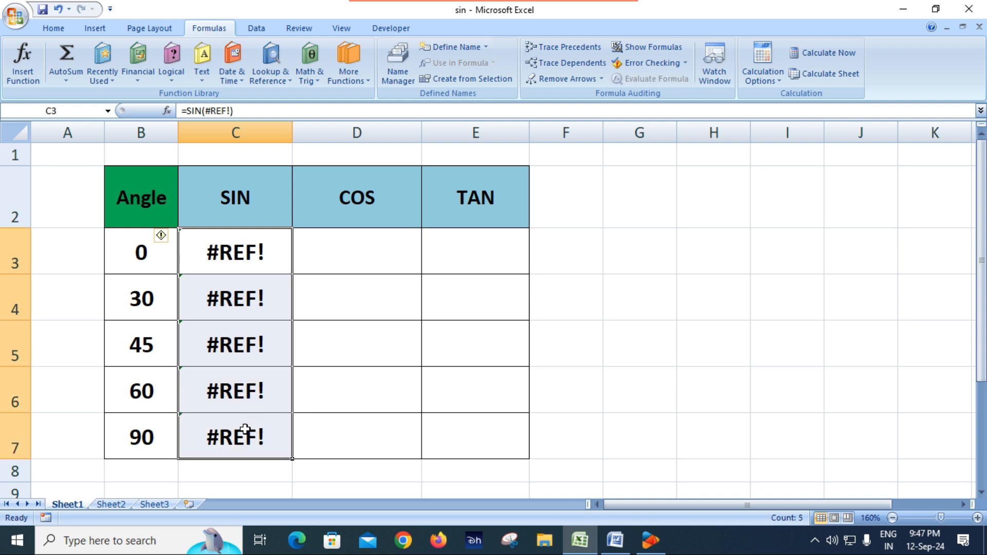
key(Delete)
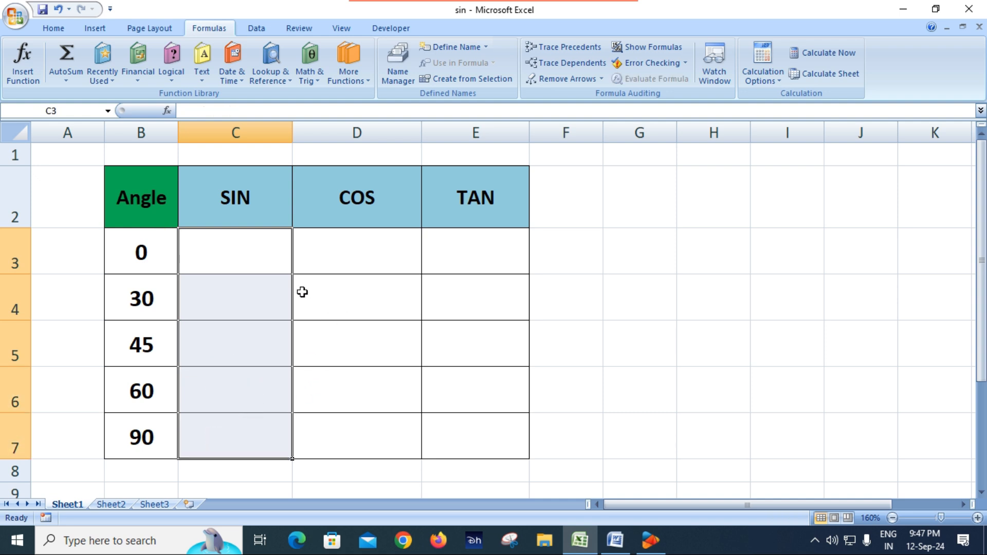
Step: Enter the nested formula =SIN(RADIANS(B3)) in C3 and fill it down the SIN column through C7
click(242, 255)
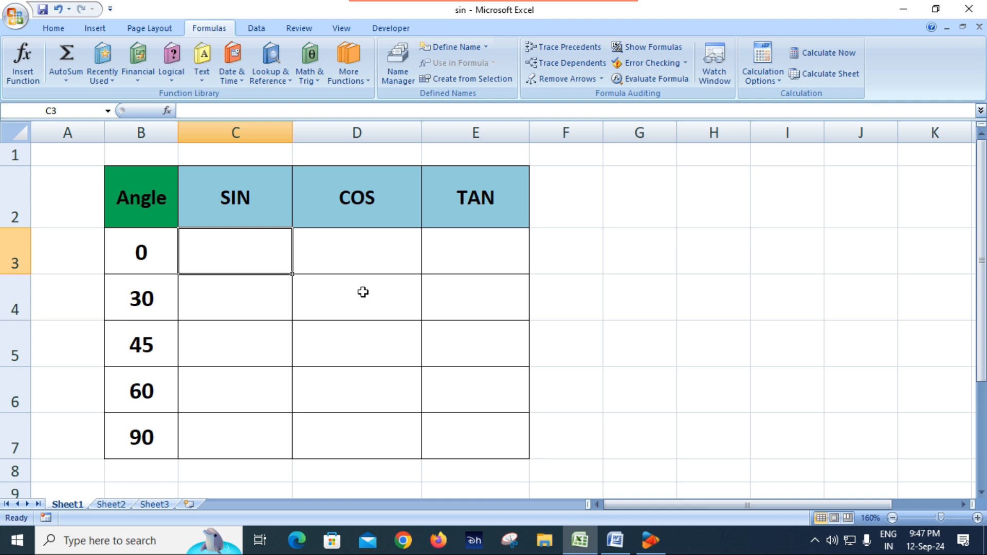
text(=)
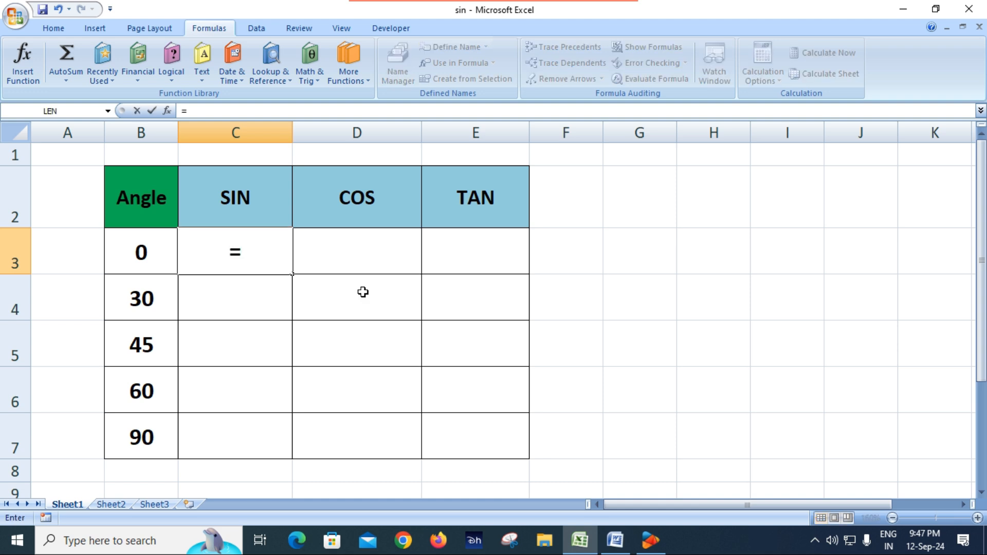
text(sin)
key(Tab)
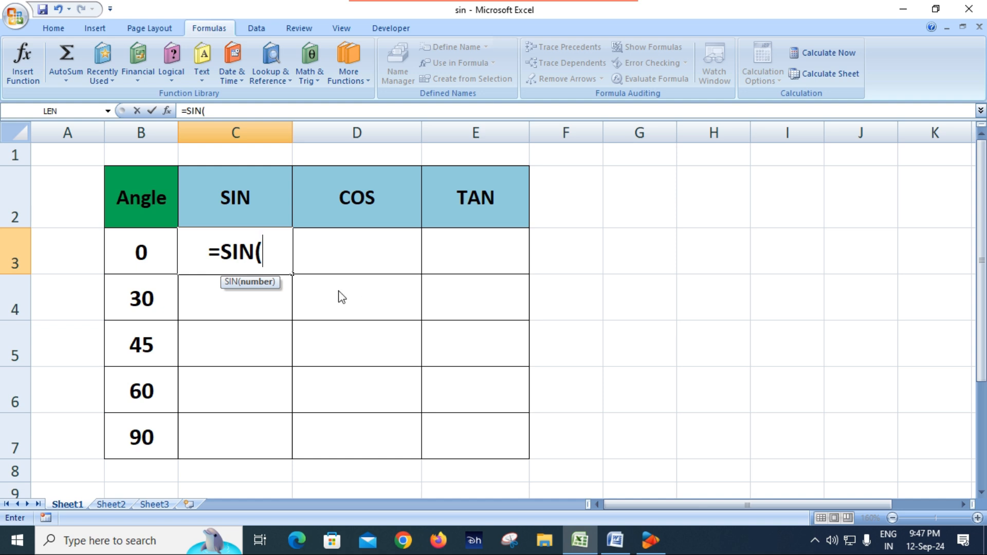
text(ra)
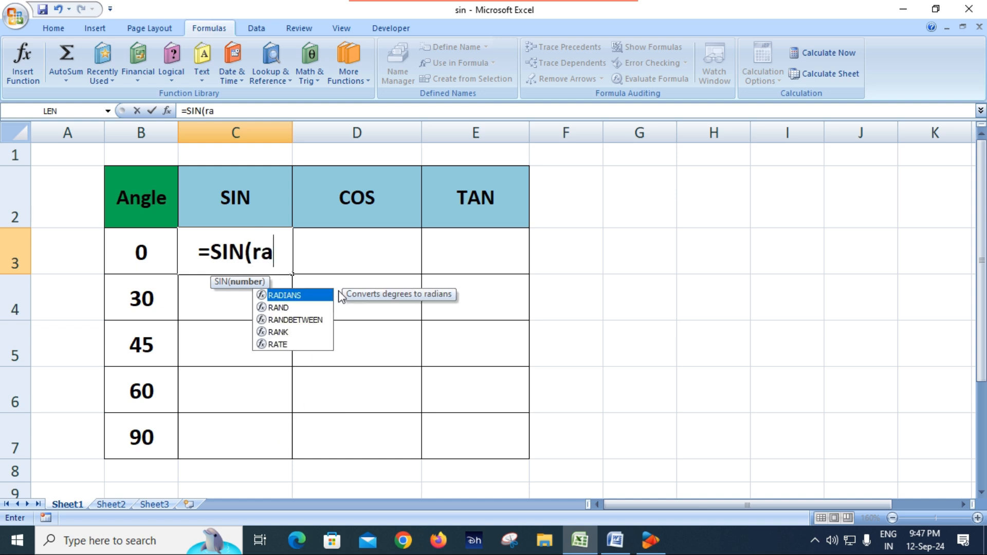
key(Tab)
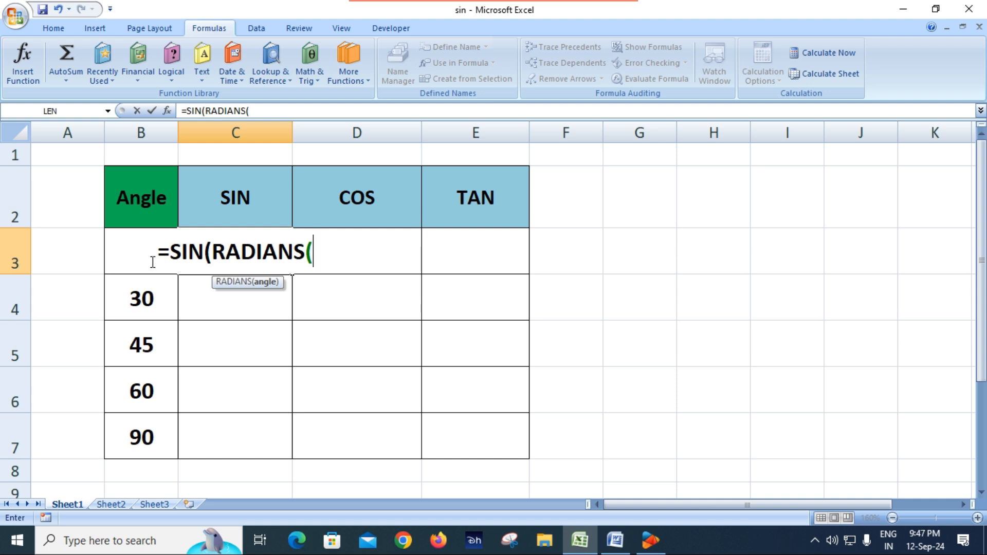
text(b3)))
key(Return)
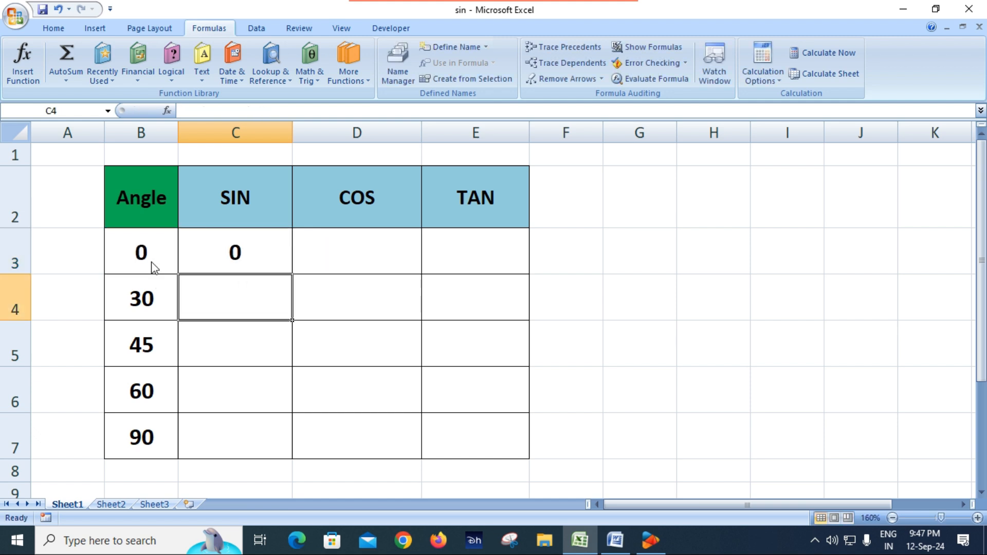
click(260, 253)
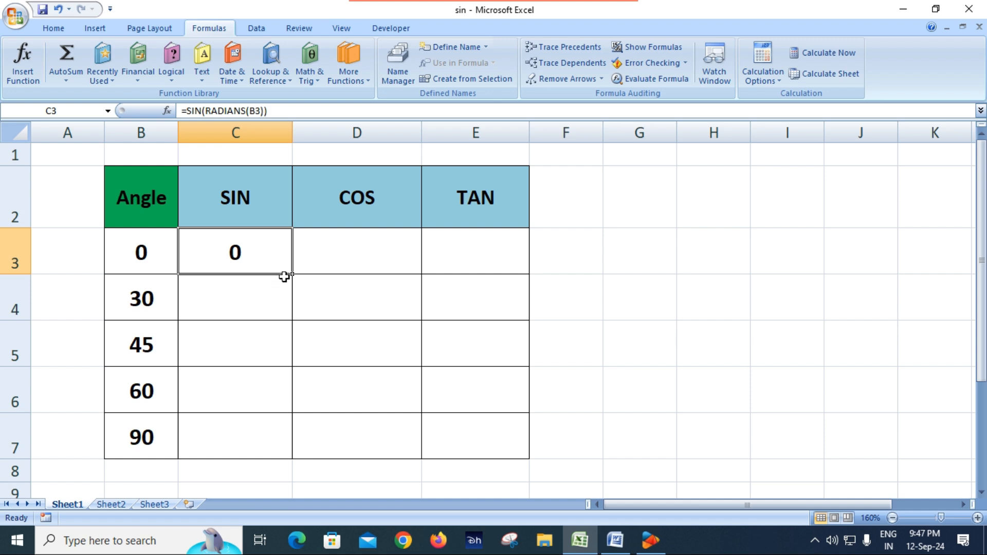
drag(293, 274, 297, 437)
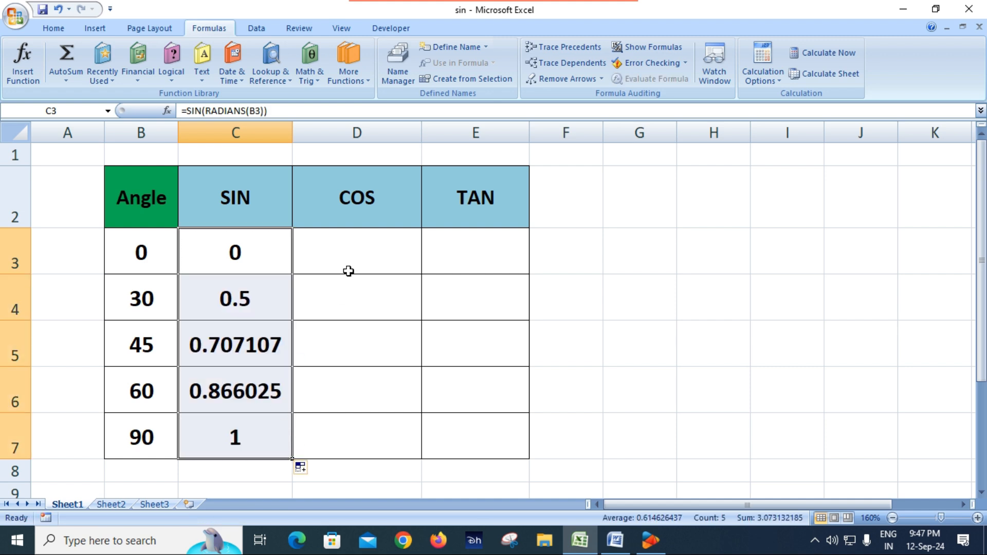
Step: Enter =COS(RADIANS(B3)) in D3 and fill it down the COS column through D7
click(349, 255)
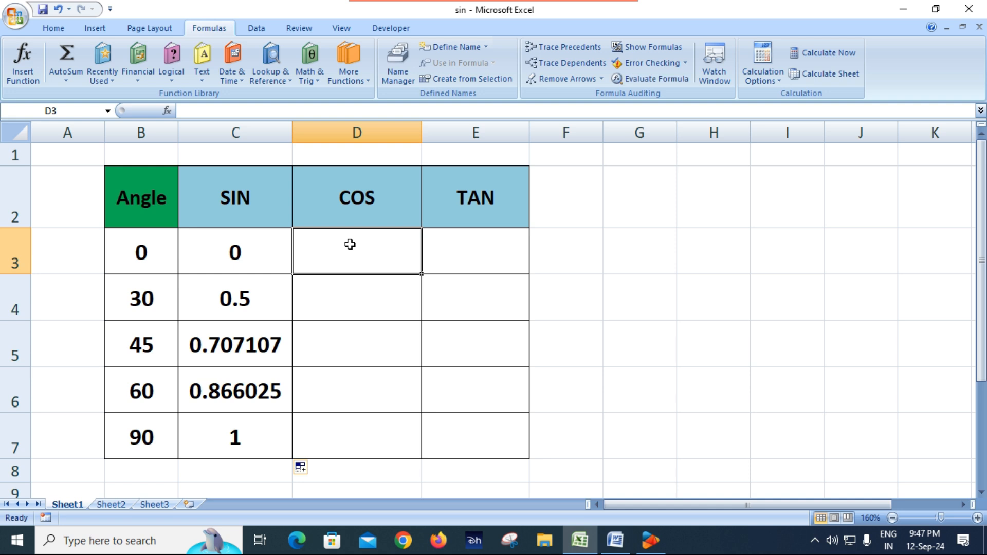
text(=cos)
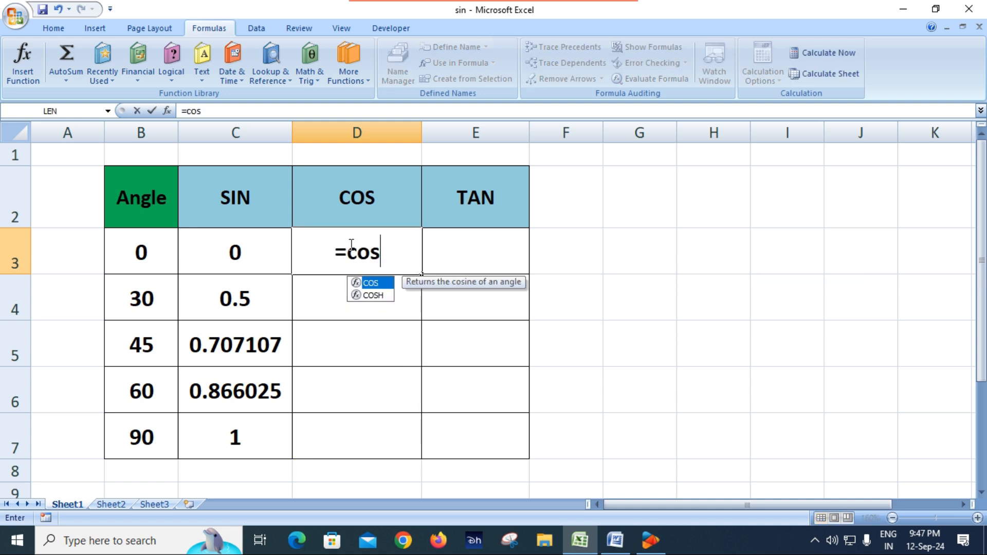
key(Tab)
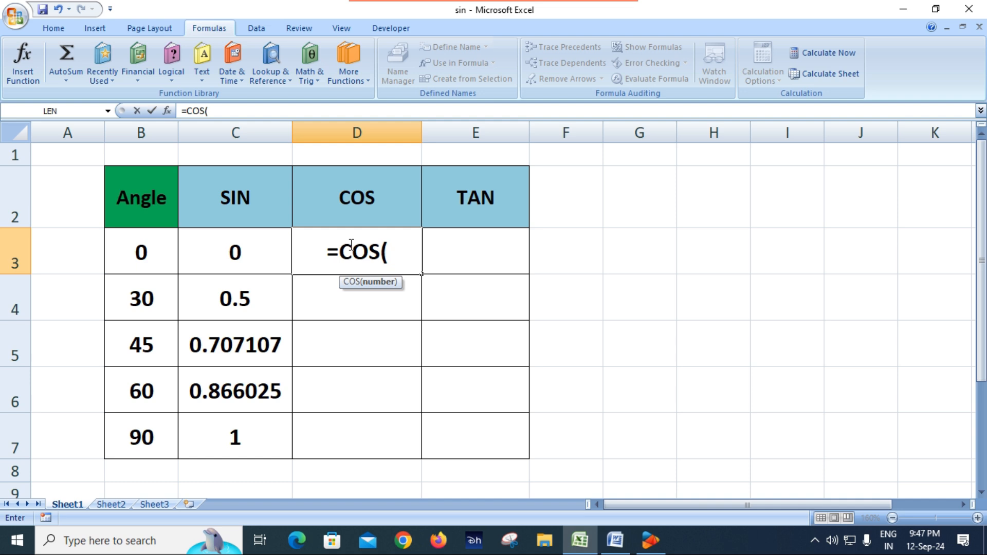
text(rad)
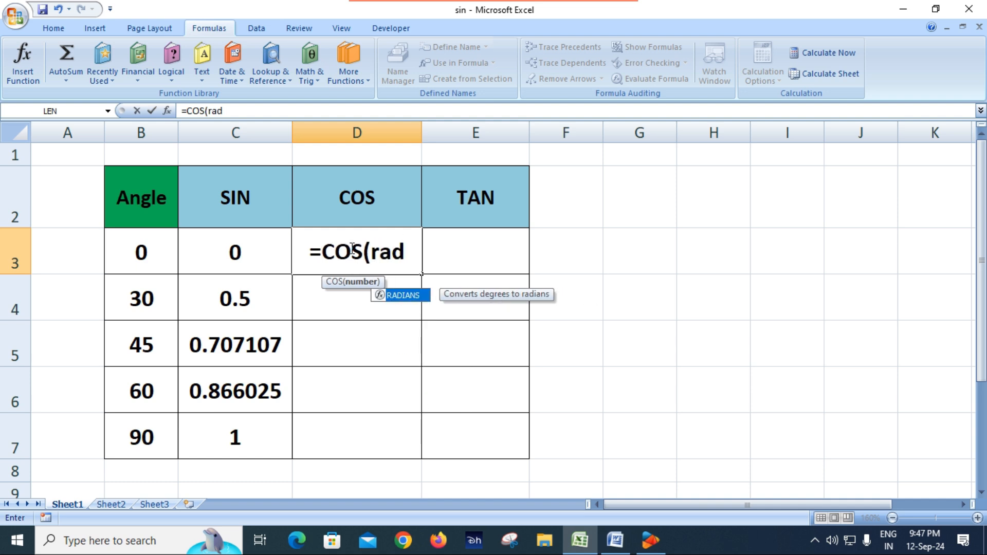
key(Tab)
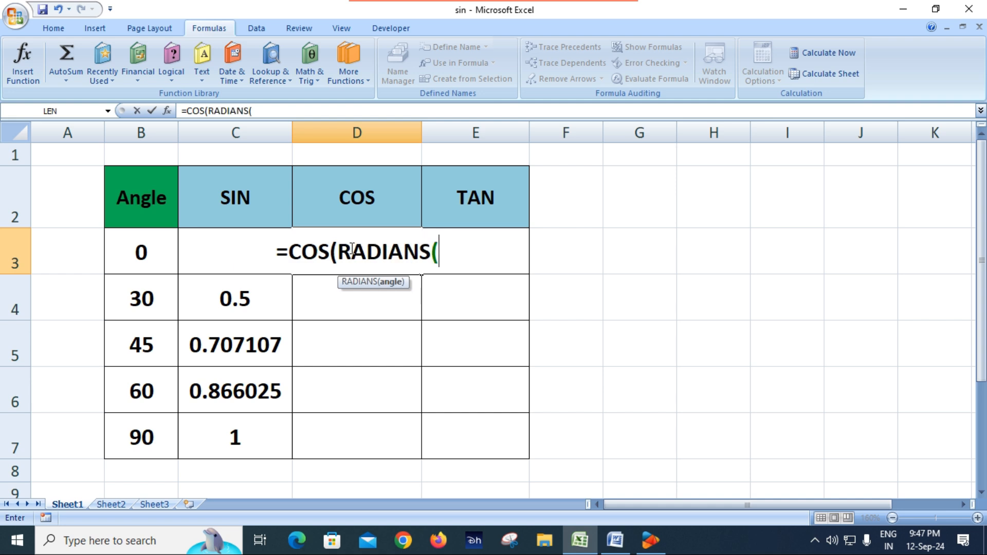
click(140, 251)
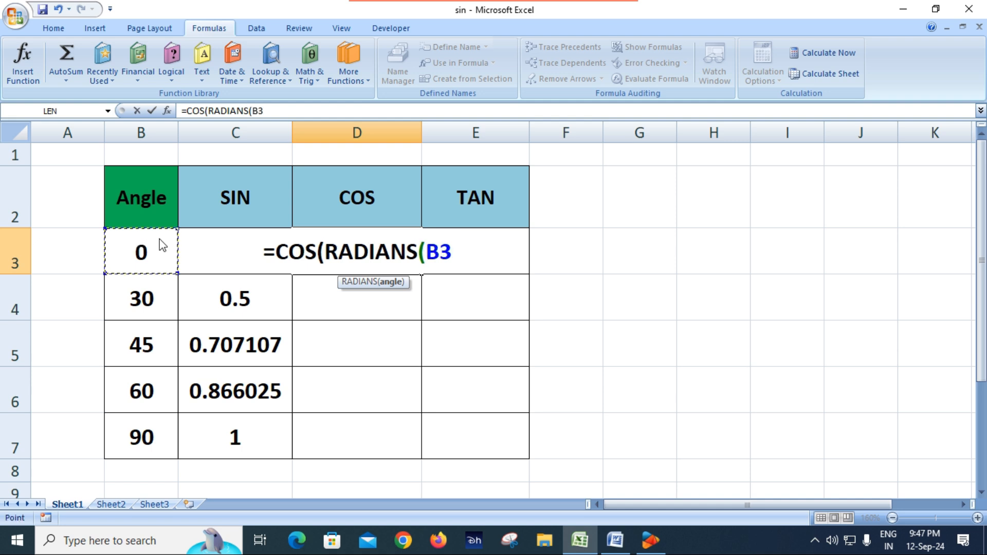
text()))
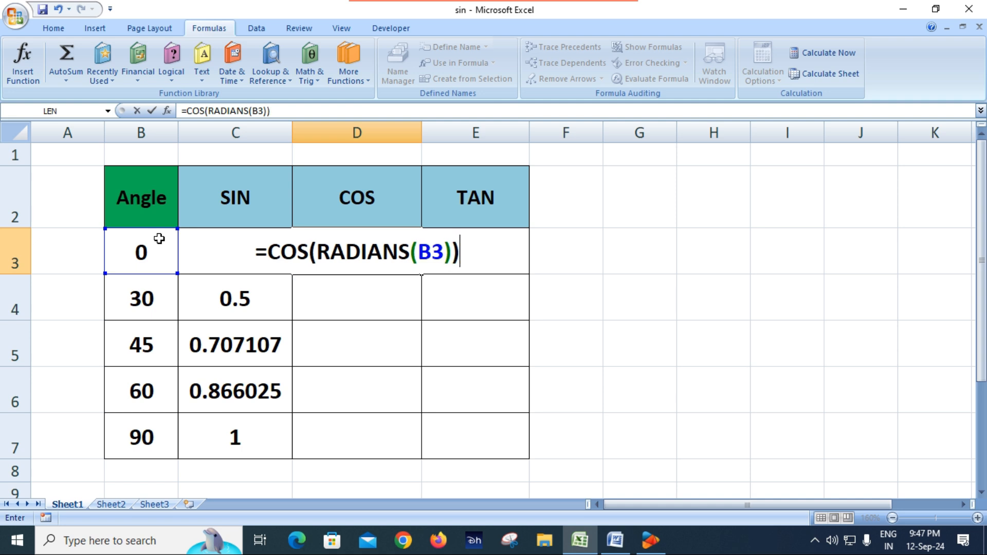
key(Return)
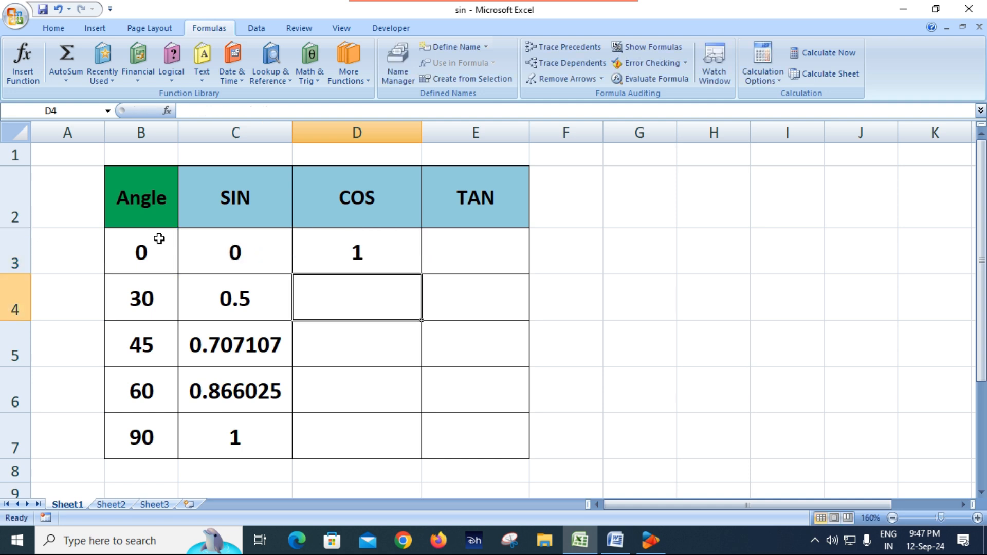
click(379, 258)
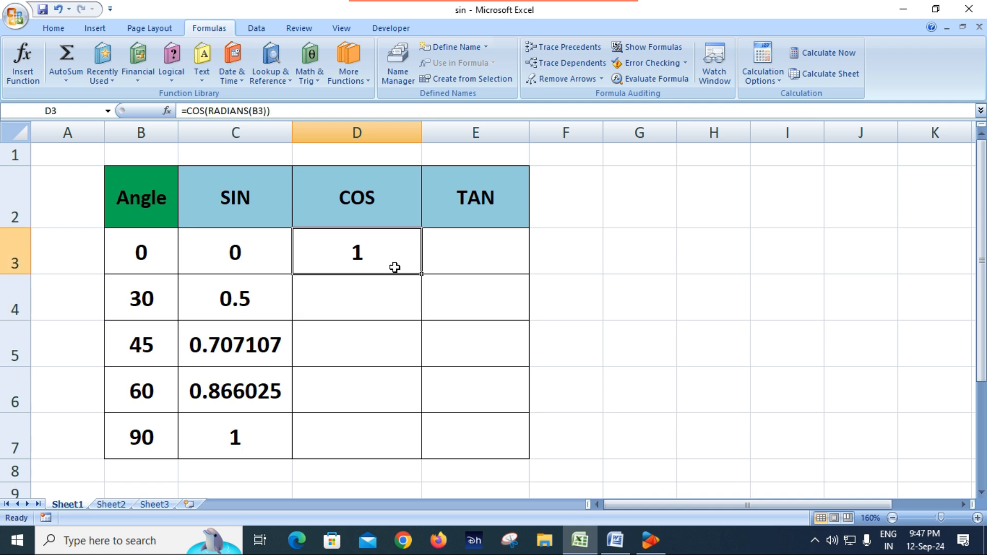
drag(423, 273, 424, 458)
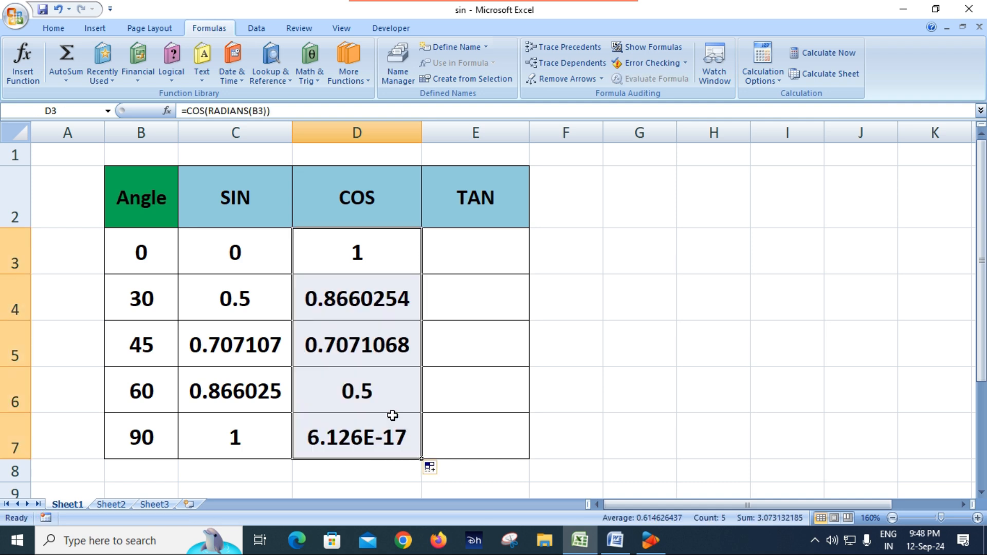
Step: Enter =TAN(RADIANS(B3)) in E3 and fill it down the TAN column through E7
click(466, 254)
text(=)
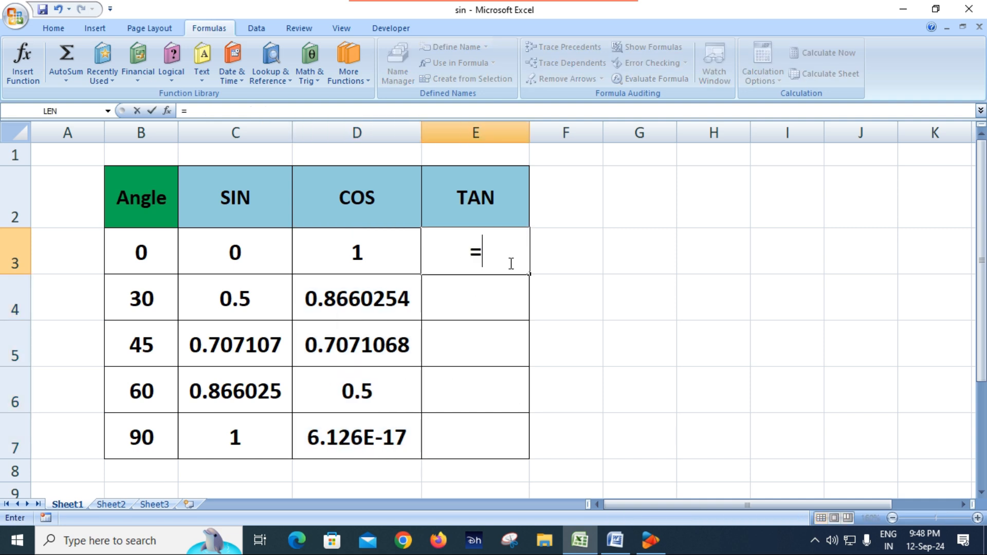
text(tan)
key(Tab)
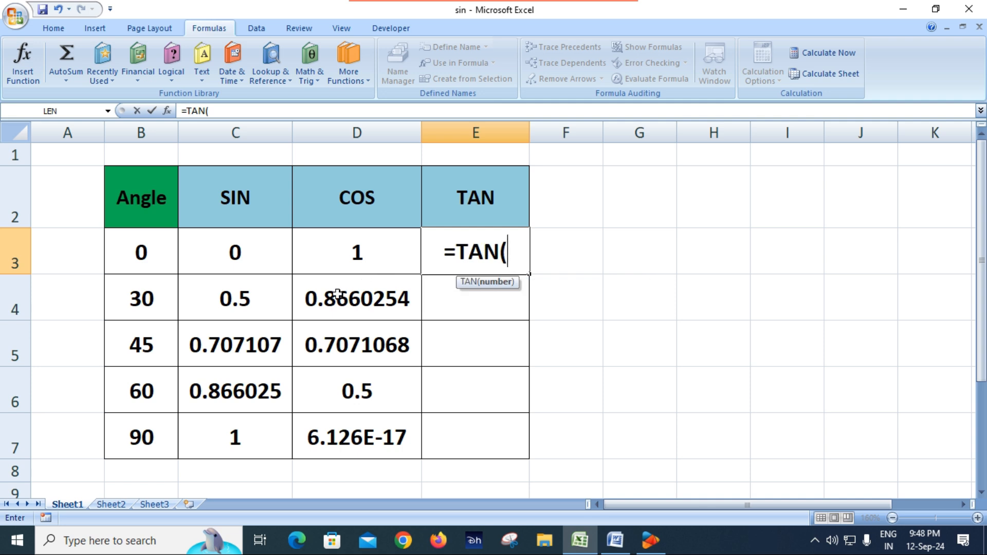
text(radi)
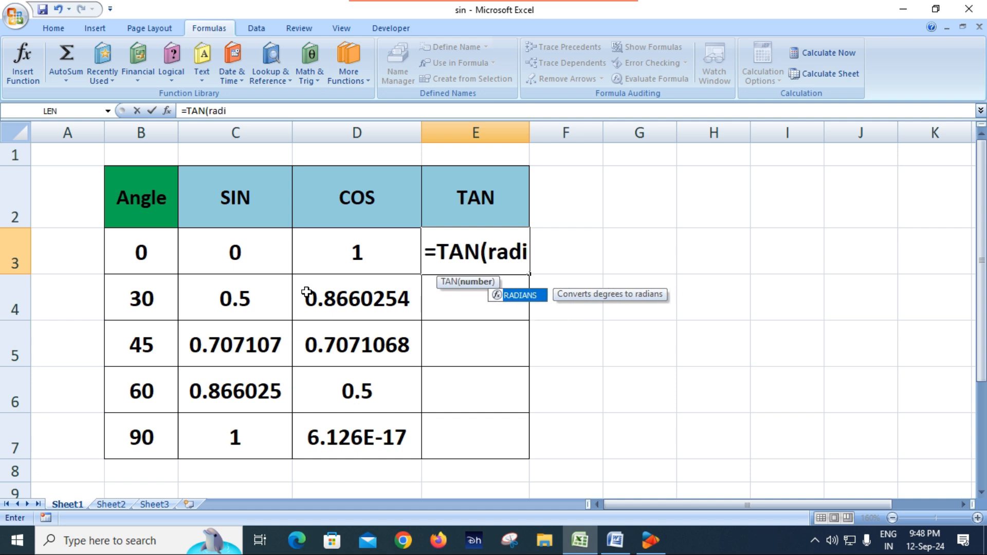
key(Tab)
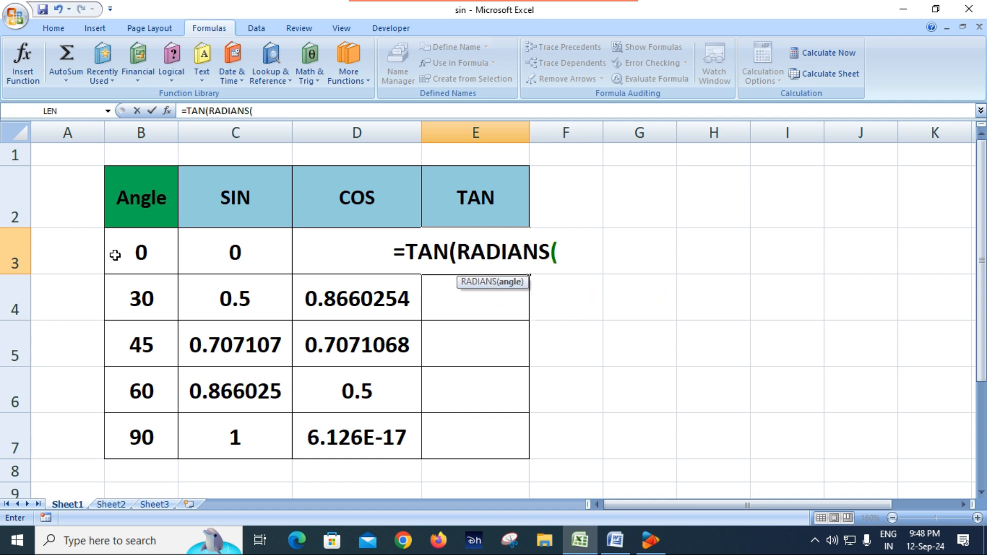
click(144, 258)
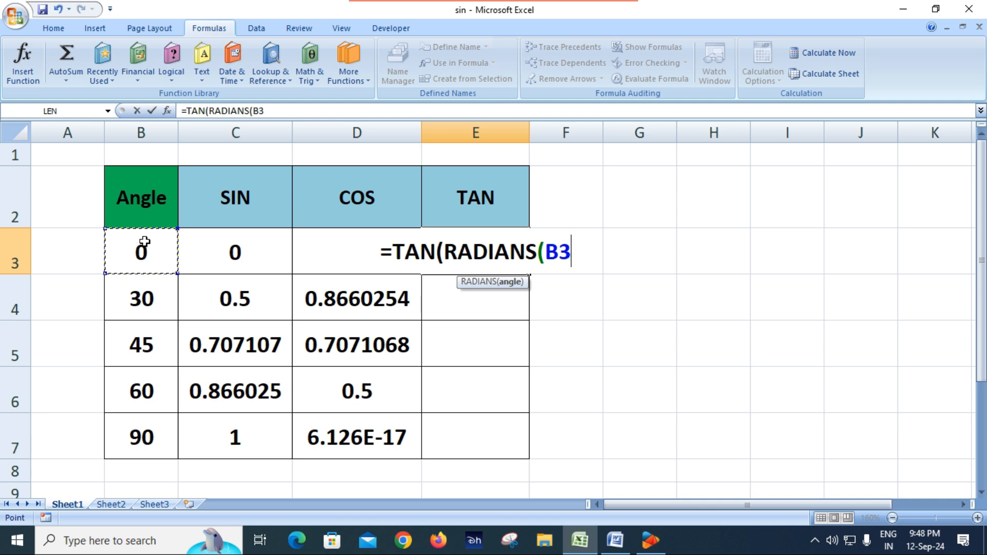
text()))
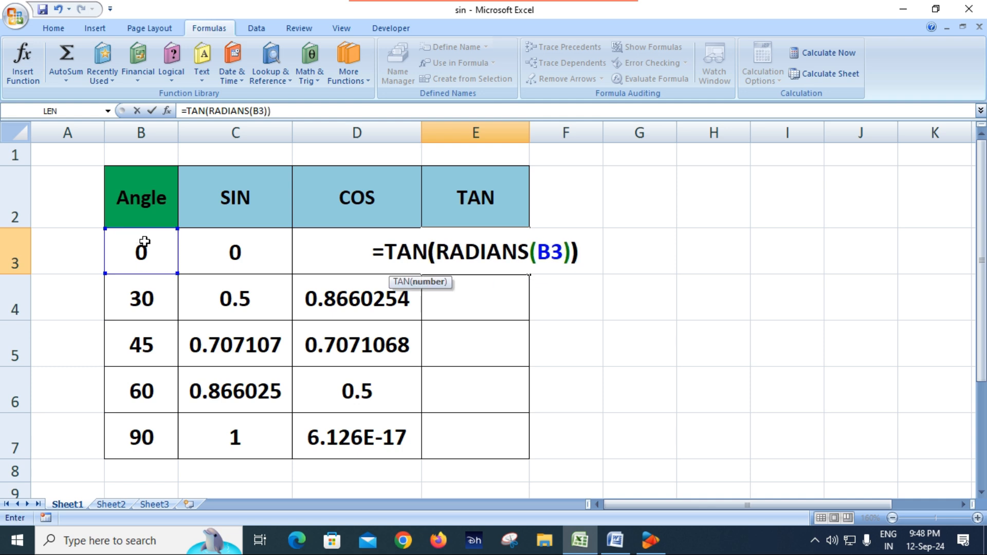
key(Return)
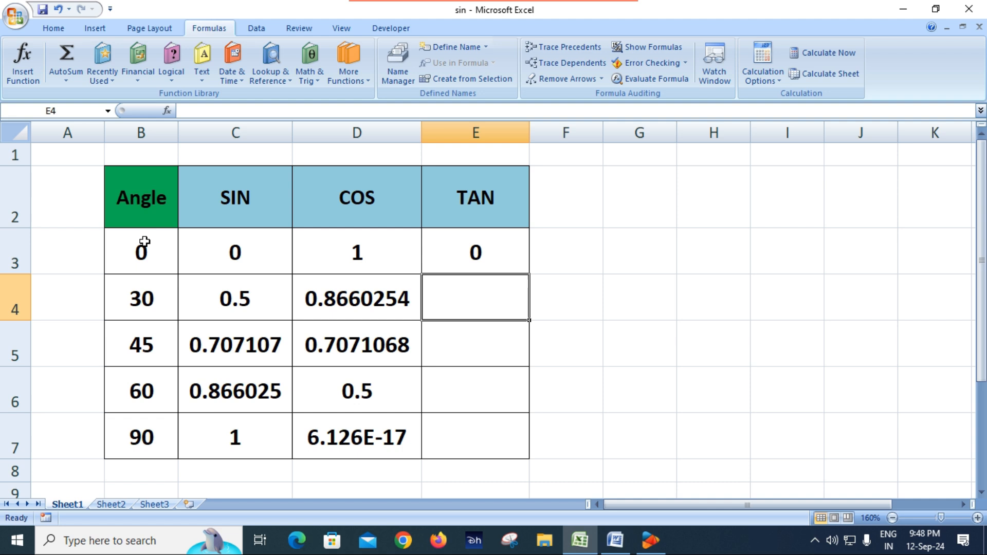
click(513, 244)
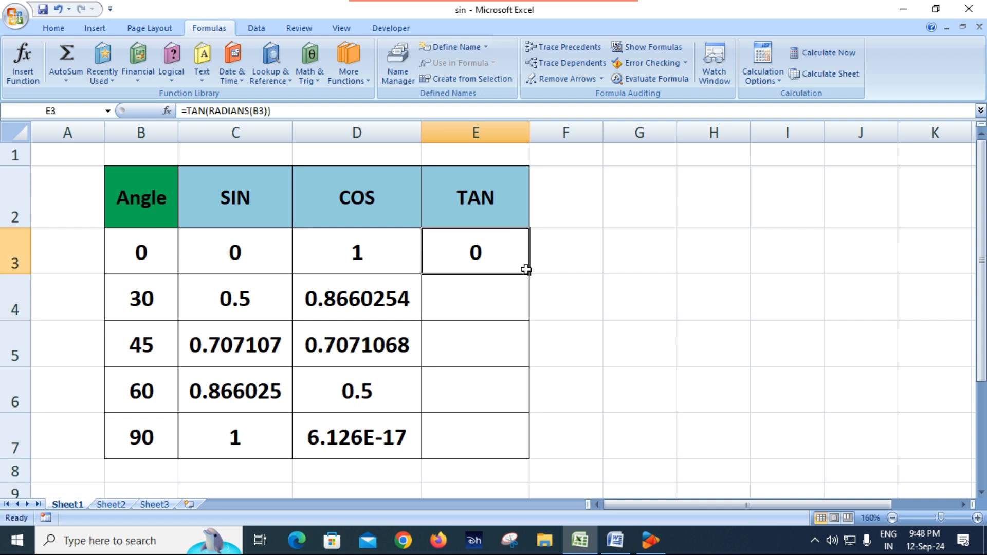
double_click(528, 277)
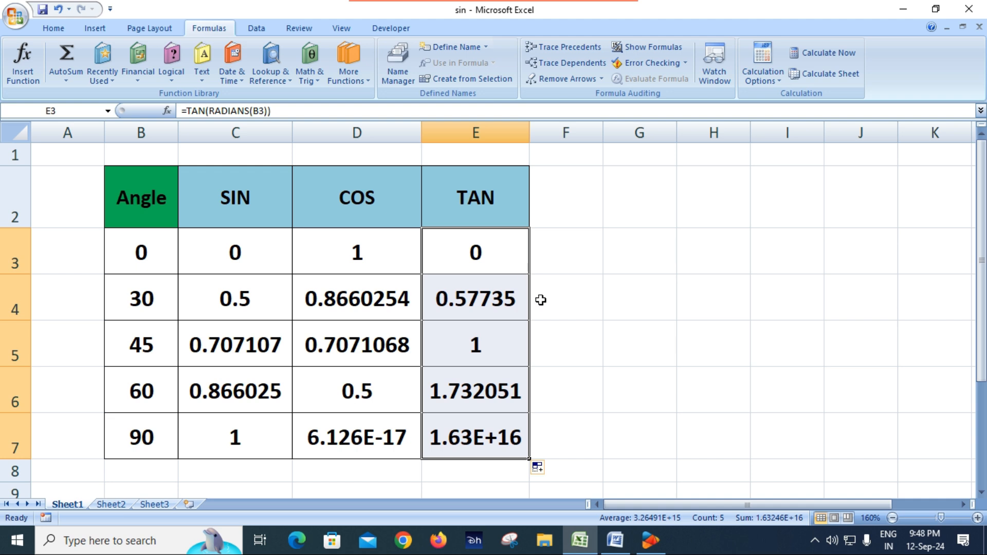
click(607, 386)
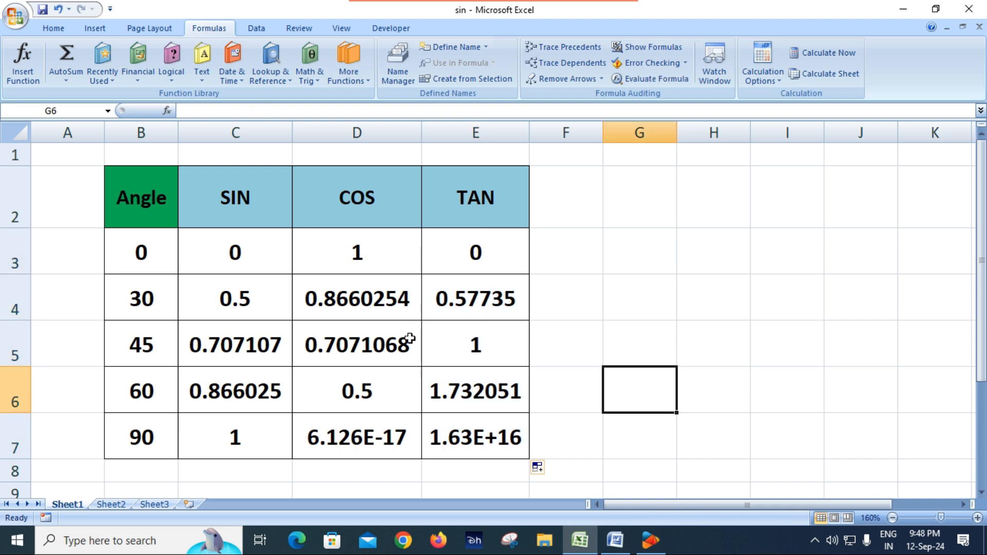
Step: Insert the picture named sin from the Screenshot folder onto the worksheet
click(94, 29)
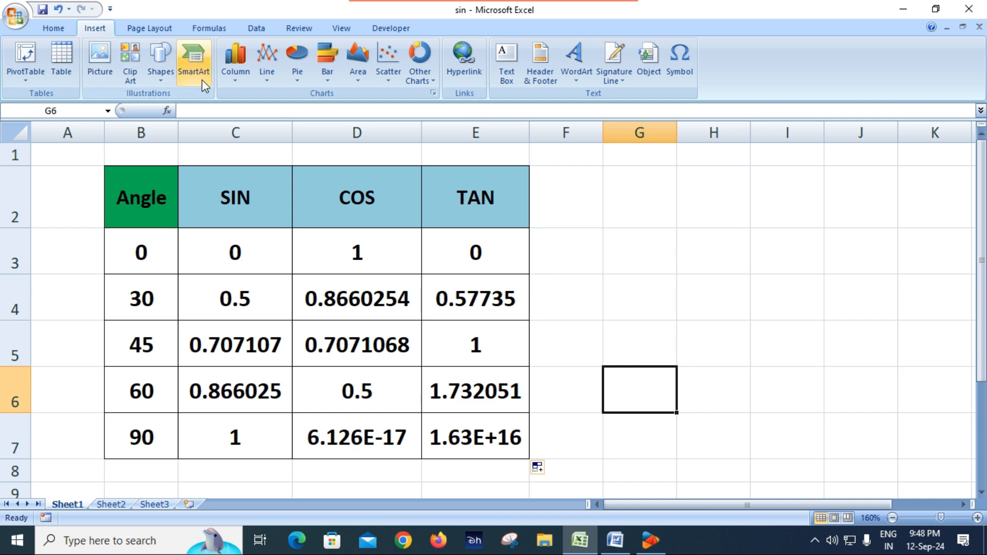
click(100, 57)
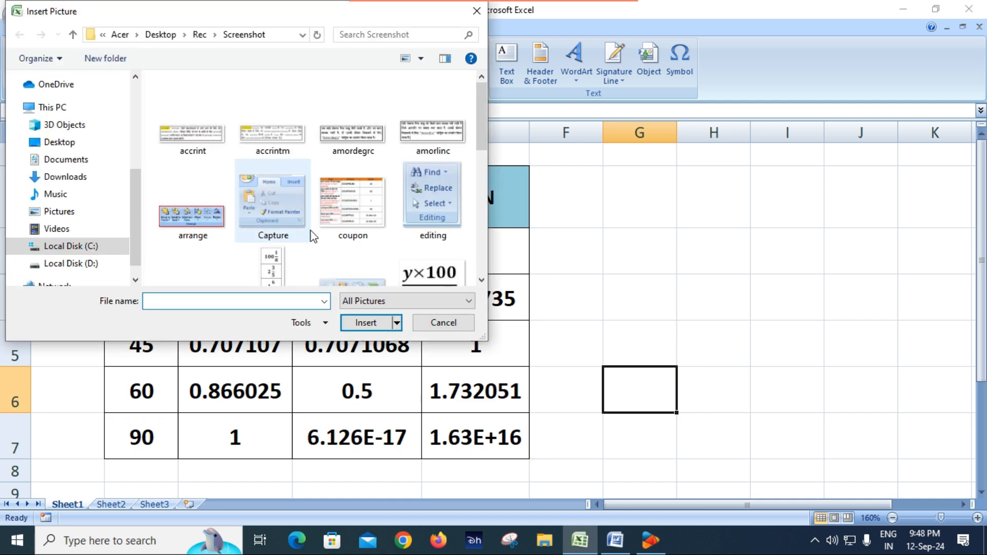
scroll(333, 236, down, 3)
scroll(330, 216, down, 3)
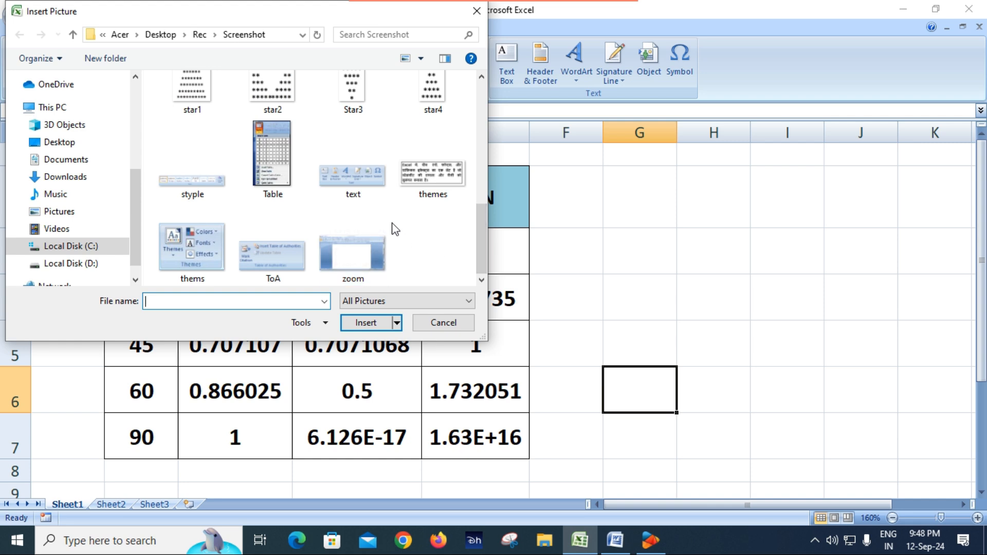
scroll(393, 191, up, 2)
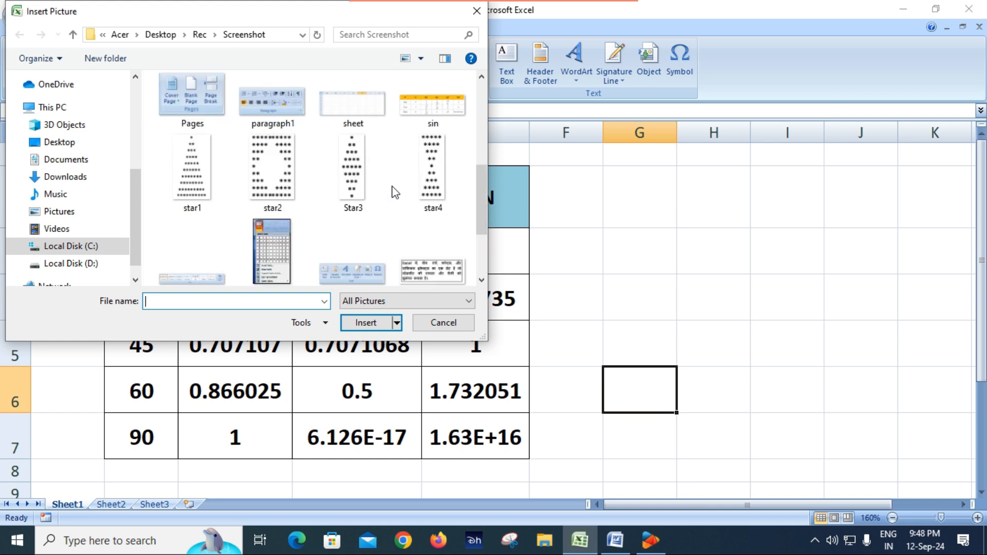
double_click(430, 111)
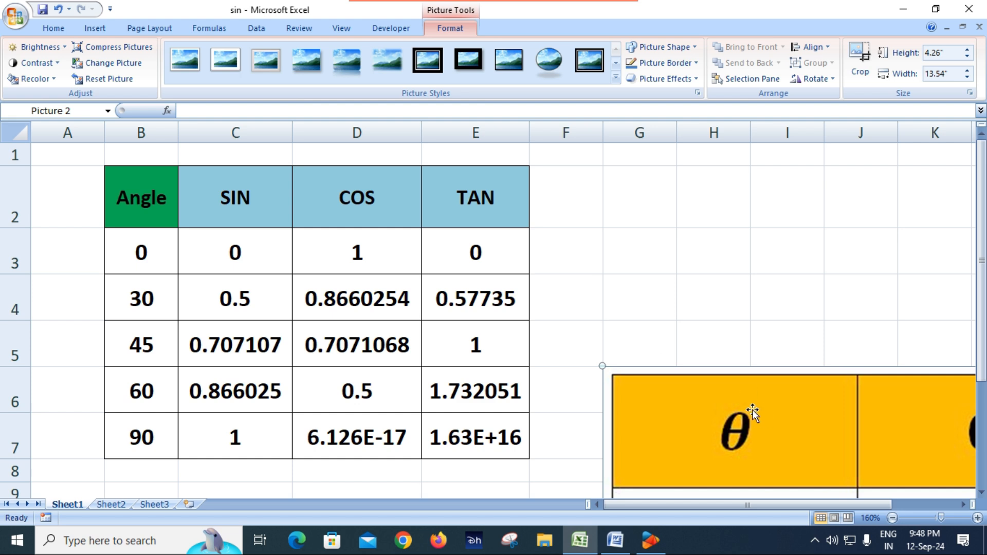
Step: Shrink the inserted picture to about 1.9 in high by 3.33 in wide and place it beside the TAN column
drag(602, 366, 818, 435)
drag(866, 471, 572, 212)
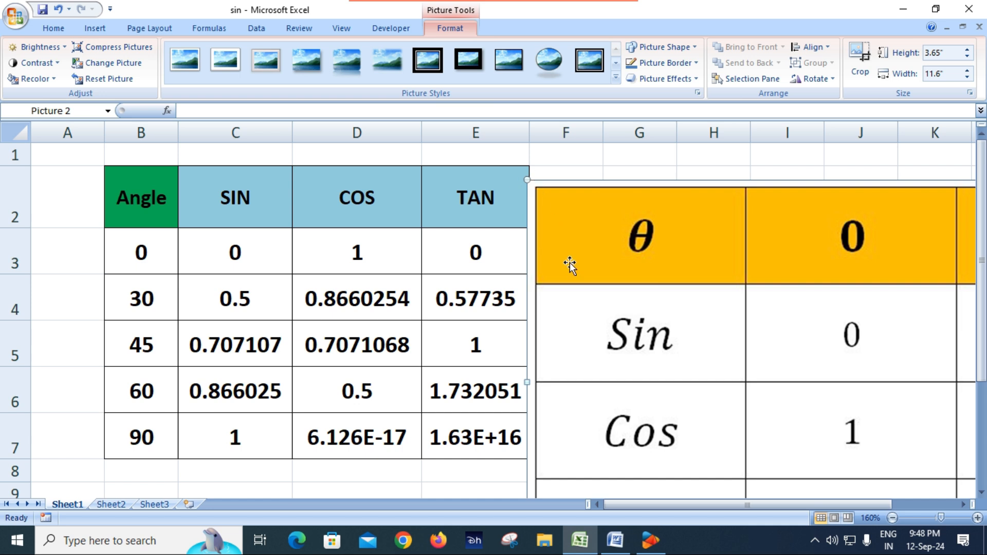
drag(526, 181, 807, 432)
drag(891, 381, 471, 260)
drag(852, 170, 853, 276)
drag(805, 330, 310, 248)
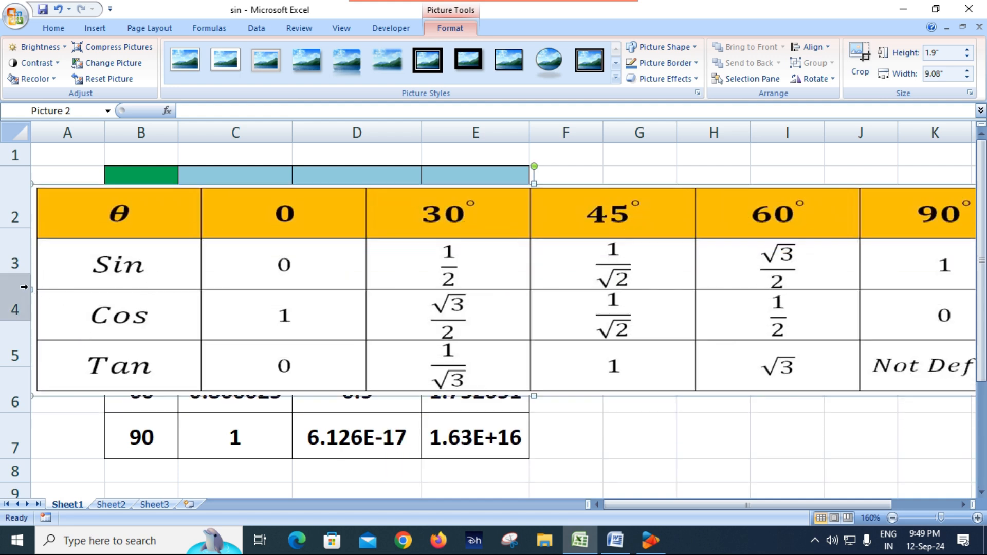
drag(30, 288, 667, 343)
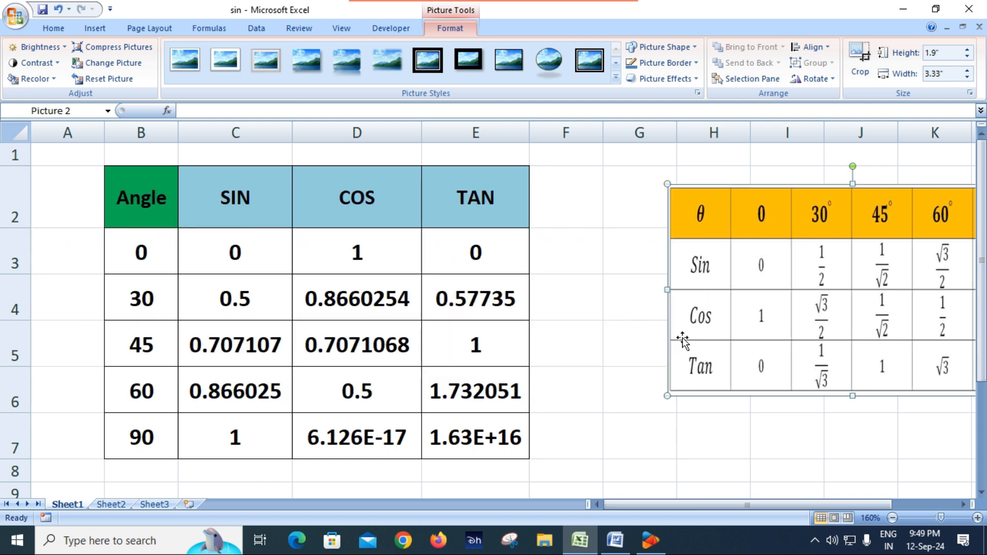
drag(805, 307, 689, 307)
Step: Enlarge the picture beside the table to about 6.69 in wide and 2.46 in high
scroll(591, 278, down, 3)
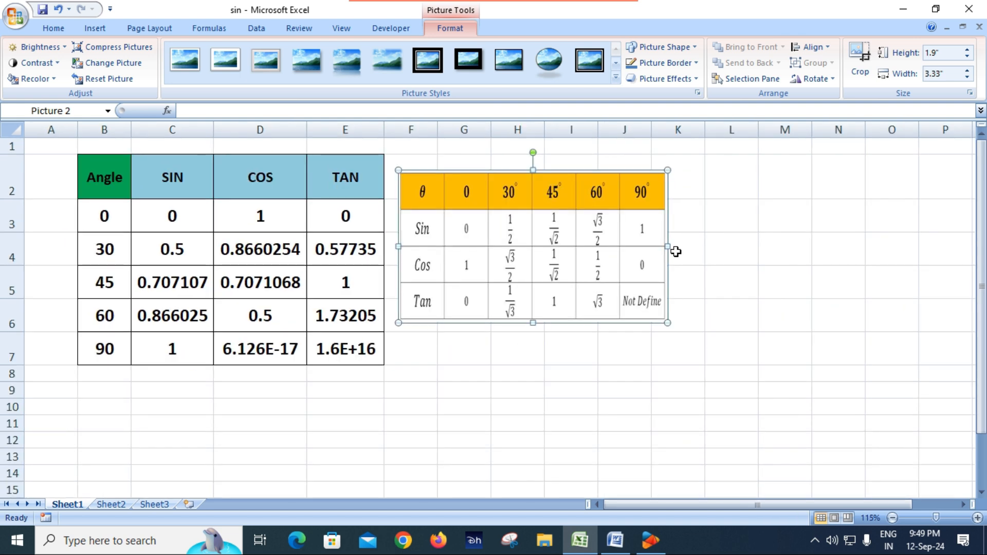
drag(668, 246, 931, 246)
drag(664, 203, 680, 205)
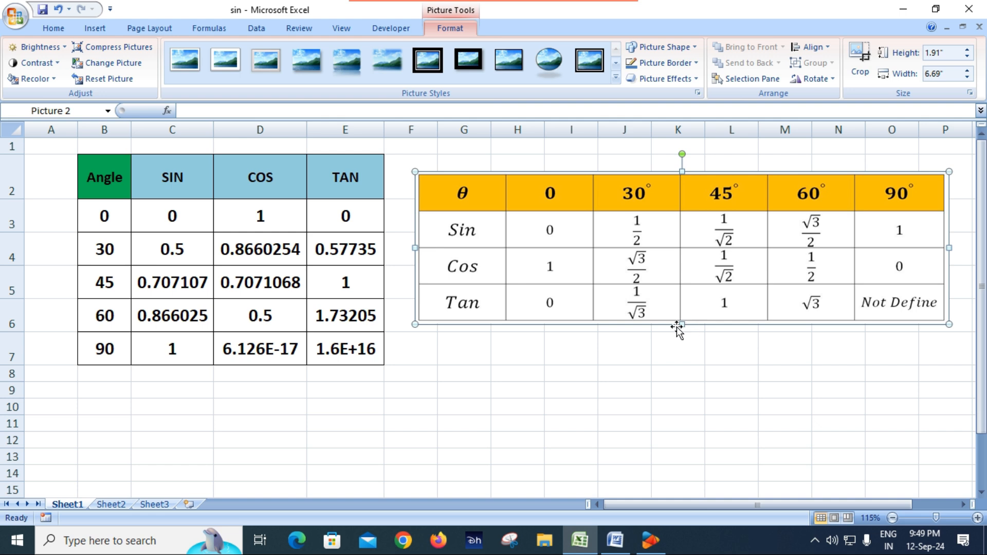
drag(682, 324, 683, 368)
click(443, 408)
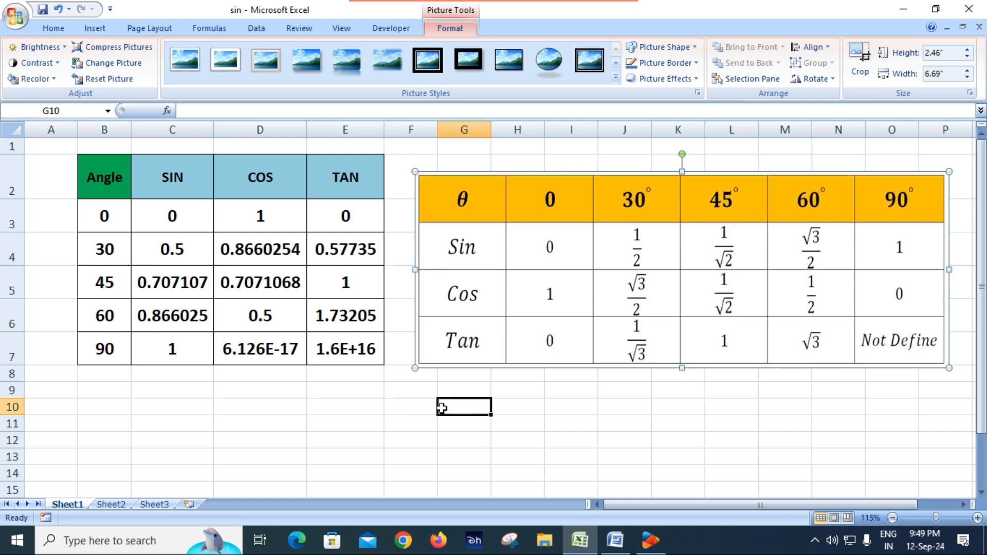
Step: Compare the table's calculated SIN, COS and TAN results for each angle with the reference values in the inserted picture
click(472, 204)
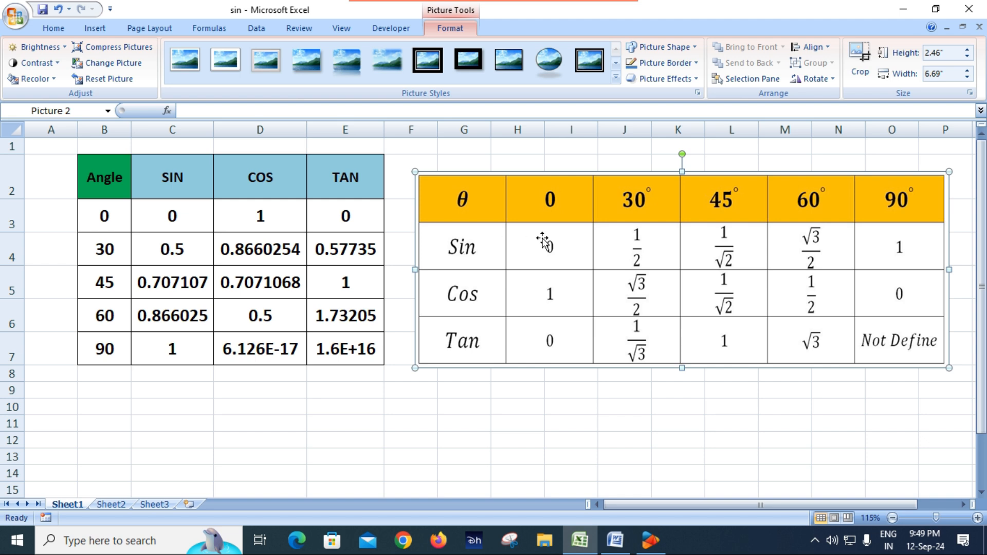
click(175, 174)
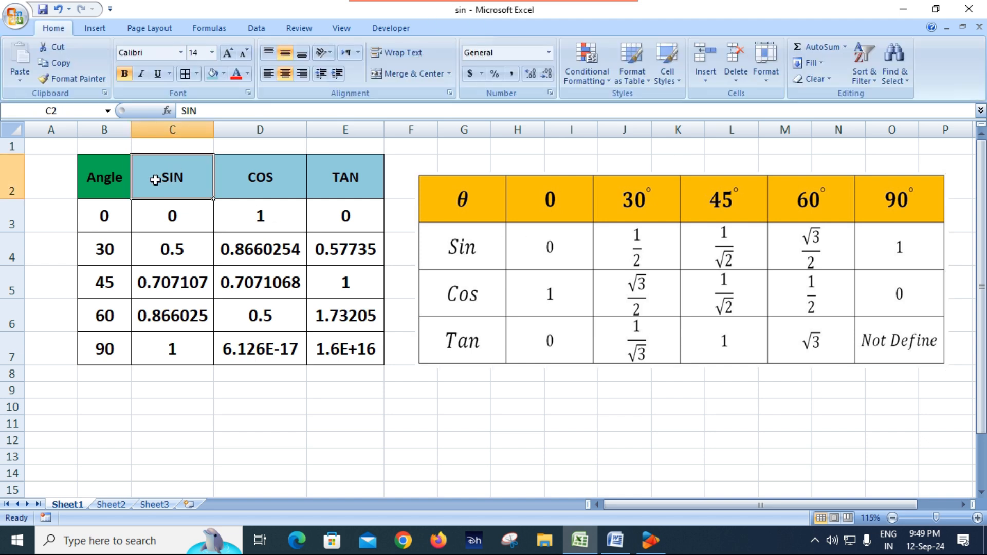
click(105, 222)
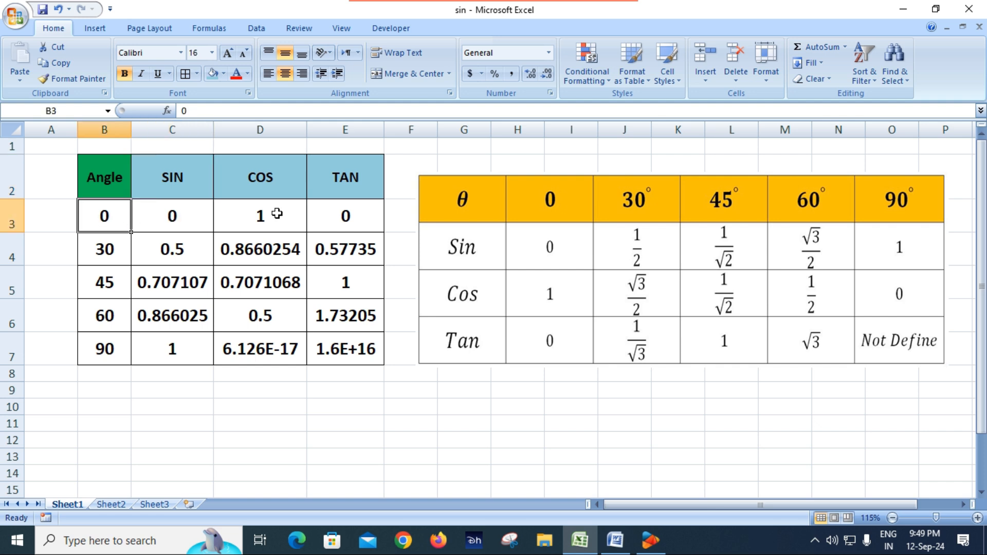
click(546, 247)
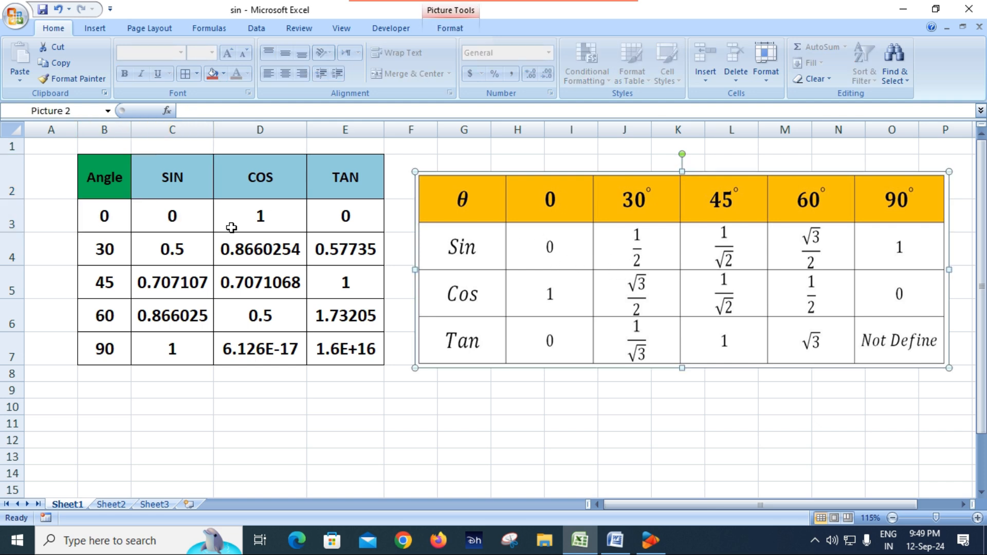
click(175, 217)
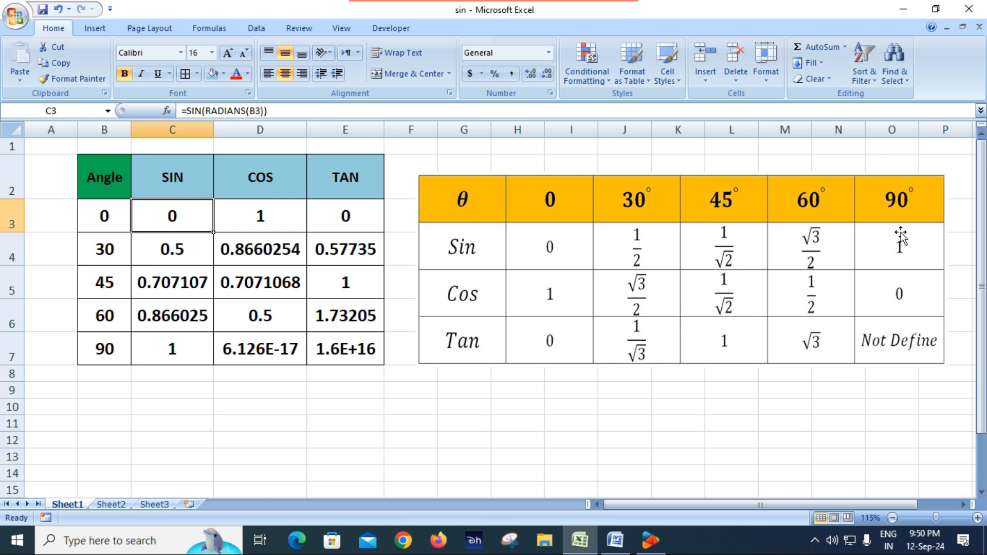
click(361, 182)
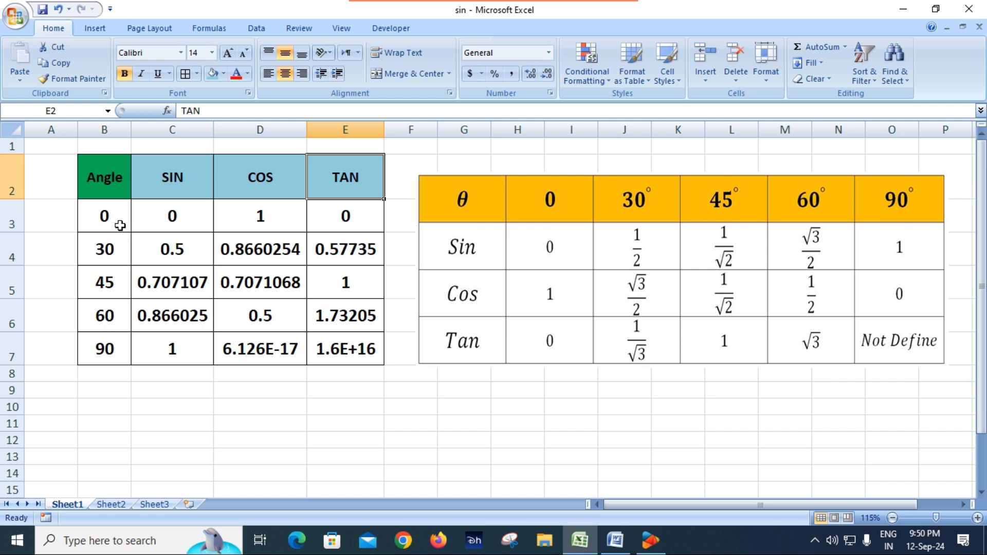
click(456, 354)
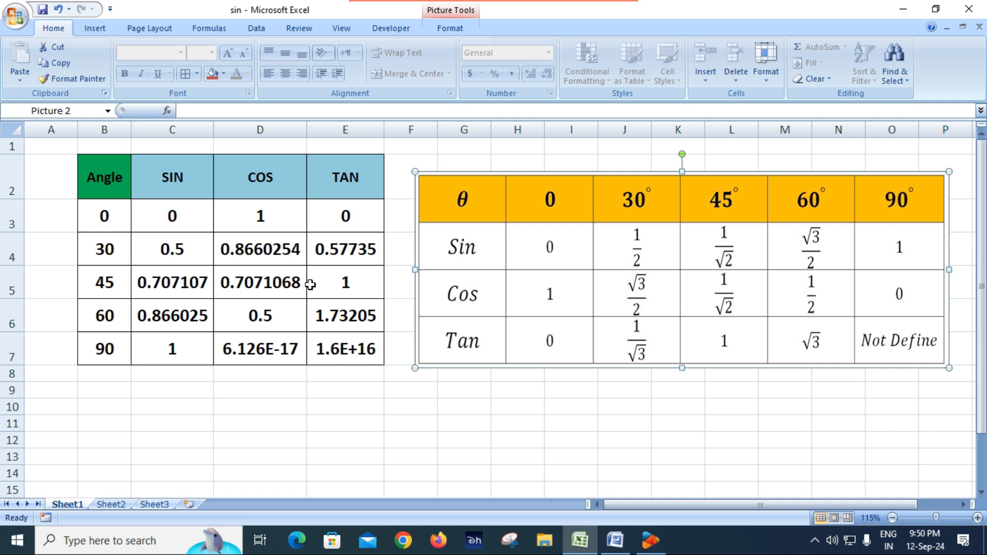
click(345, 282)
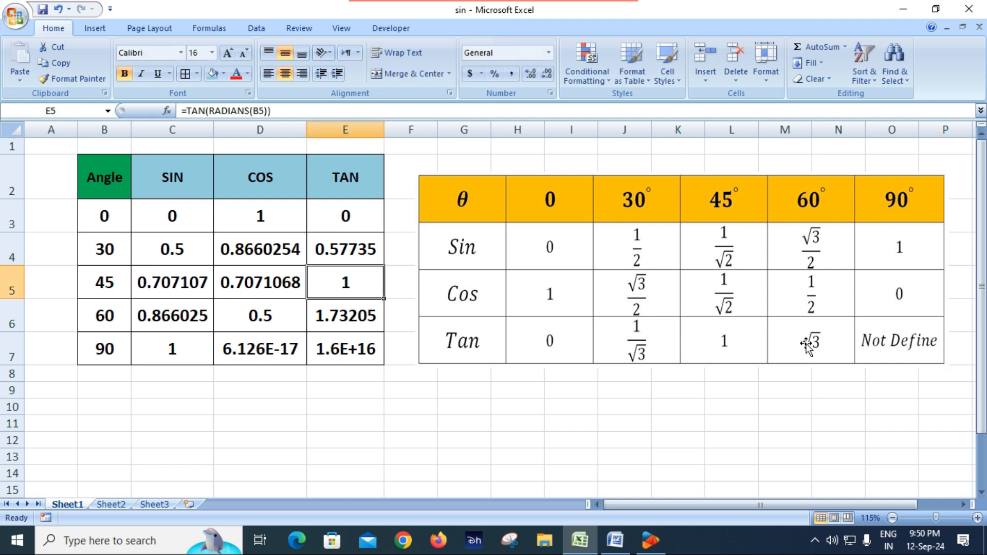
click(345, 319)
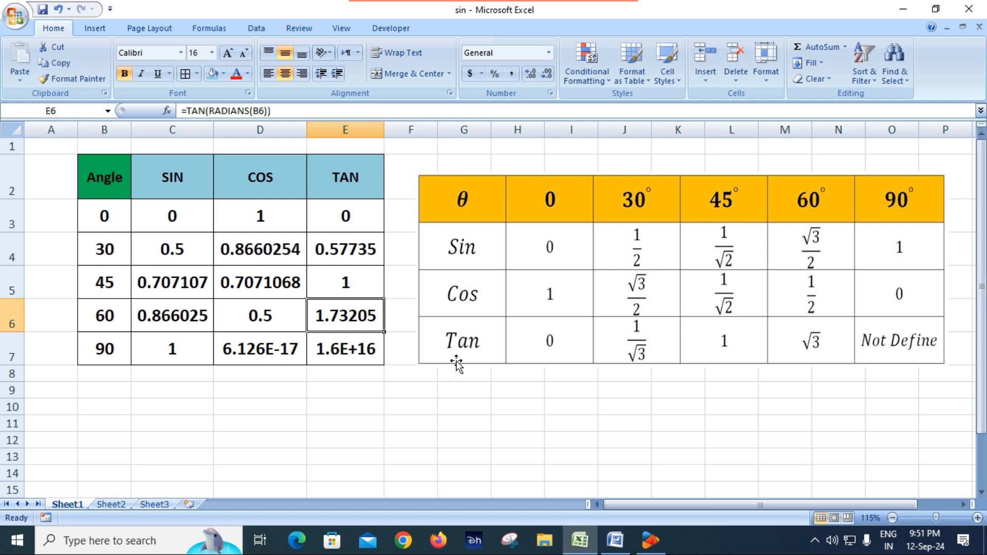
click(910, 348)
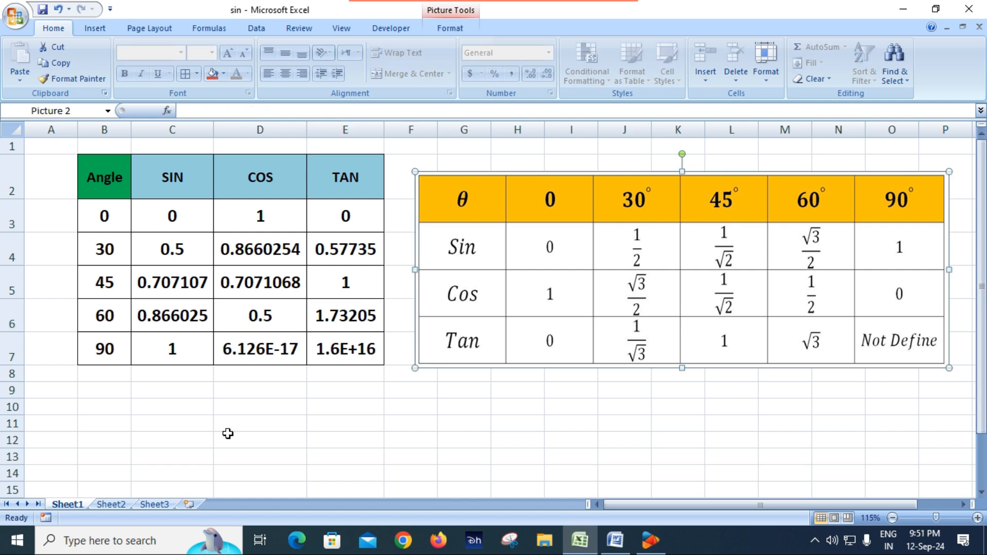
click(353, 349)
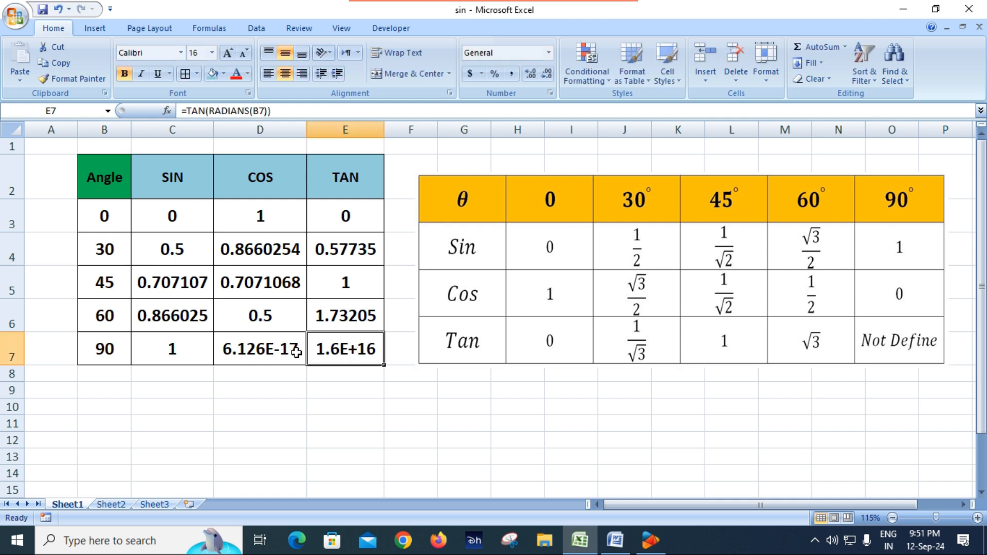
click(270, 348)
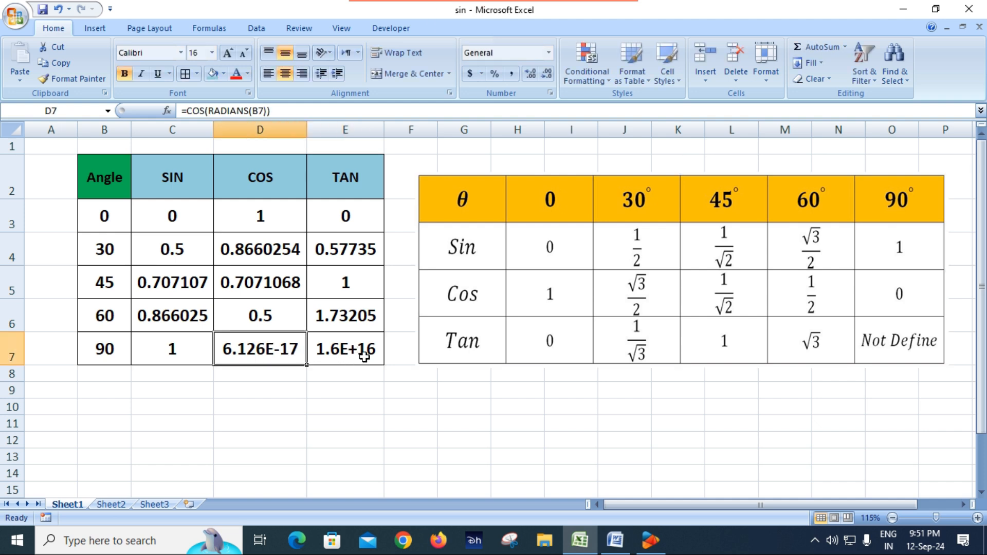
Step: Move the reference picture up slightly to align its header with the table's header row
click(525, 353)
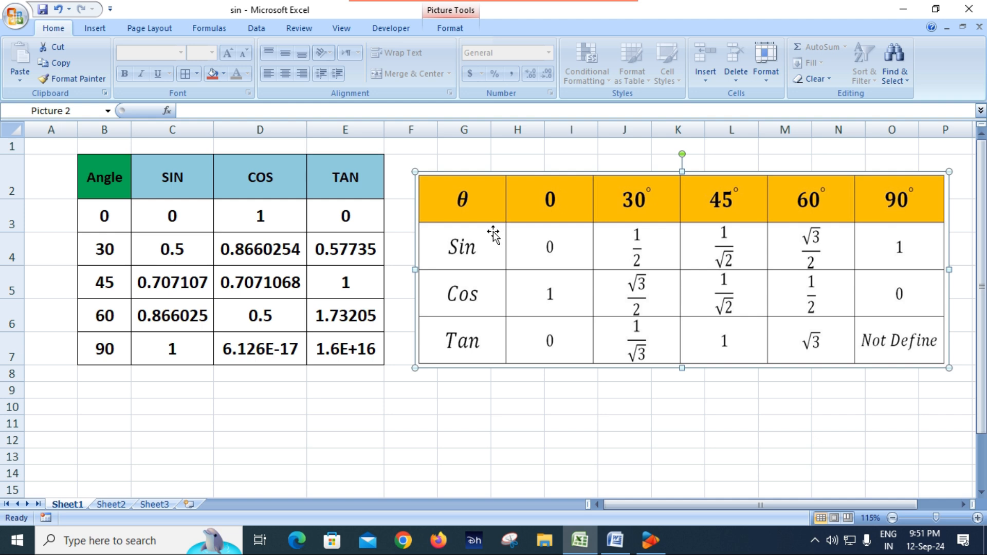
drag(457, 223, 461, 201)
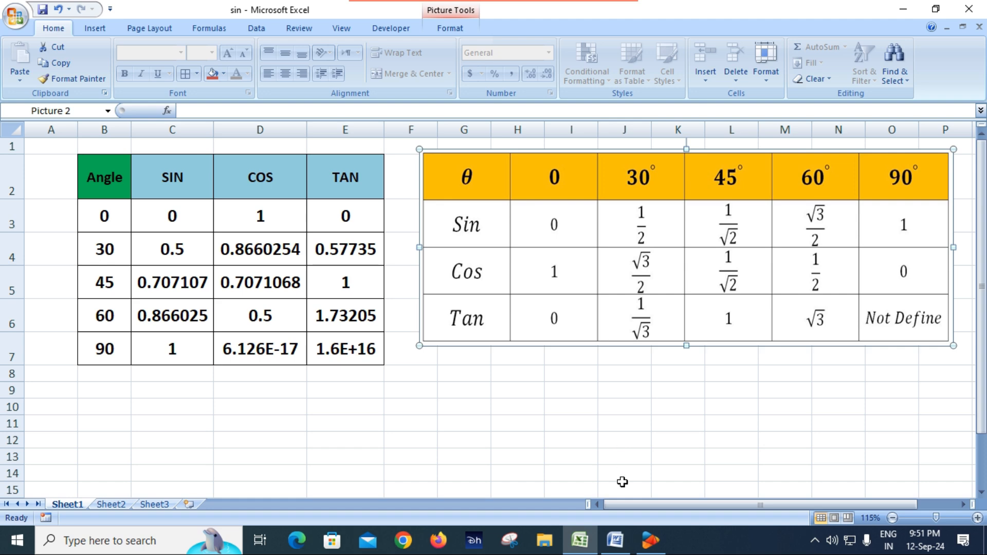
Step: Read the introduction of the Sinθ document in Word and return to the Excel worksheet to view the formula in C3
click(614, 540)
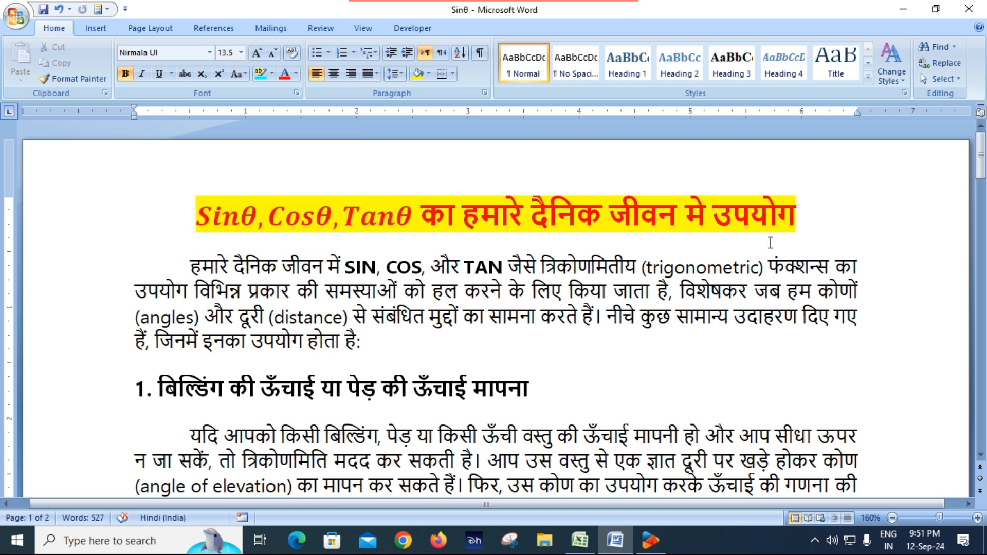
click(341, 314)
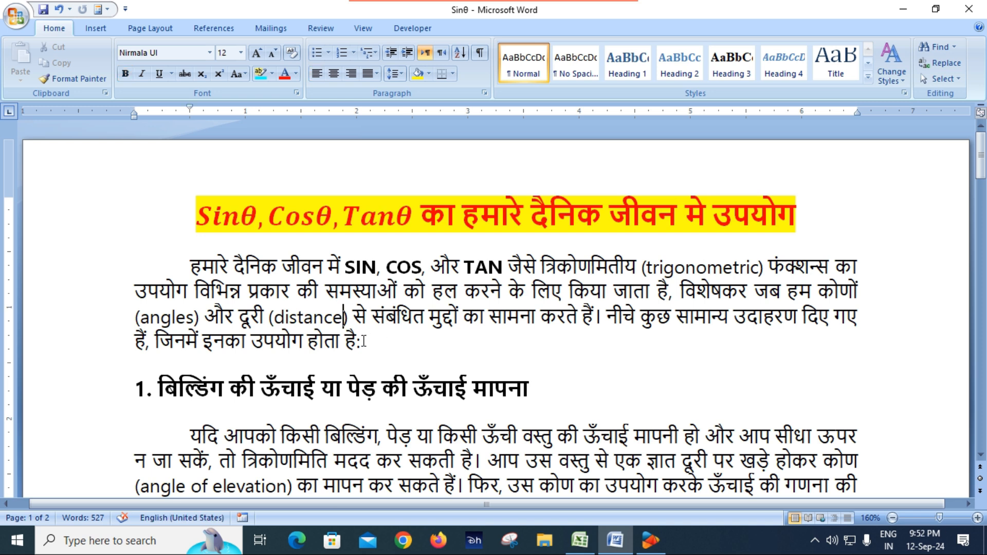
click(364, 341)
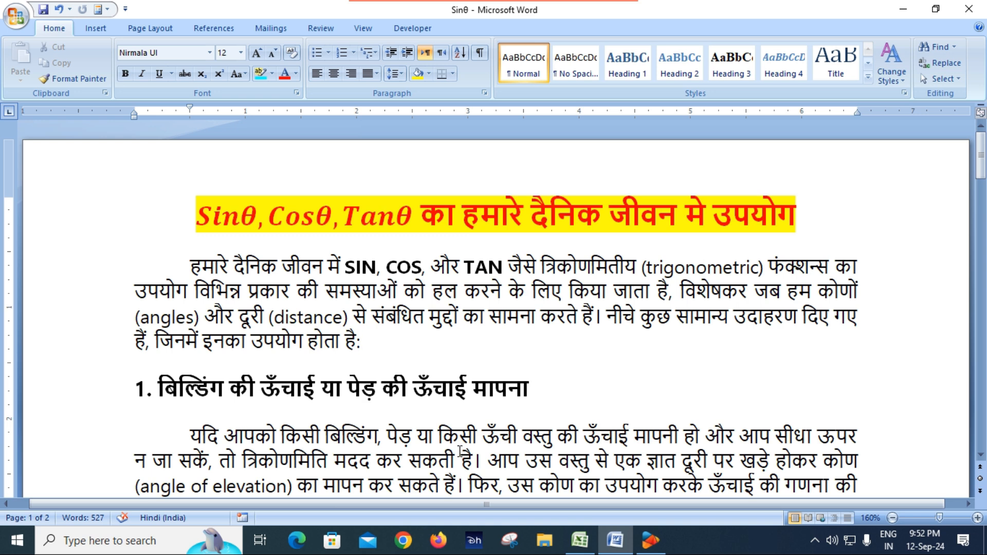
click(592, 548)
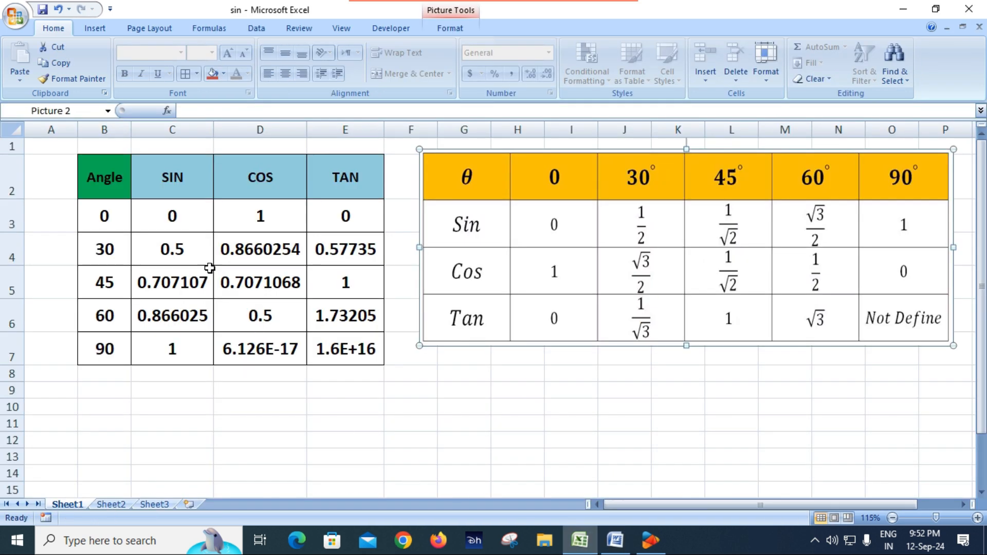
click(164, 217)
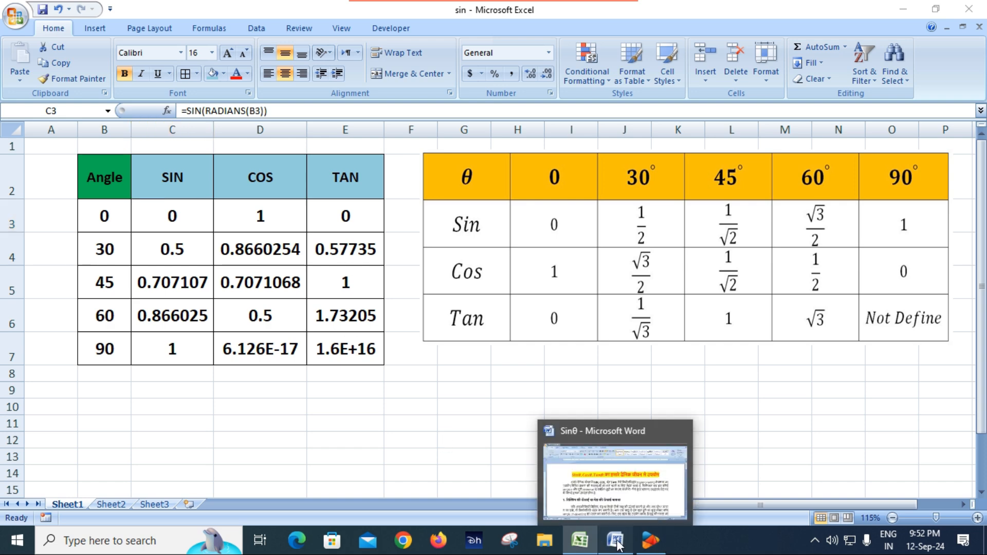
Step: Switch to the Sinθ document in Word and review its numbered sections on everyday uses of trigonometry, including sections 5 and 6
click(615, 541)
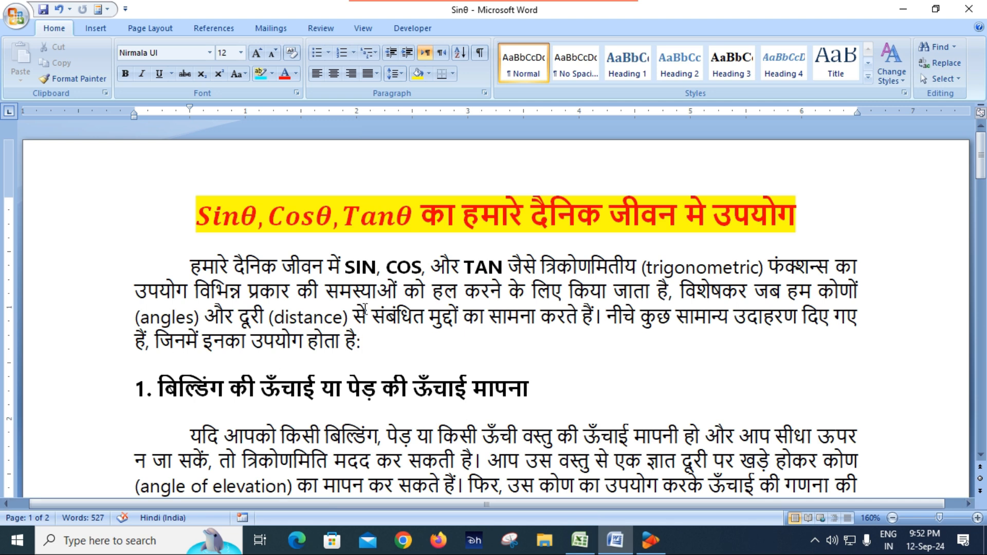
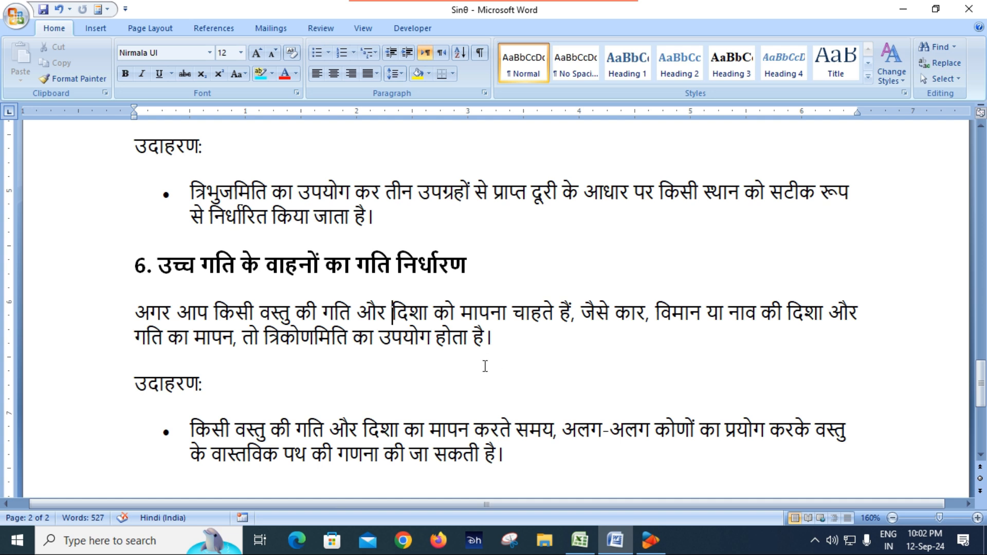
scroll(488, 368, down, 2)
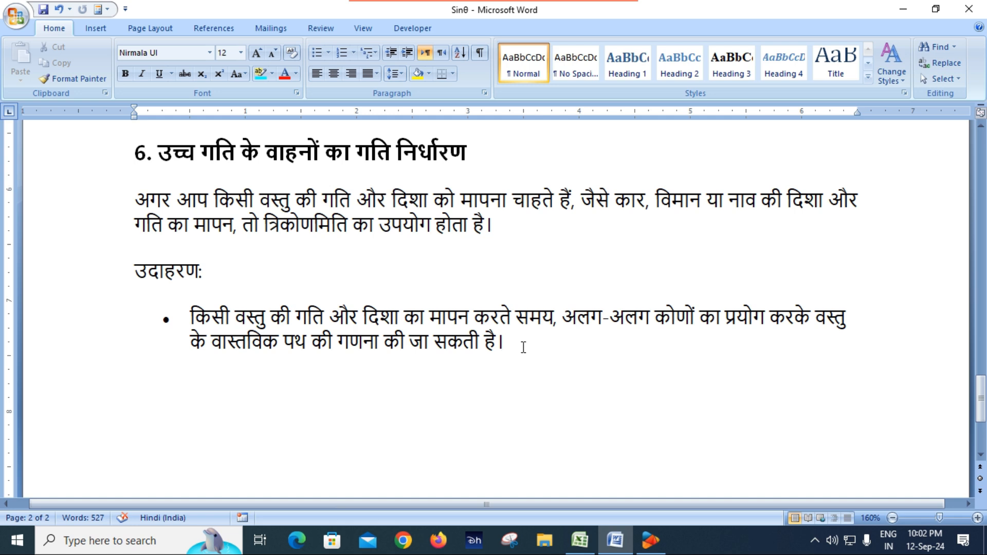
scroll(523, 345, up, 2)
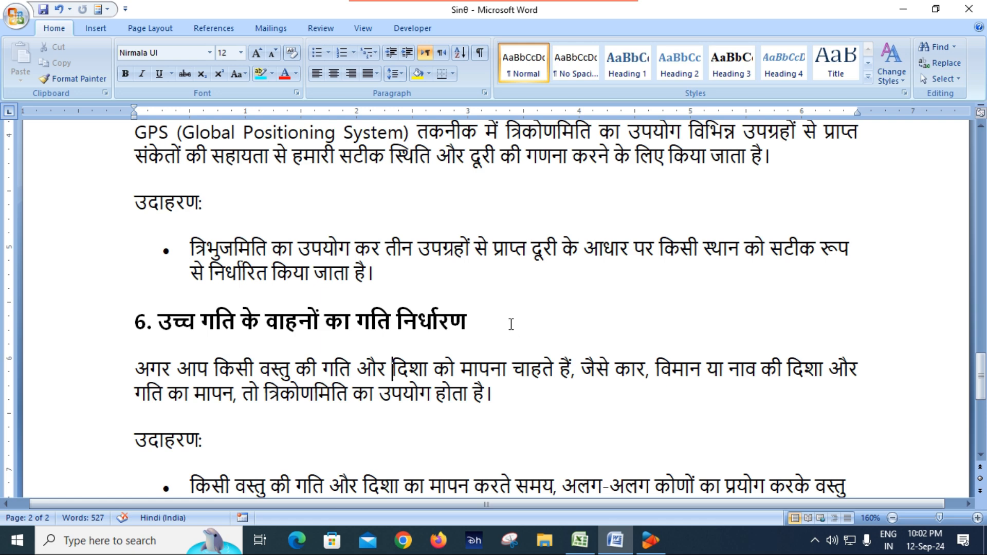
scroll(511, 323, up, 2)
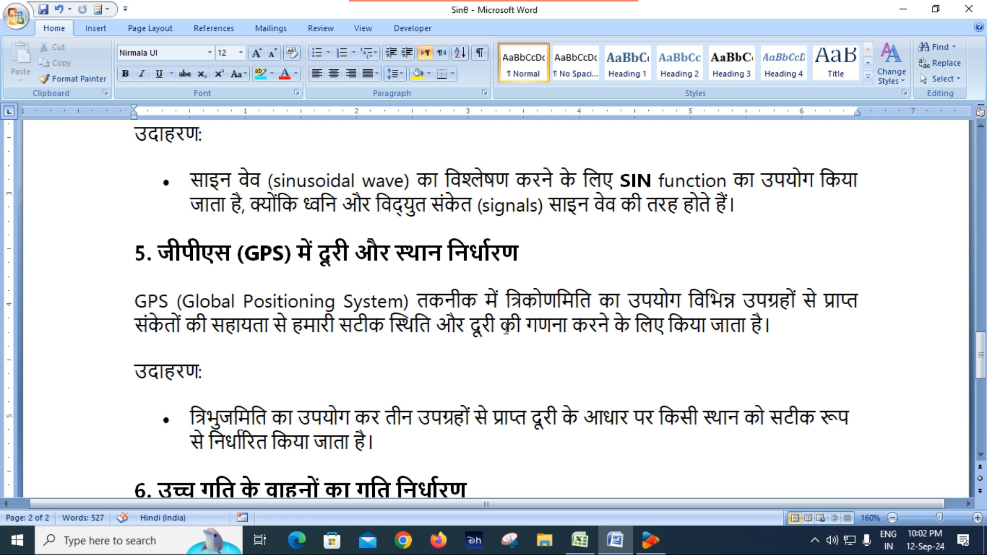
Step: Look back through the Sinθ document's numbered sections, from section 5 up to the title and introduction
scroll(506, 330, up, 7)
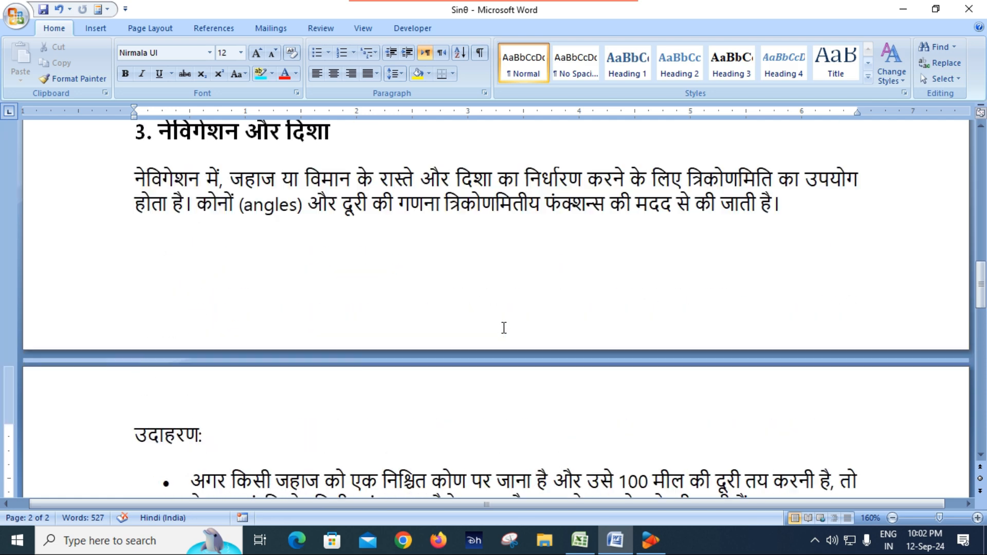
scroll(503, 327, up, 3)
right_click(504, 328)
click(368, 257)
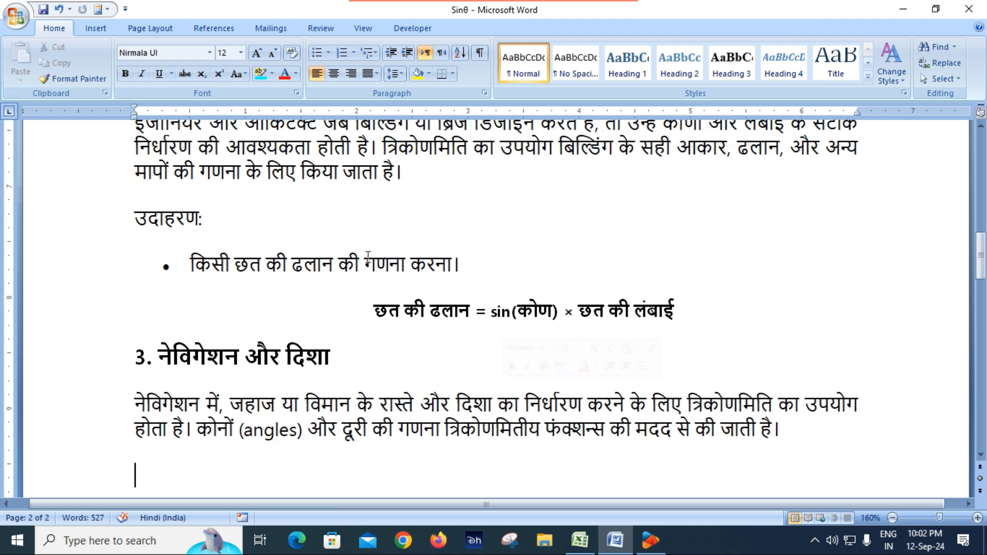
scroll(368, 257, up, 8)
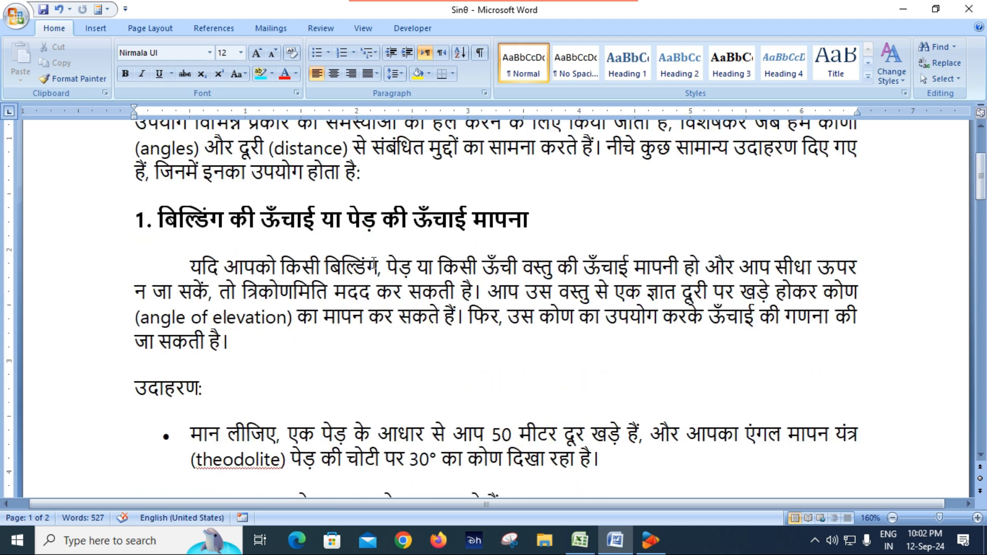
scroll(374, 262, up, 2)
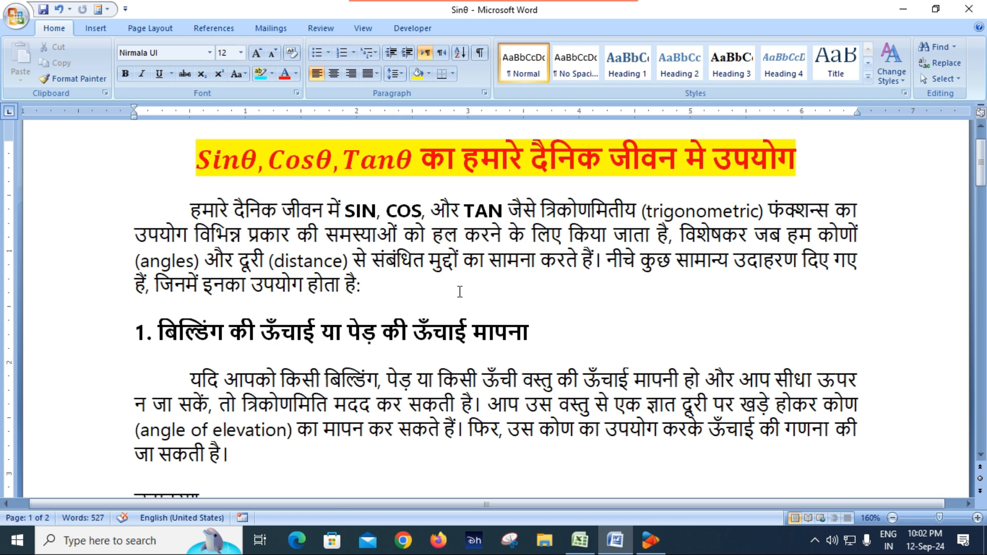
scroll(459, 291, up, 2)
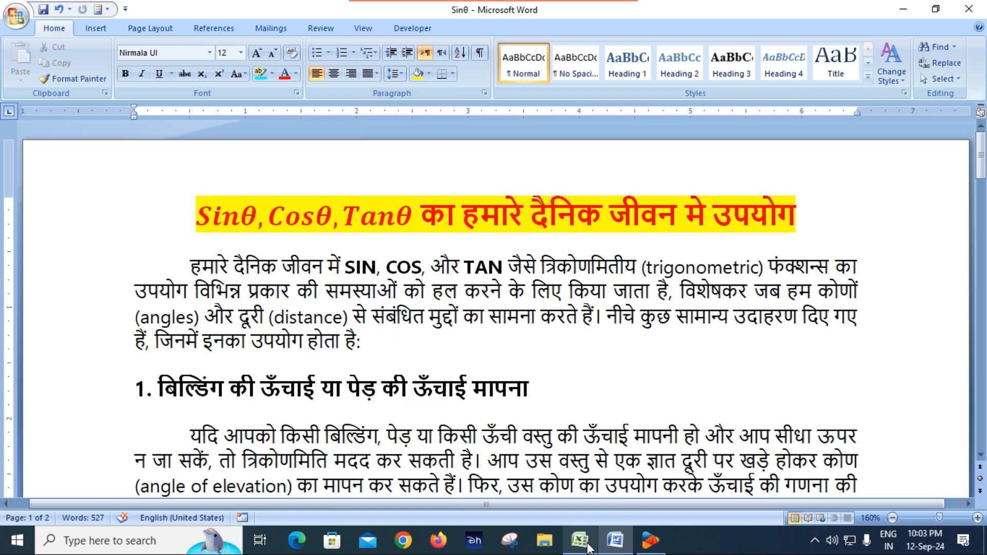
Step: Switch to the Excel workbook and show the whole problem table on Sheet2 at 120% zoom
click(580, 540)
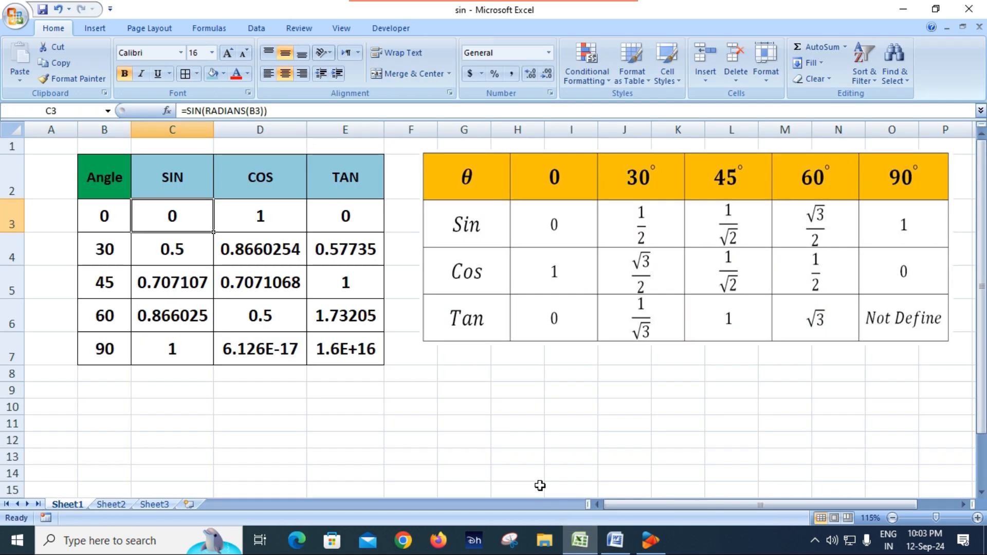
click(111, 504)
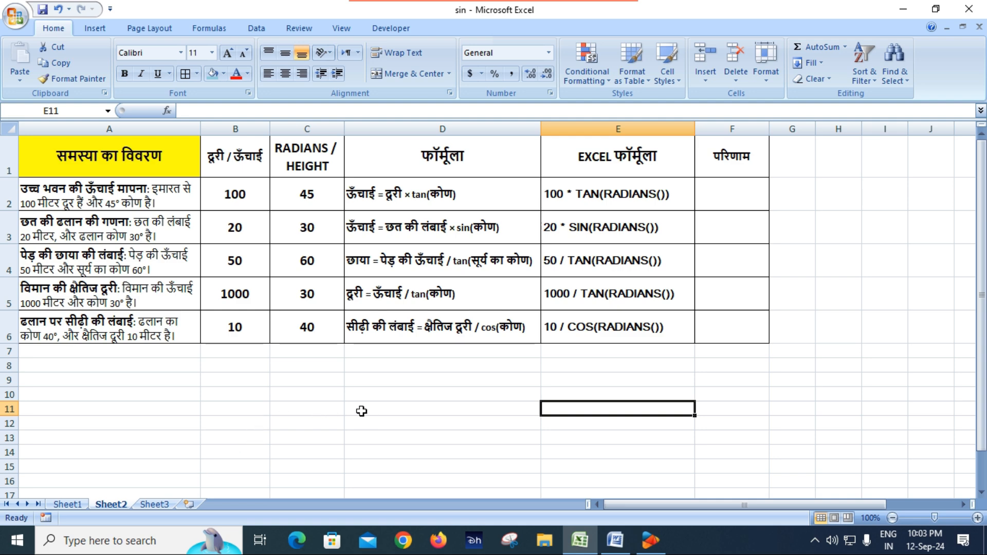
ctrl+scroll(361, 412, up, 2)
ctrl+scroll(360, 411, down, 2)
ctrl+scroll(361, 412, up, 3)
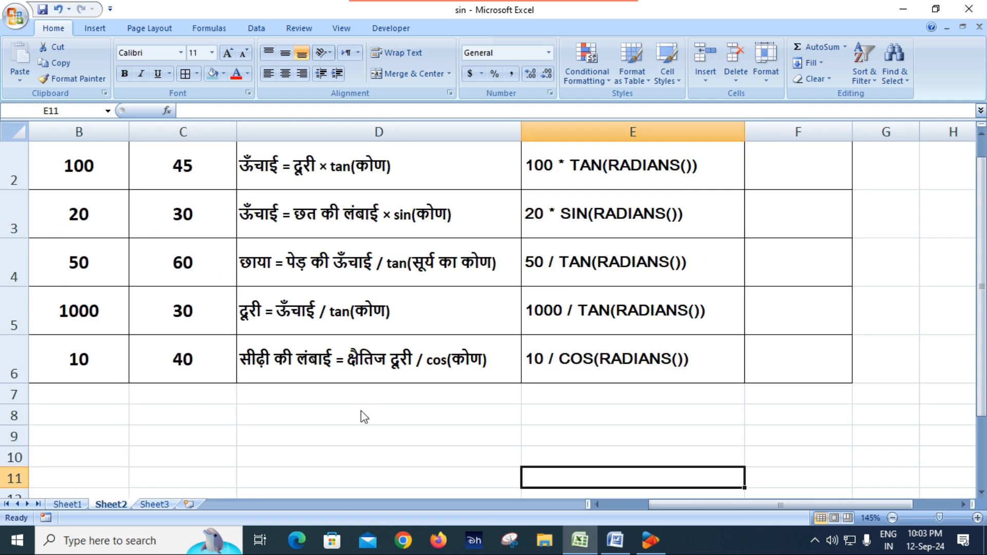
scroll(360, 410, up, 1)
drag(664, 505, 615, 507)
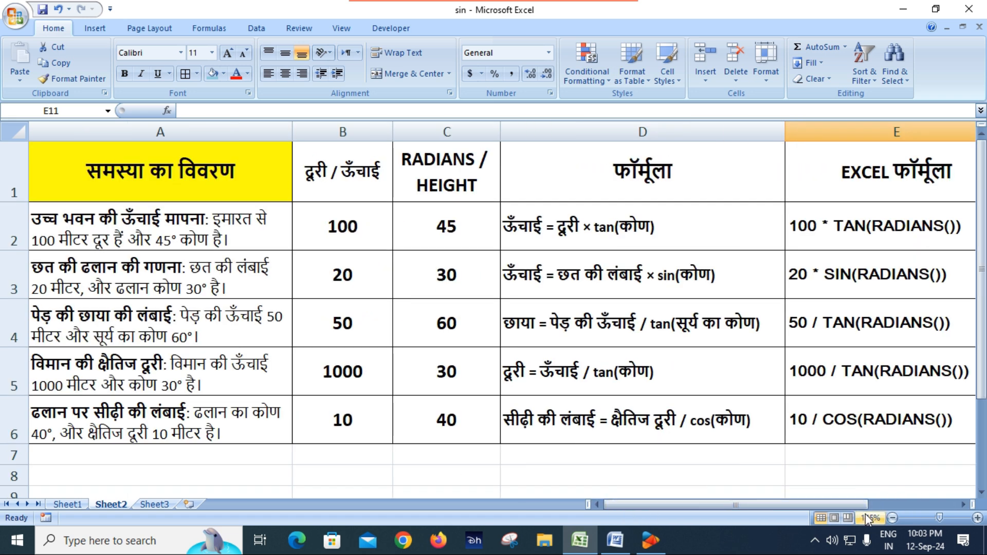
click(892, 518)
click(892, 518)
click(893, 518)
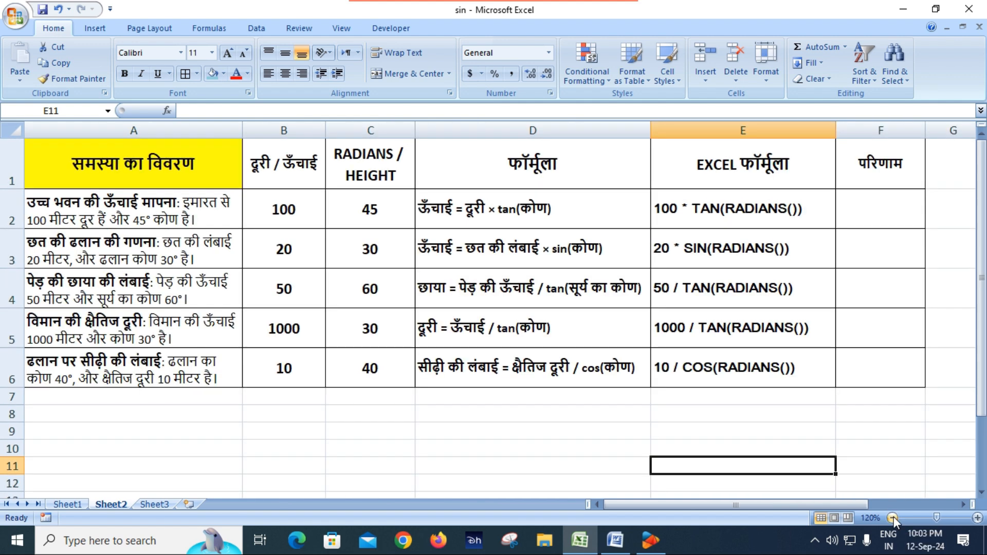
Step: Examine the Sheet2 table's problem descriptions, distance or height values and angles in columns A to C
click(116, 173)
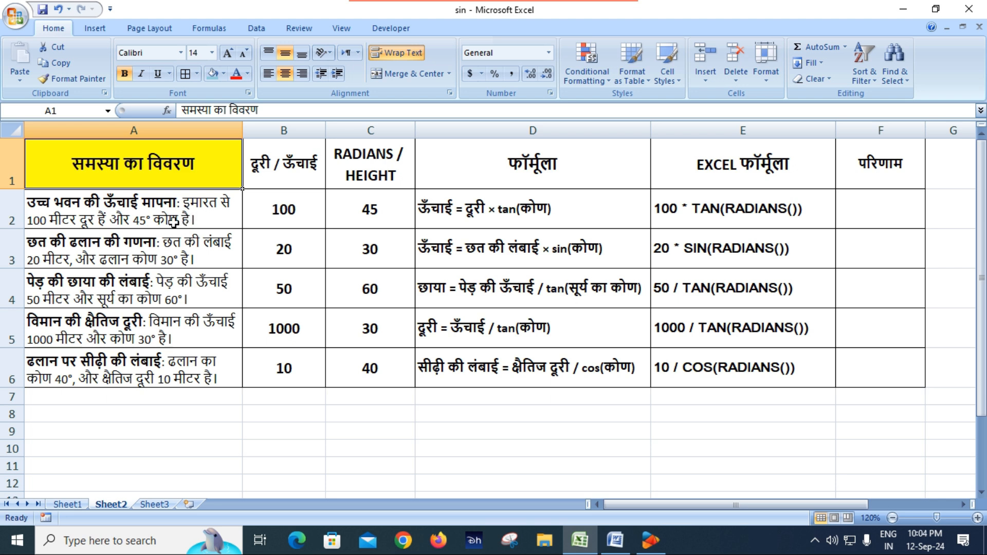
click(209, 220)
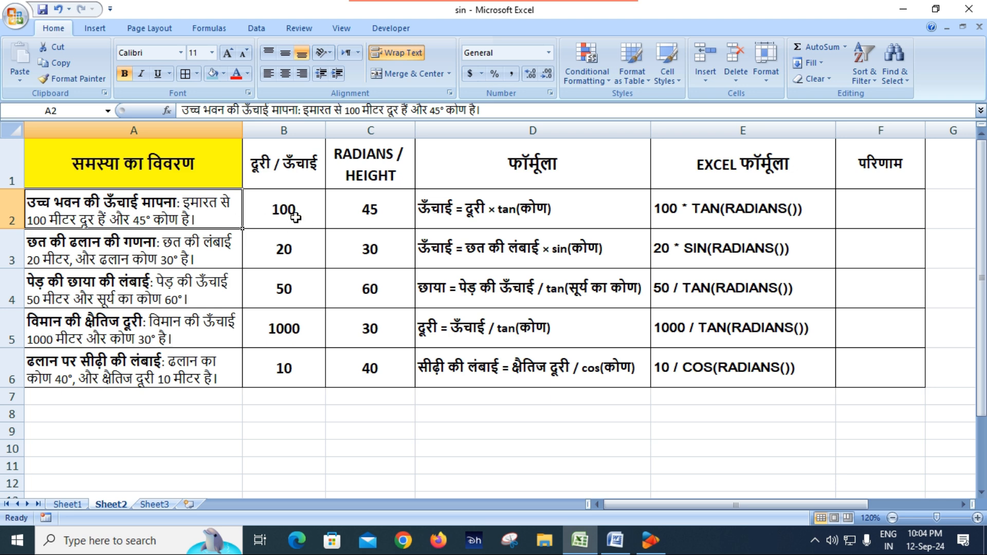
click(703, 214)
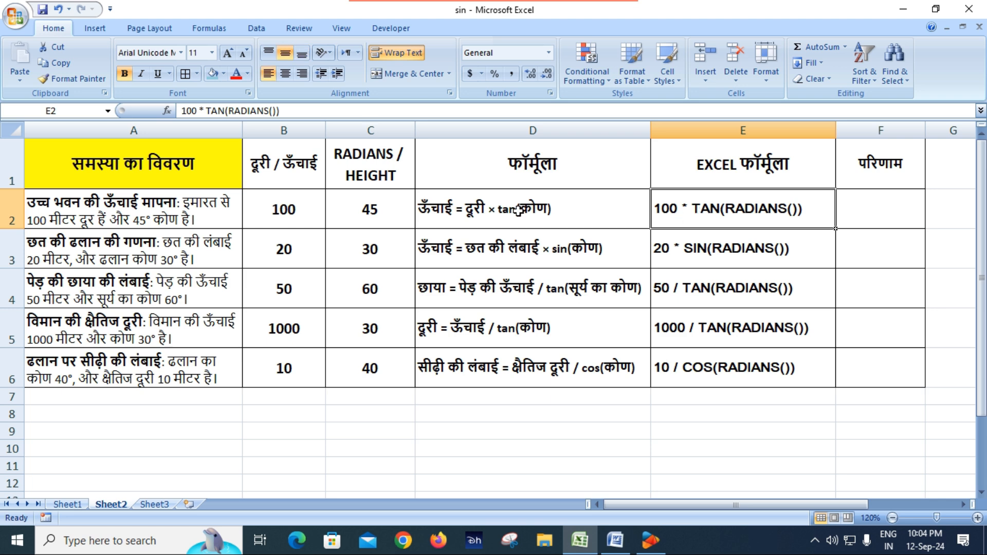
click(294, 209)
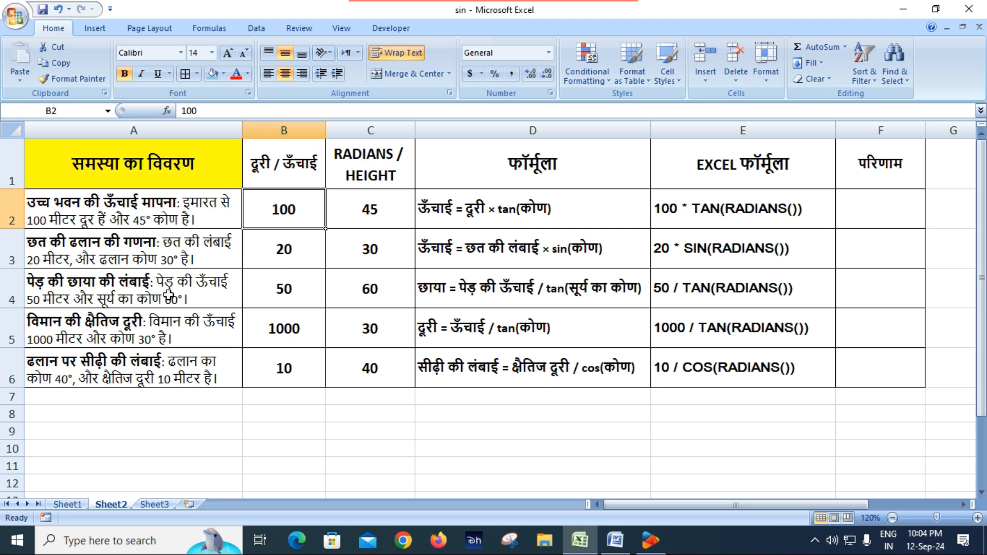
click(281, 286)
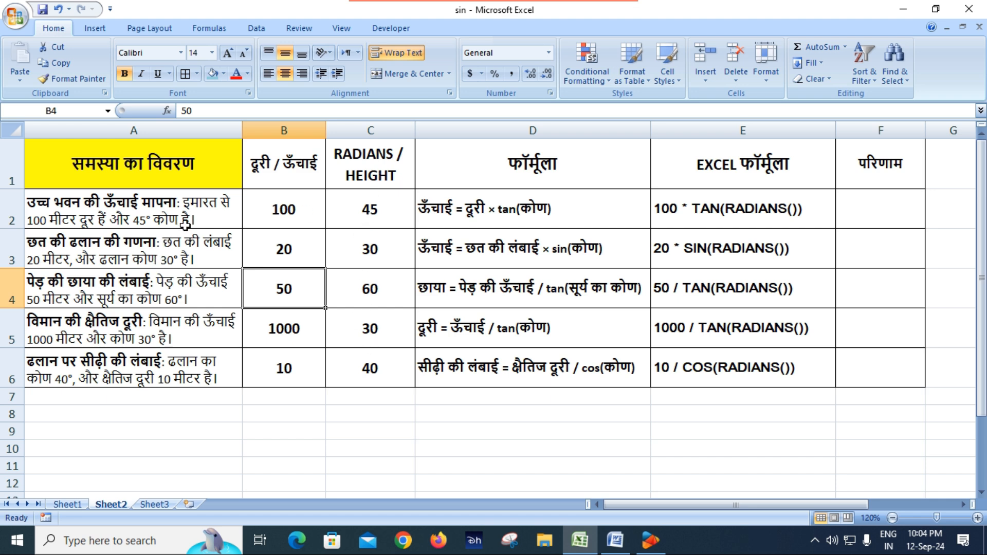
click(369, 211)
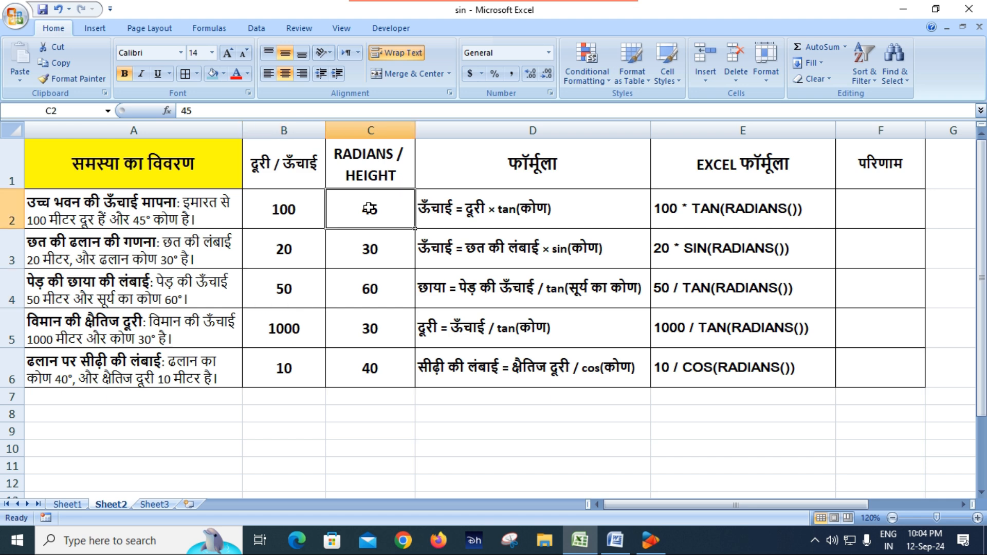
click(376, 252)
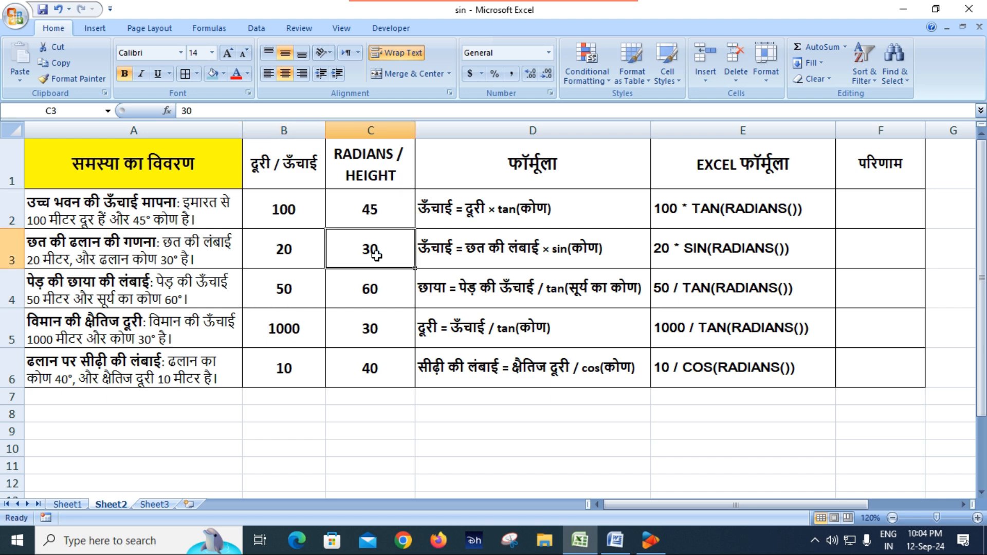
click(361, 289)
click(370, 331)
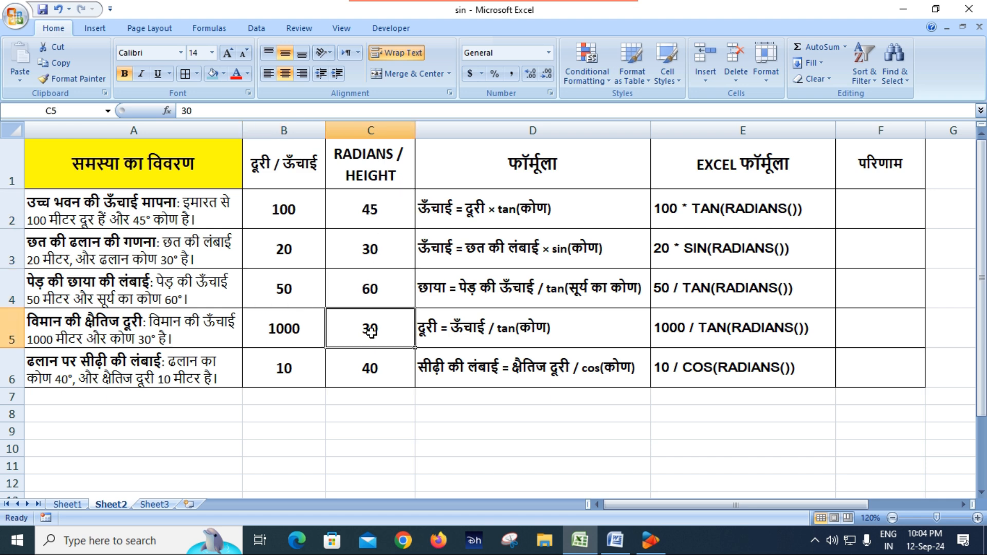
click(369, 368)
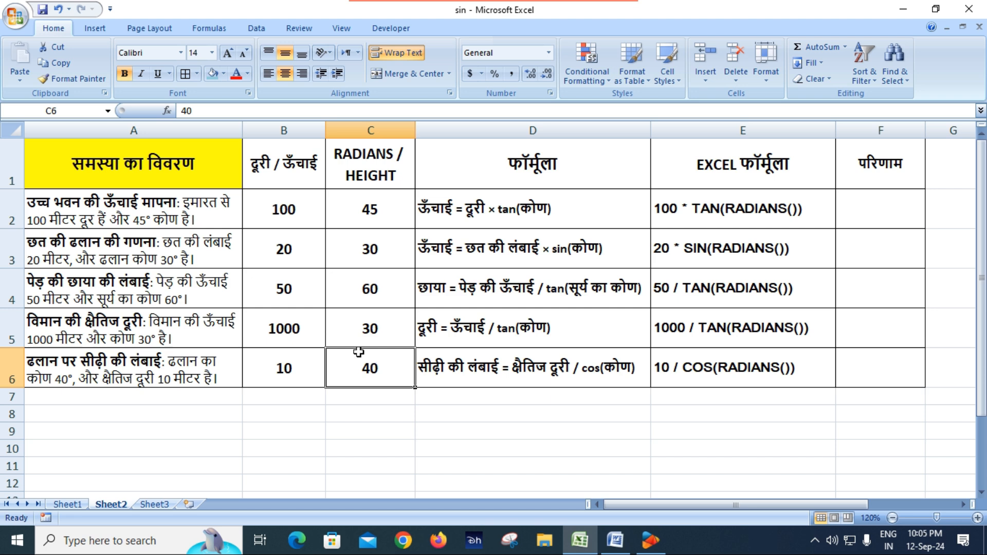
click(369, 209)
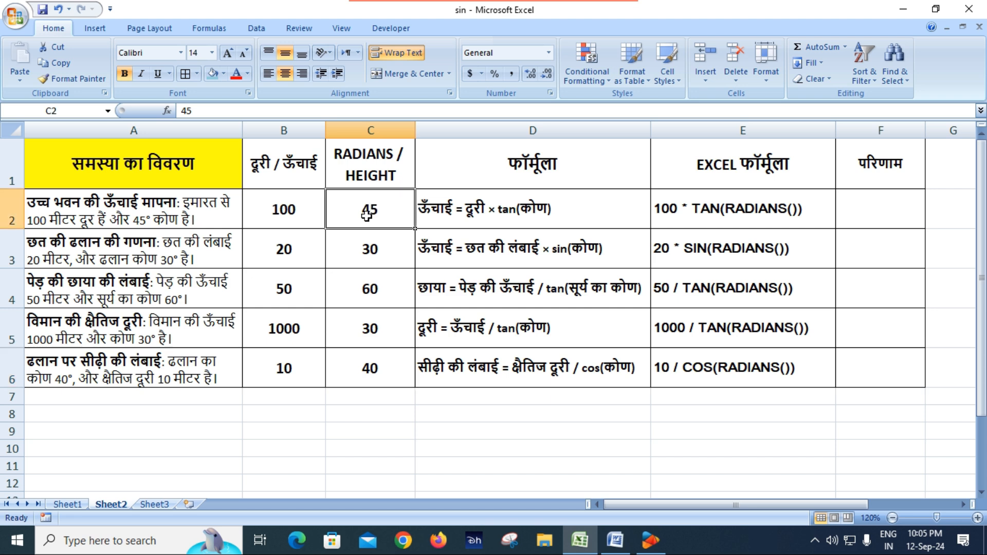
click(364, 255)
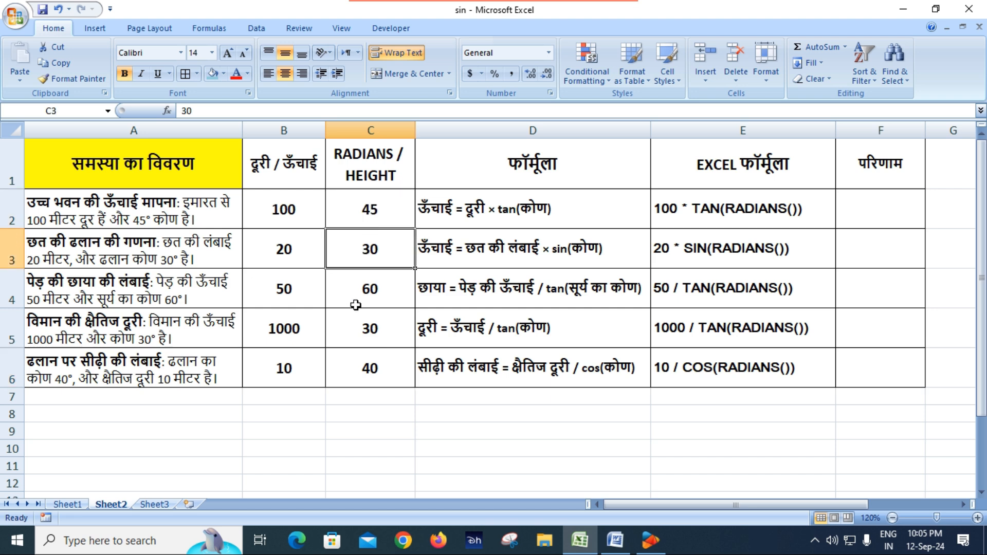
Step: Compare the first problem's written formula in D2 with its angle in C2 and the Excel formula text in E2
click(505, 178)
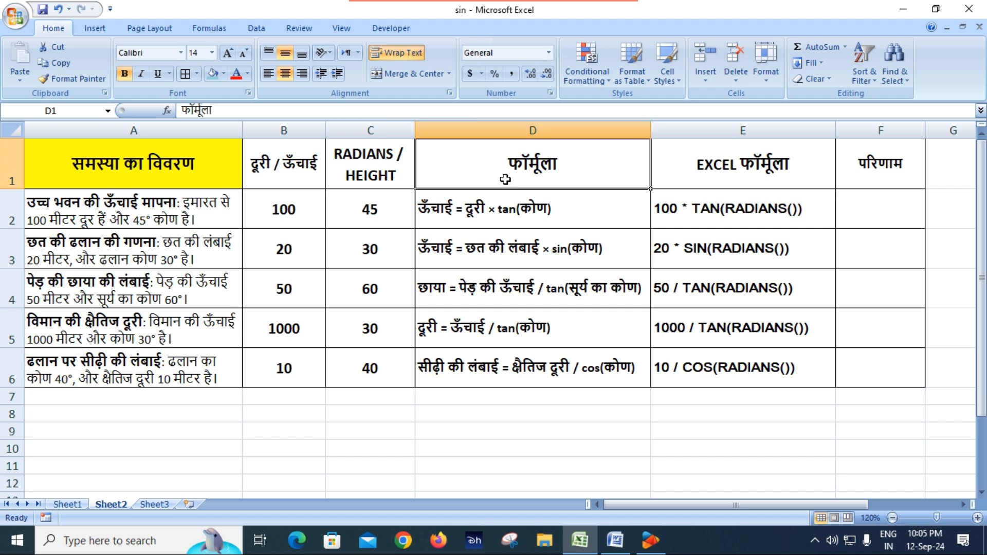
click(472, 220)
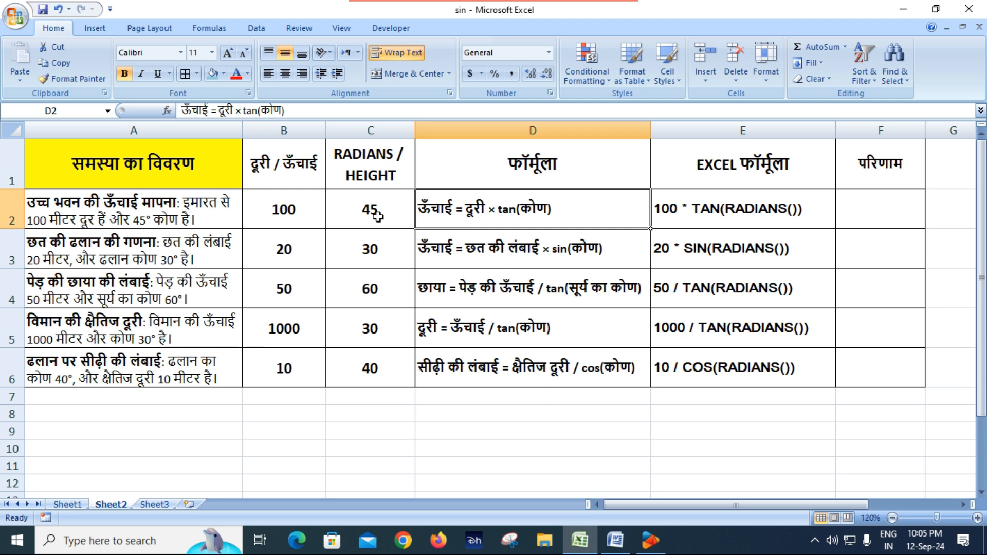
click(703, 218)
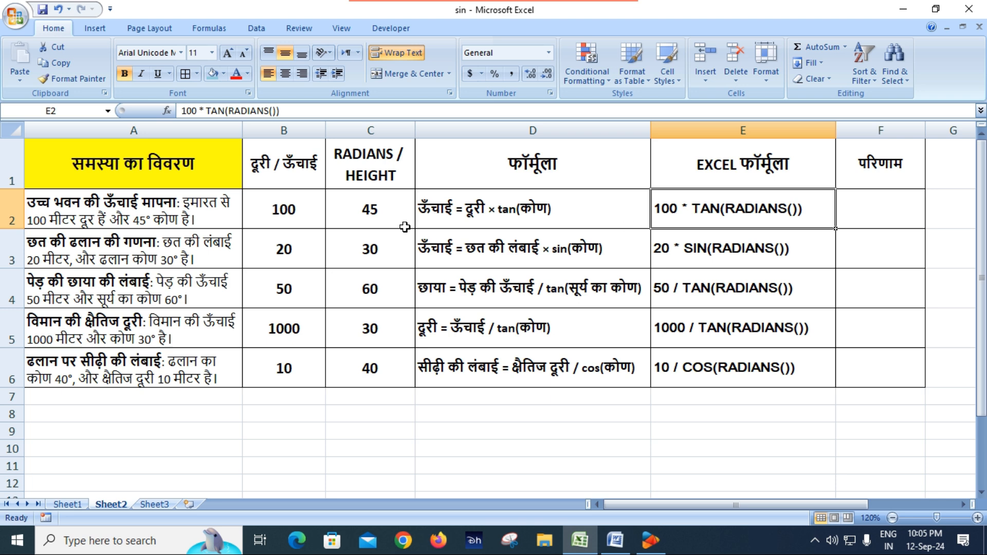
click(380, 215)
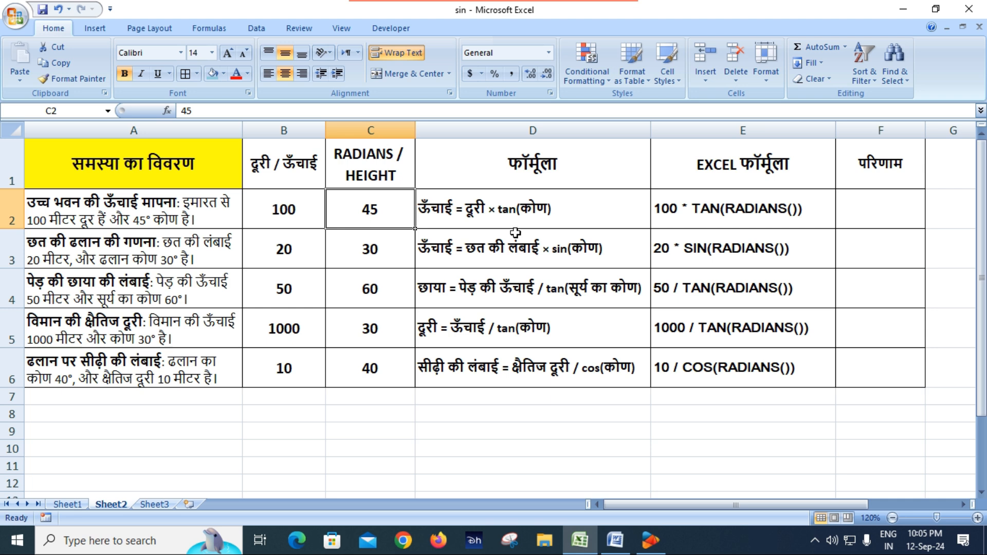
click(725, 215)
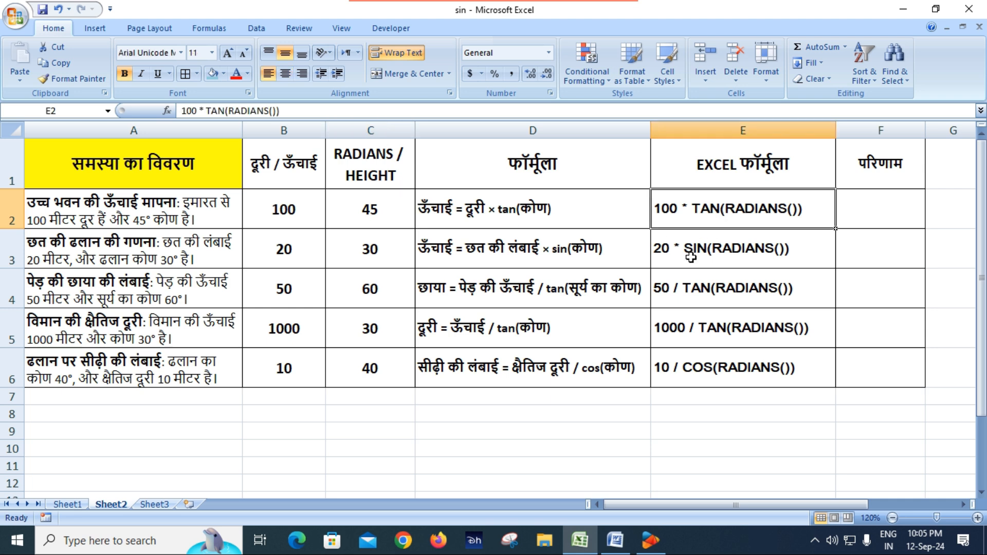
Step: Calculate the building height in F2 with the formula =B2*TAN(RADIANS(C2))
click(863, 213)
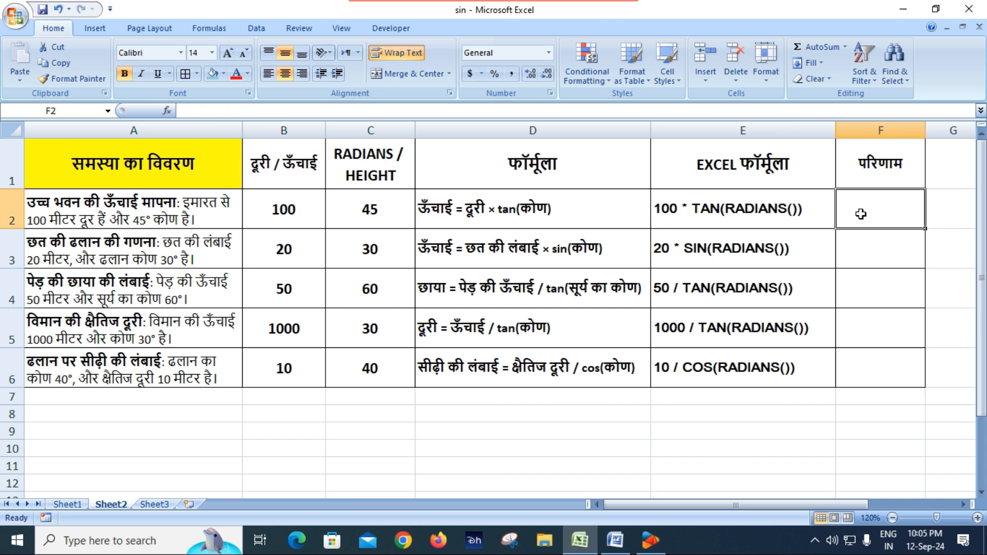
text(=)
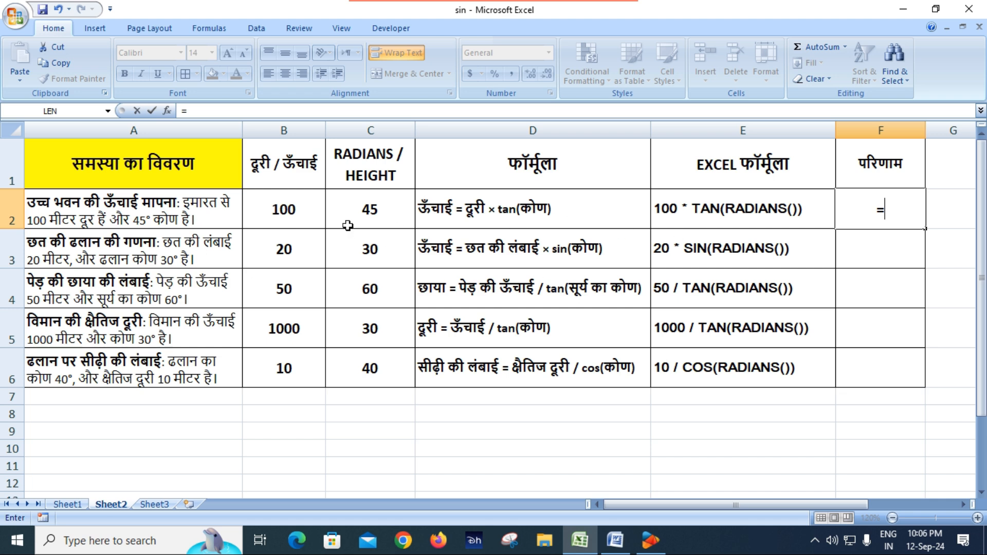
click(282, 211)
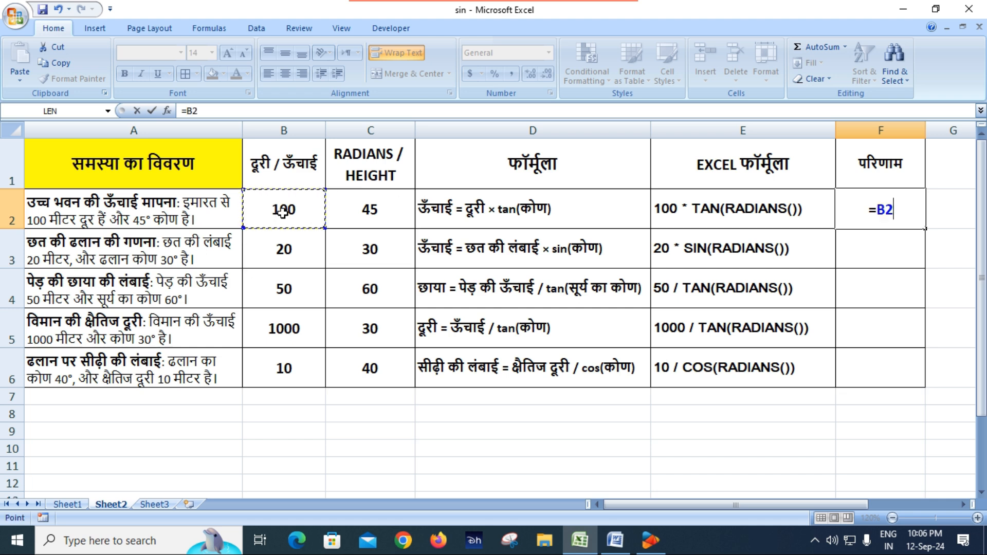
text(*)
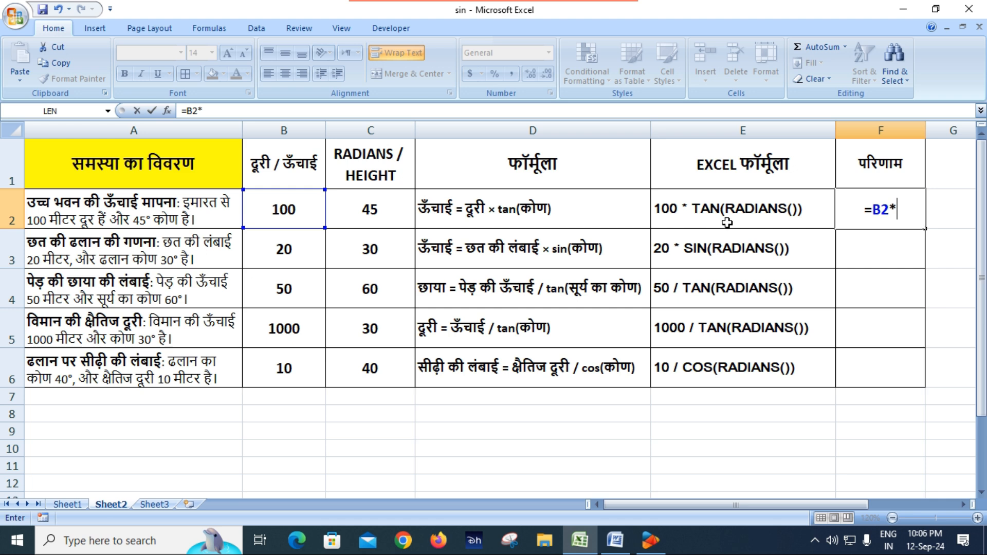
text(tan)
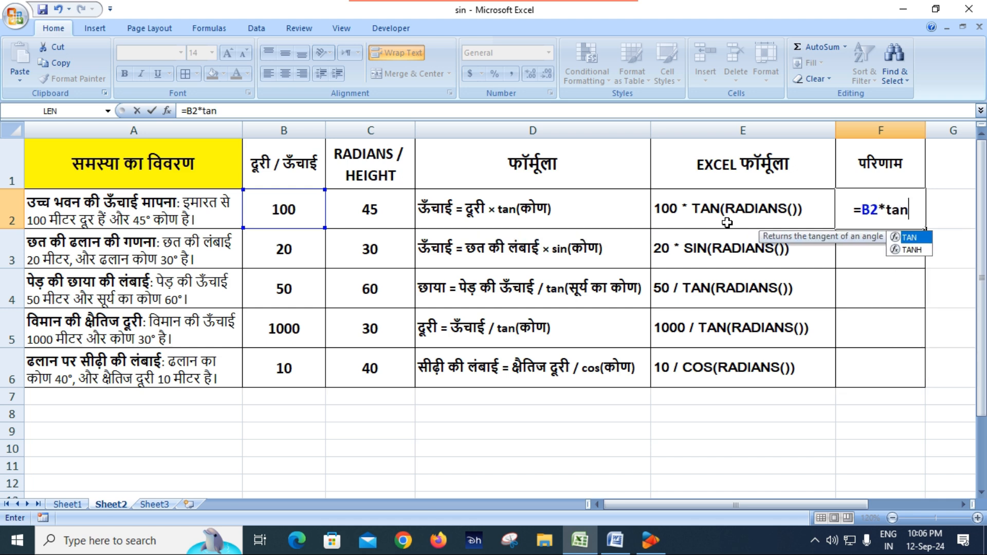
key(Tab)
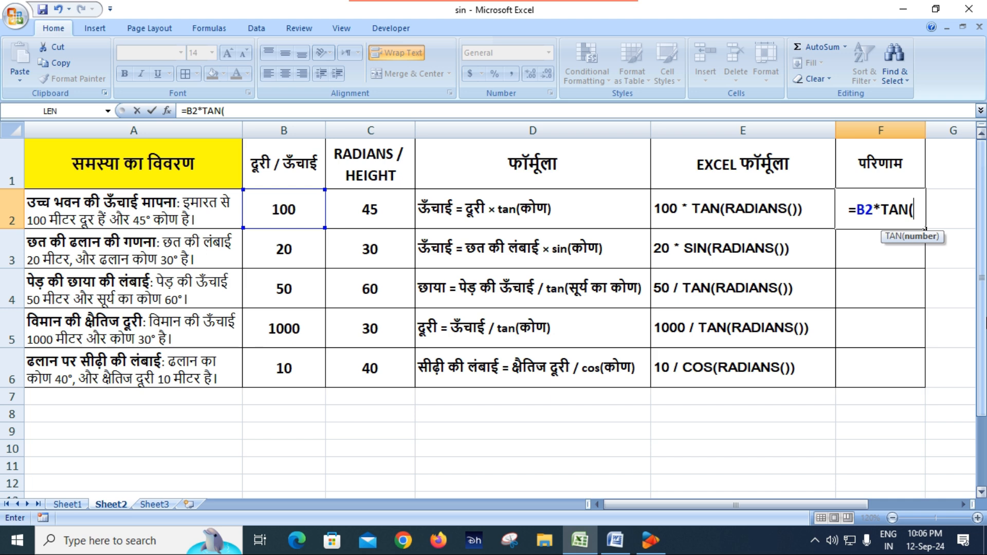
text(ra)
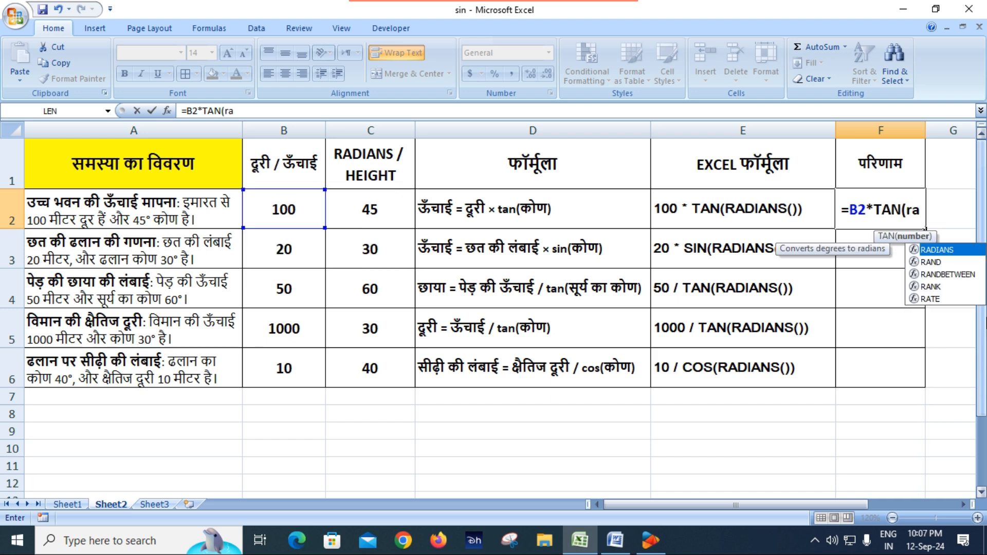
key(Tab)
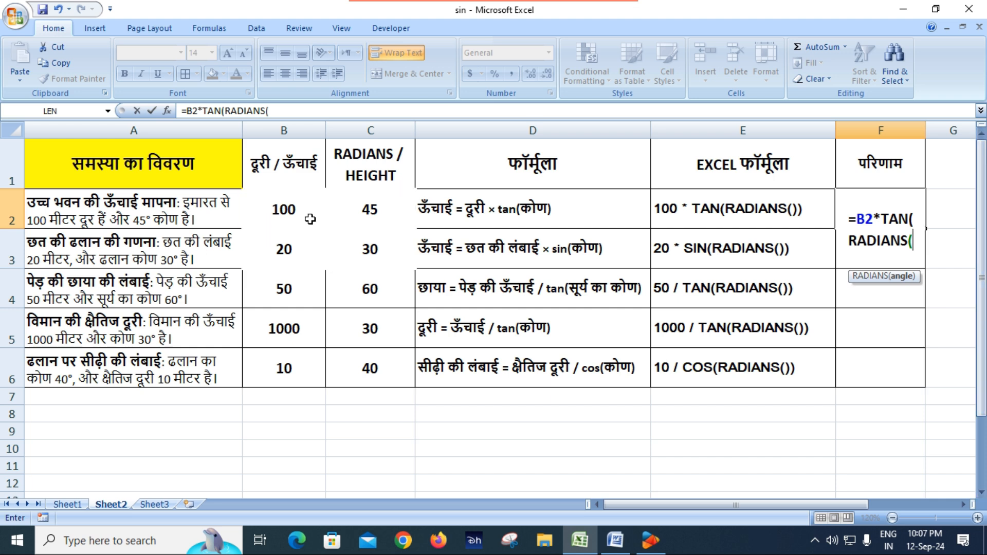
click(371, 209)
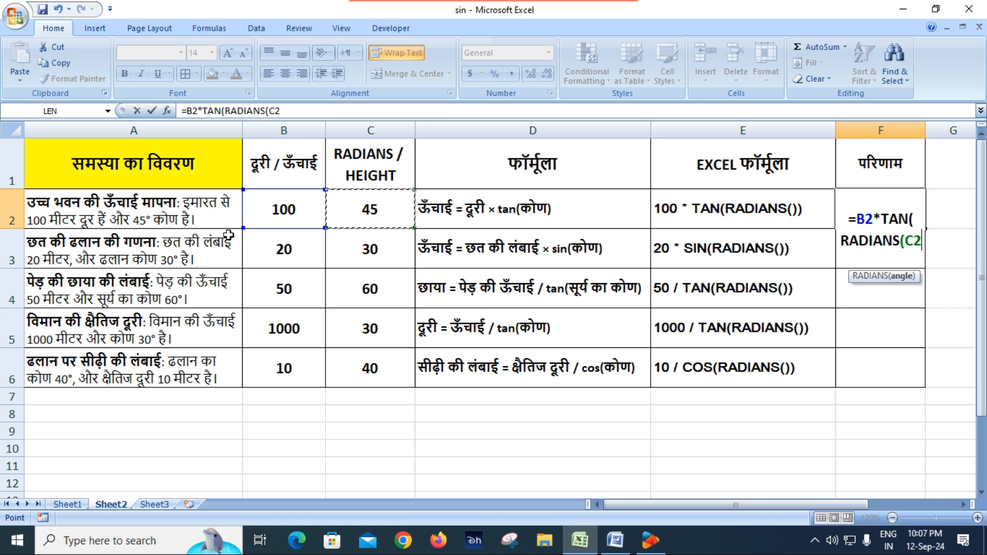
text()))
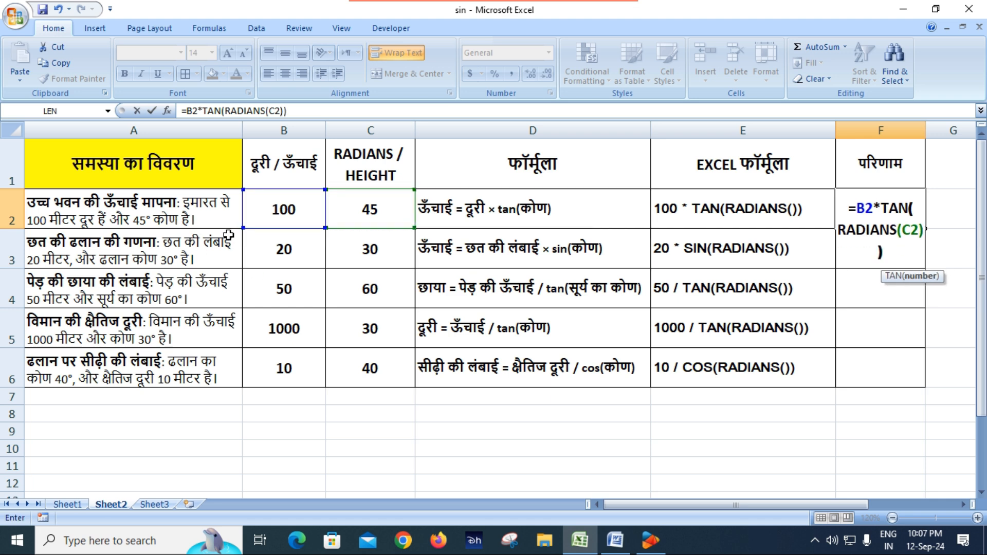
key(Return)
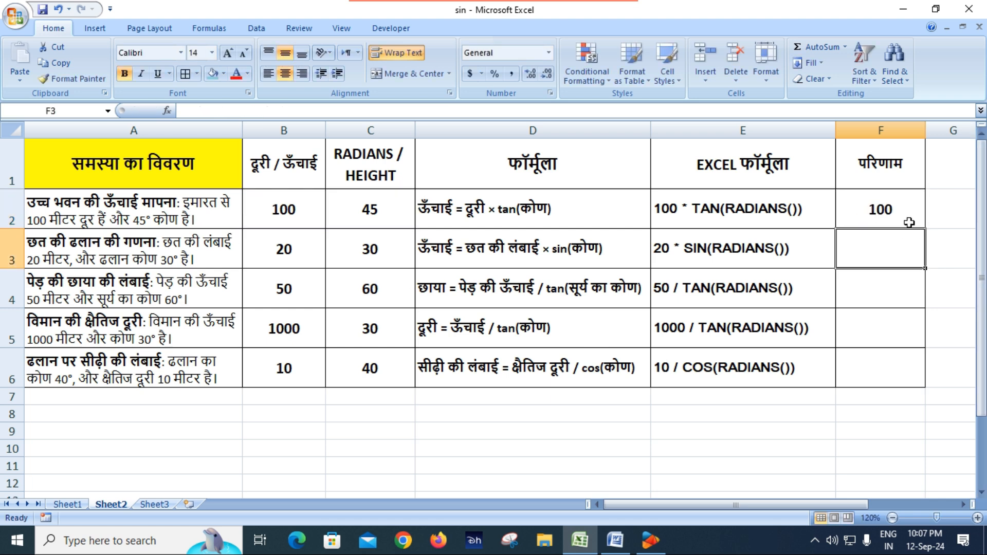
Step: Review the cell references in F2's formula and compare it with the written formula in D2
click(895, 212)
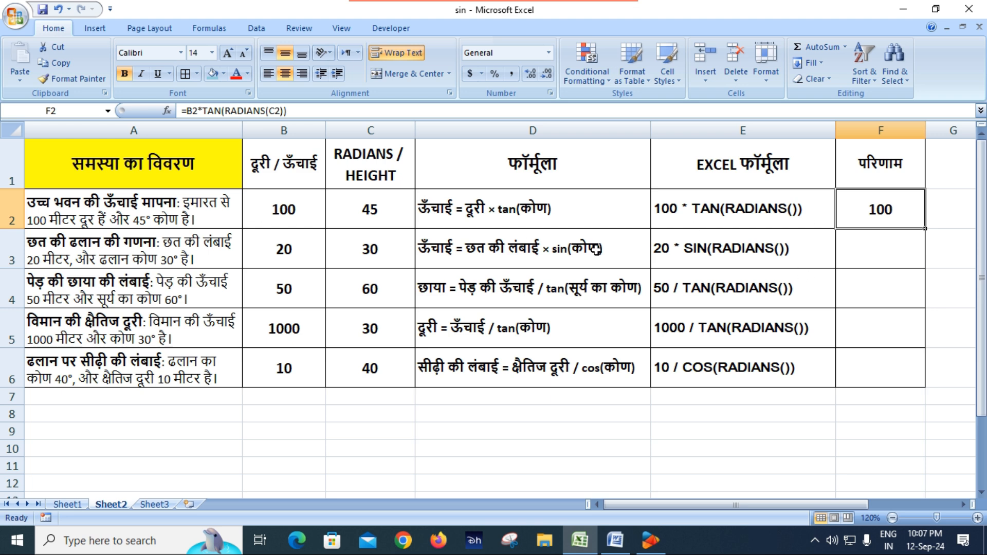
double_click(873, 211)
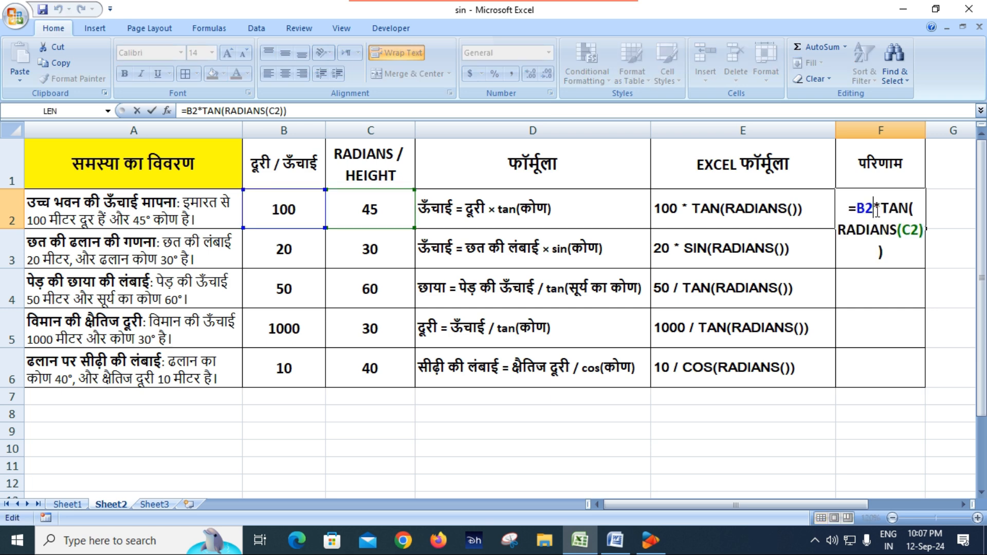
key(Return)
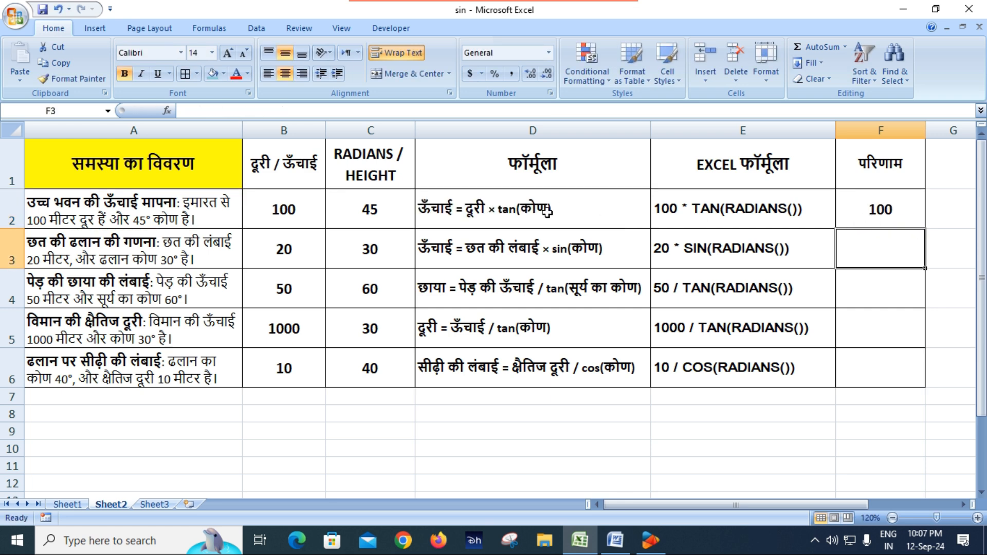
click(506, 211)
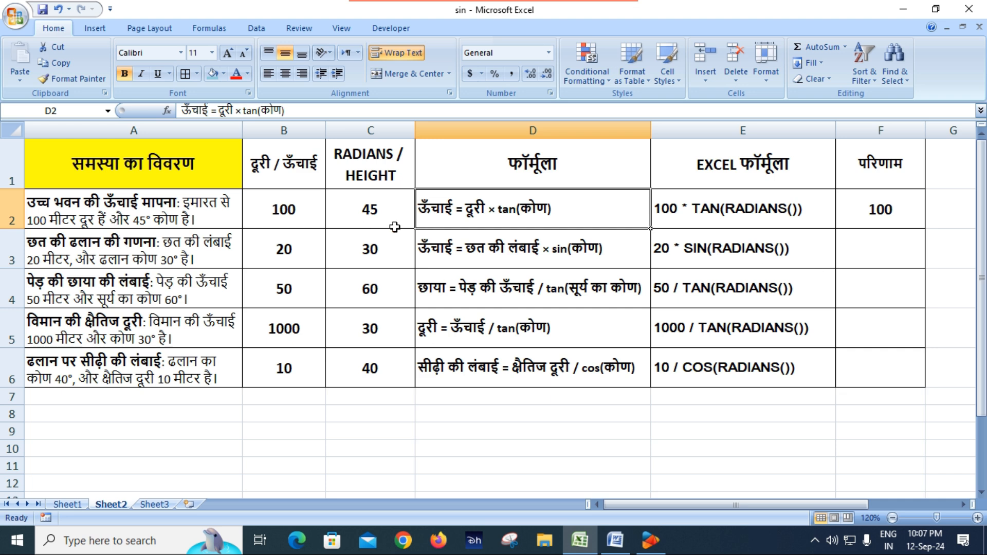
Step: Test the first problem with an angle of 65 in C2, and restore the angle to 45
click(371, 216)
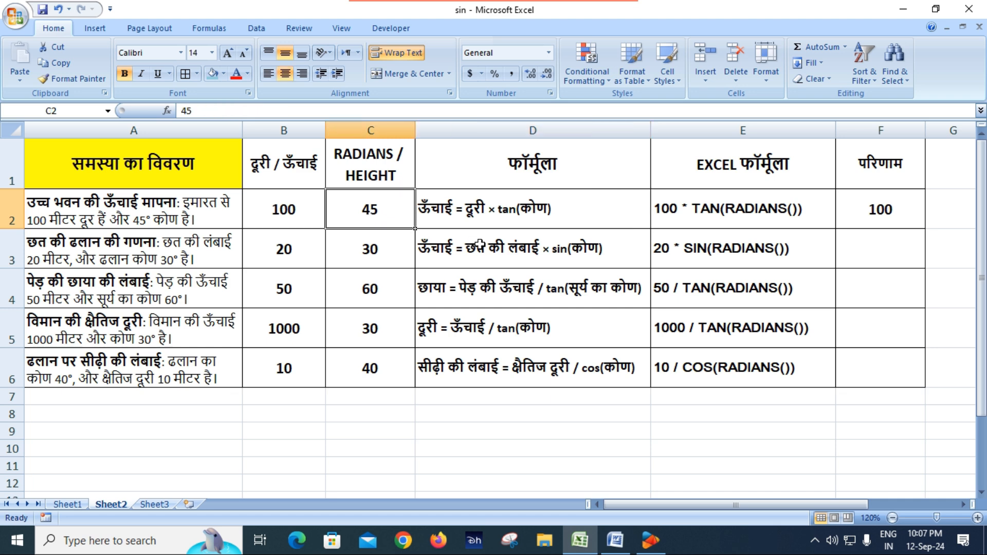
text(65)
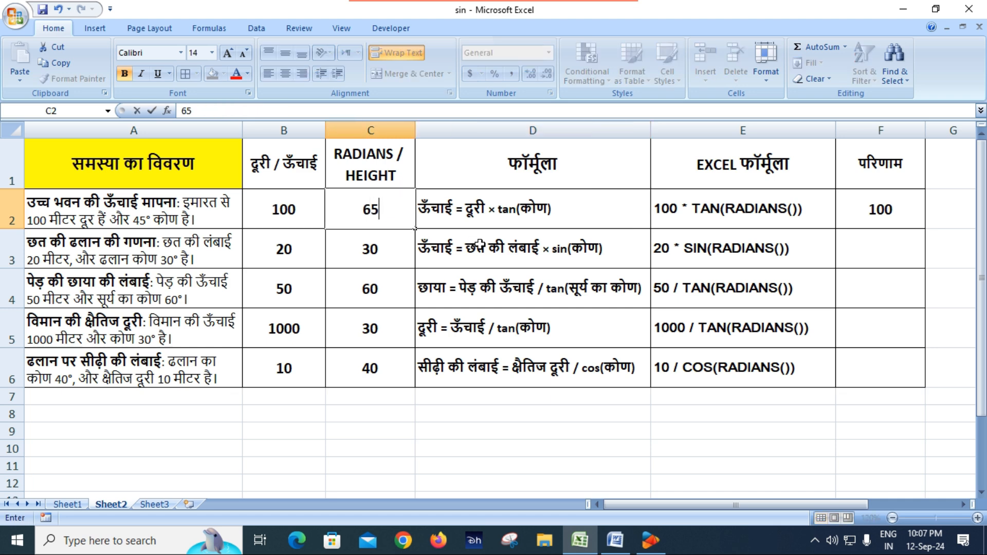
key(Return)
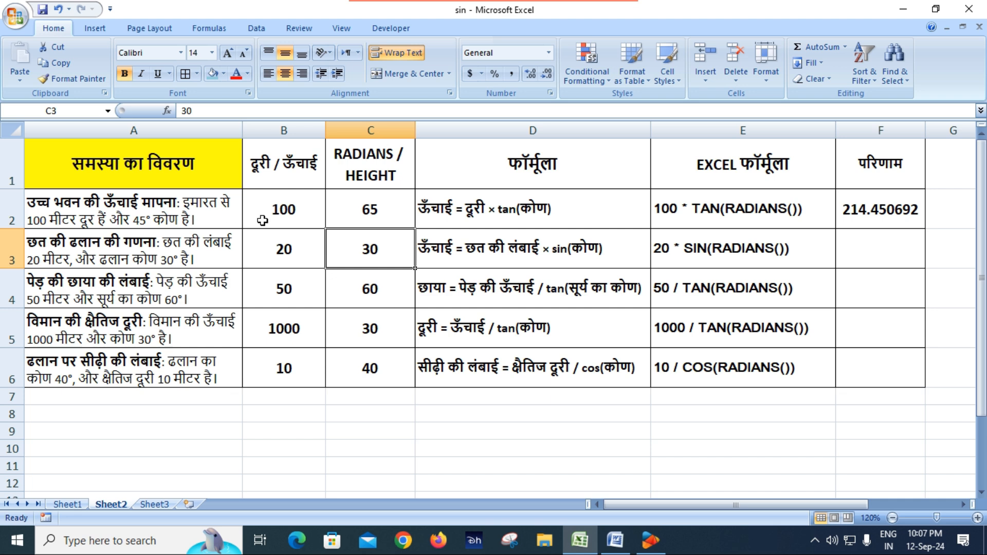
click(374, 216)
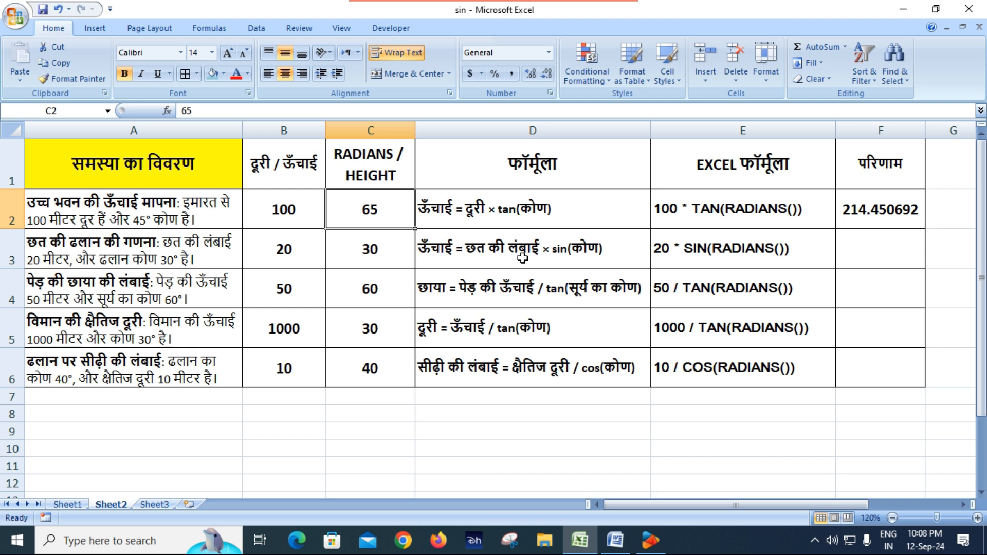
text(45)
key(Return)
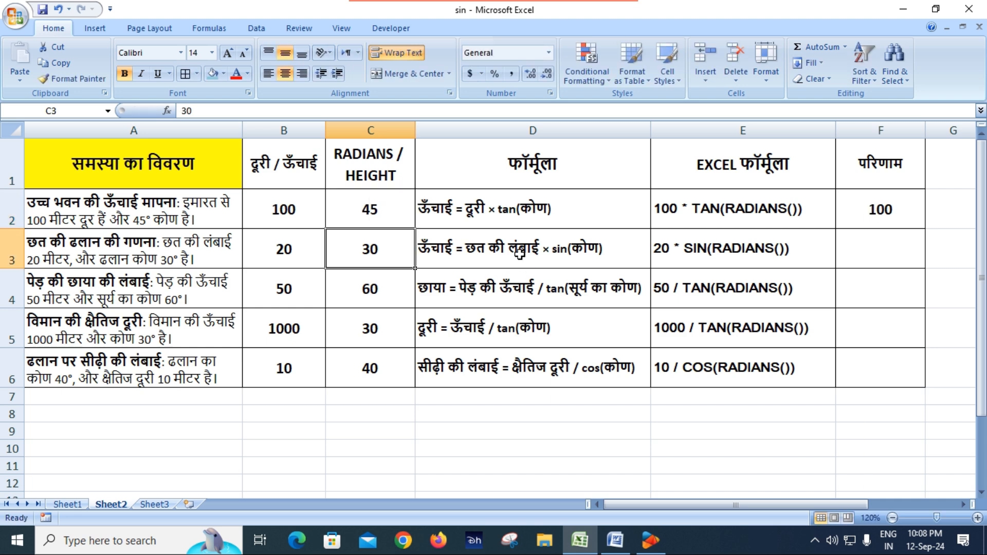
Step: Check the result formula in F2 and examine the roof slope problem's description, length, angle and written formula in A3 to D3
click(885, 213)
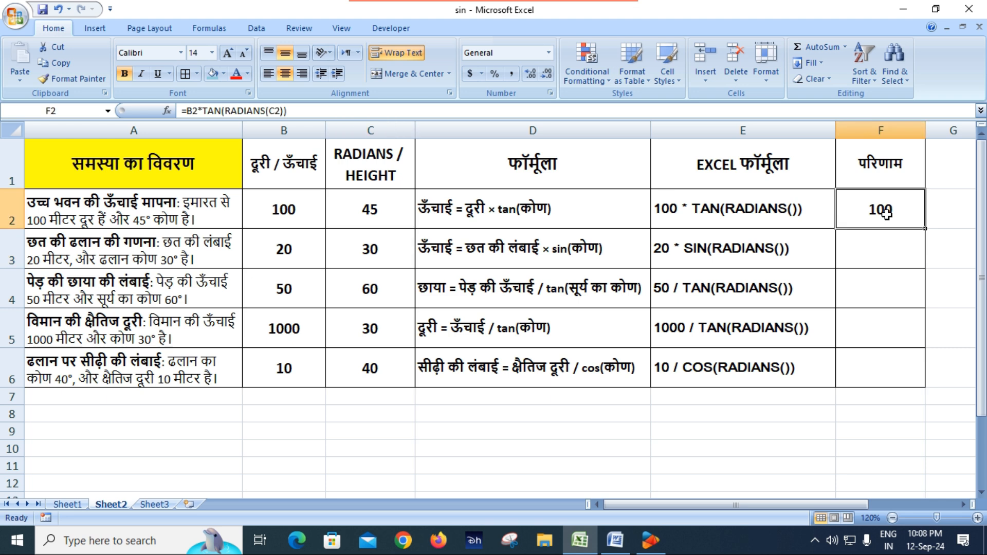
click(882, 125)
click(877, 257)
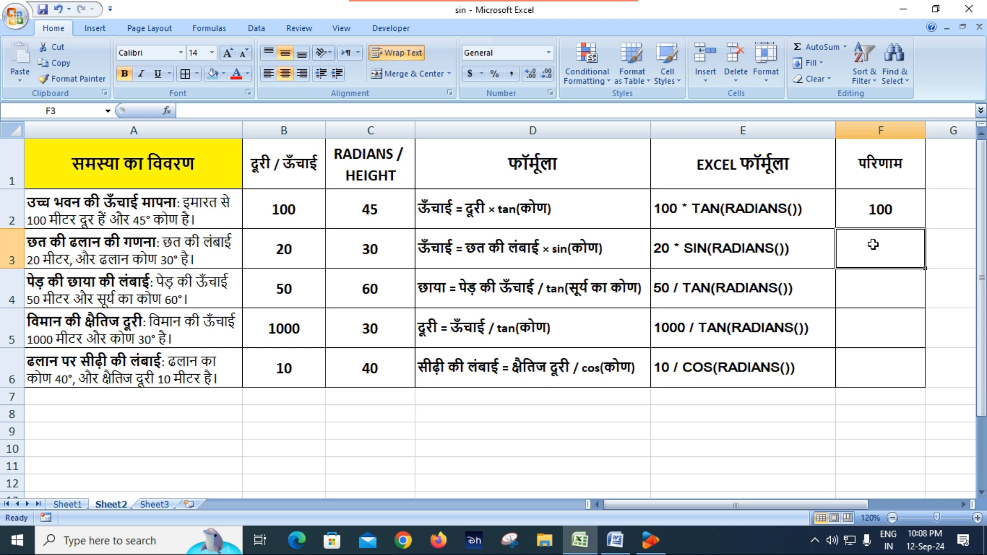
click(143, 260)
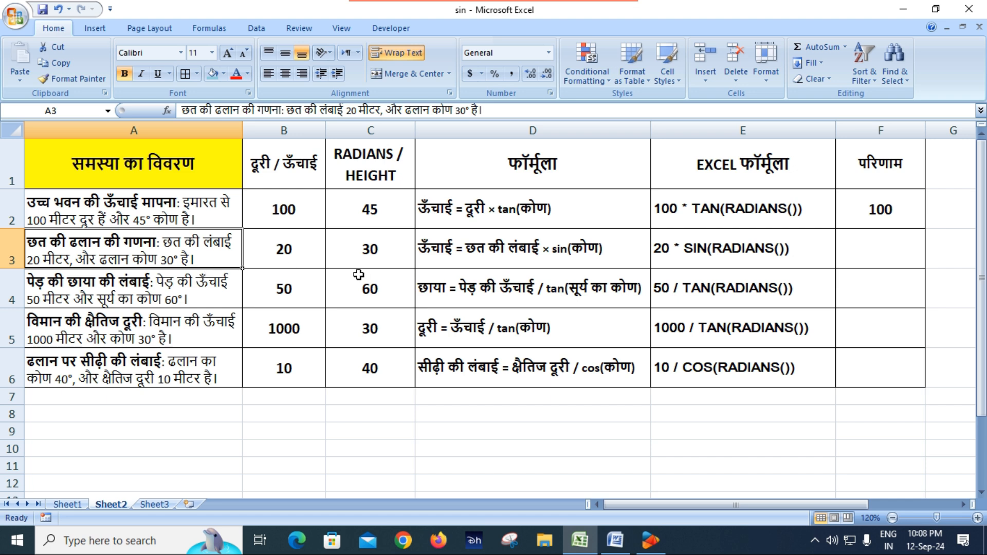
click(297, 252)
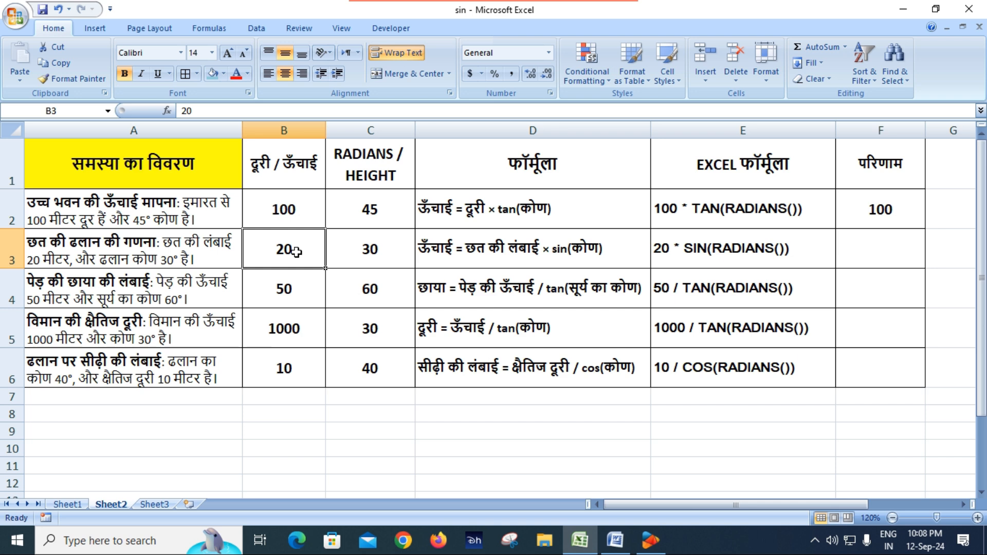
click(362, 254)
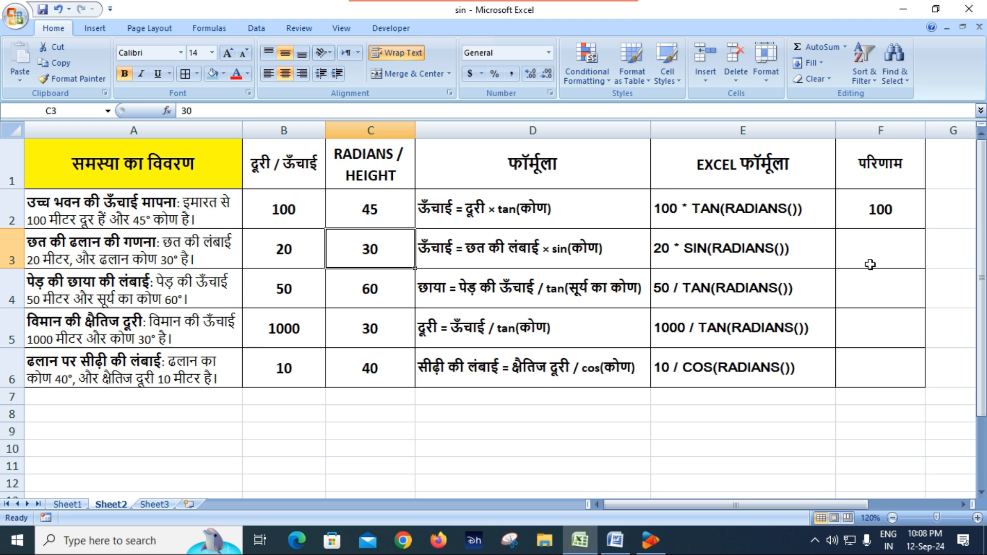
click(553, 249)
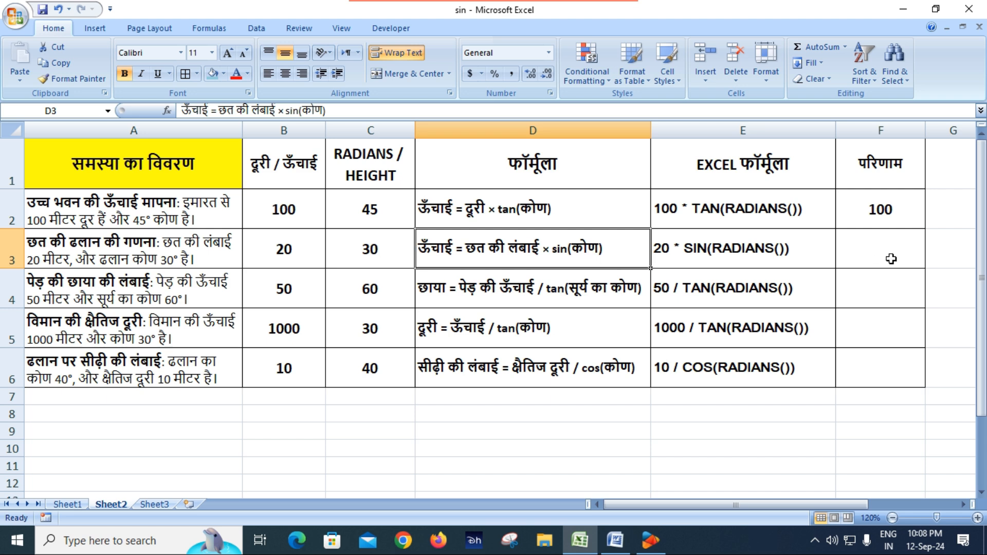
Step: Calculate the roof height in F3 with the formula =B3*SIN(RADIANS(C3)) and check the entered formula
click(875, 247)
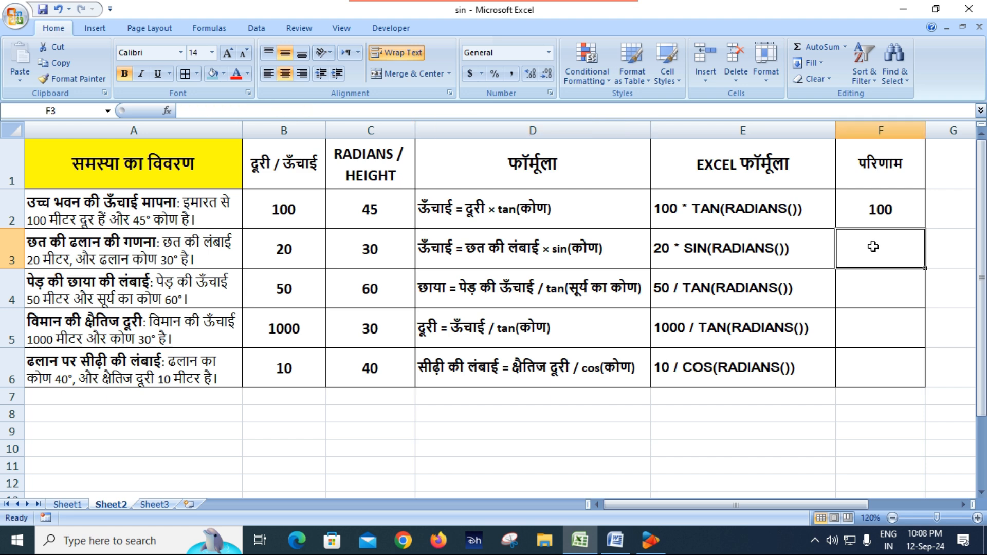
text(=)
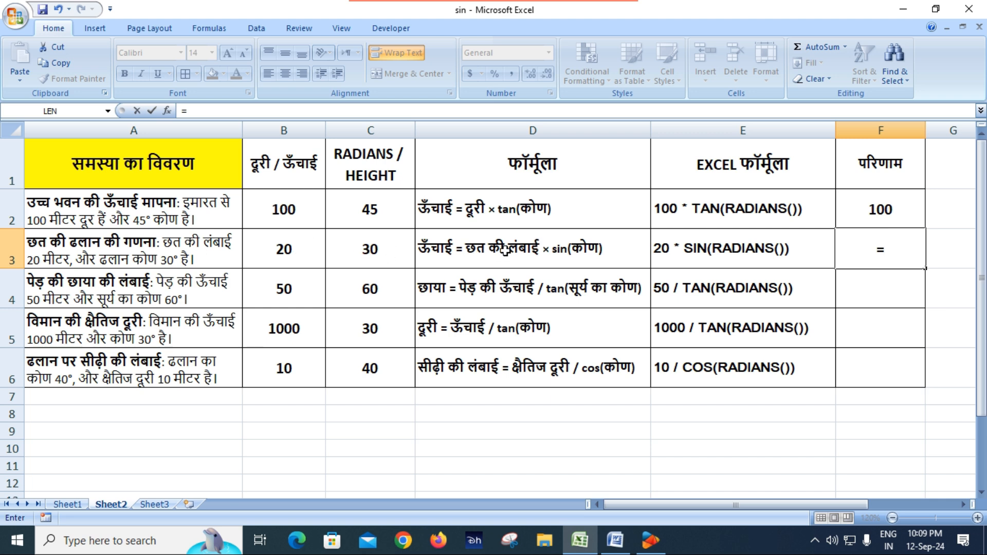
click(292, 250)
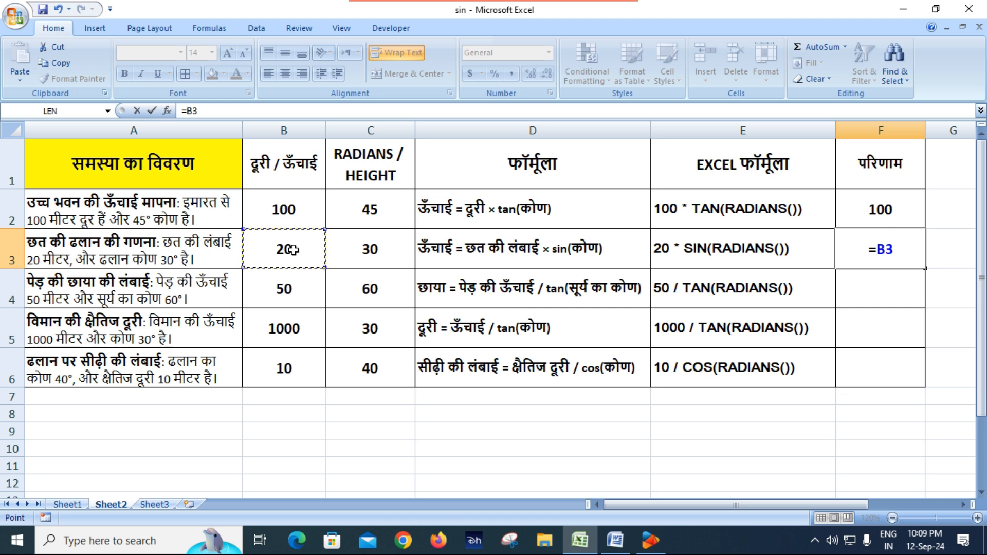
text(*)
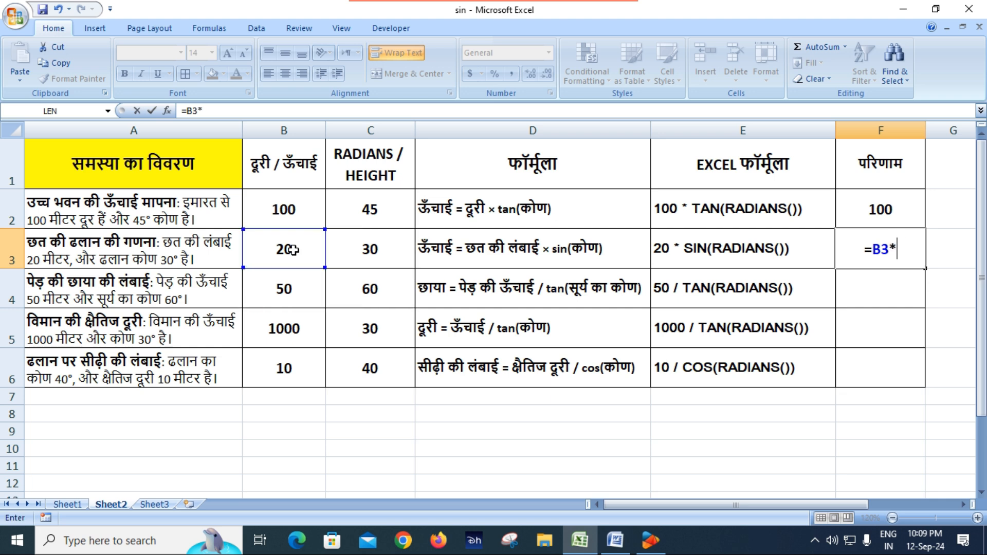
text(sin()
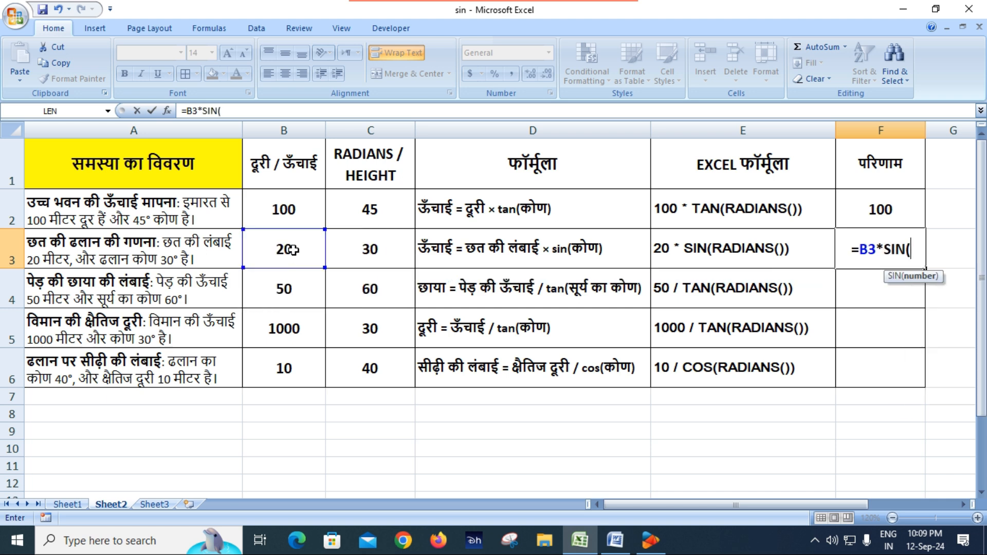
text(rad)
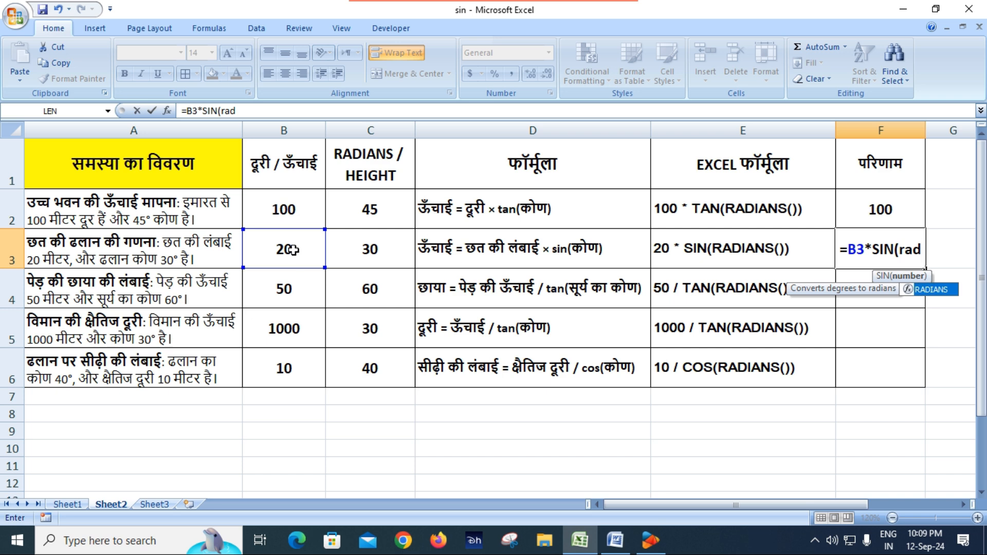
key(Tab)
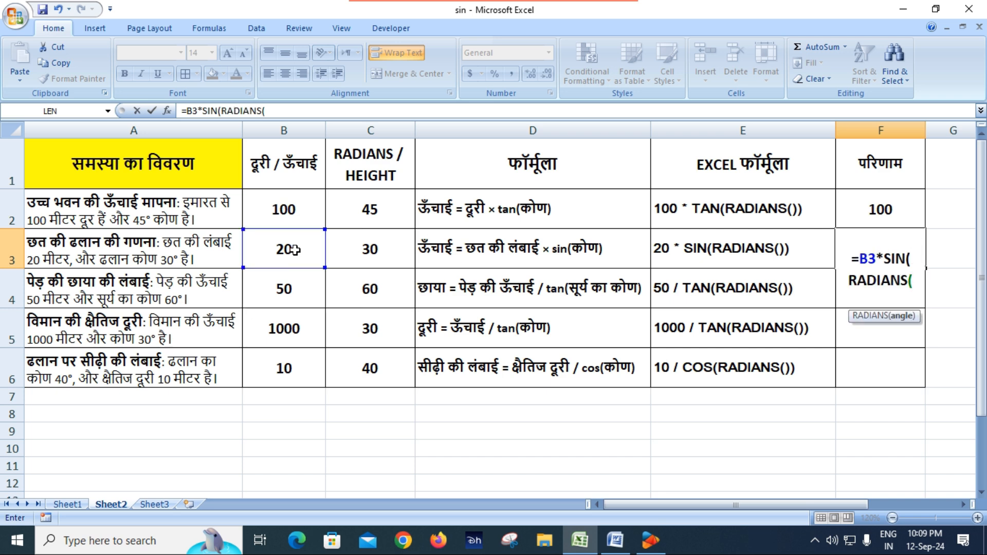
click(370, 249)
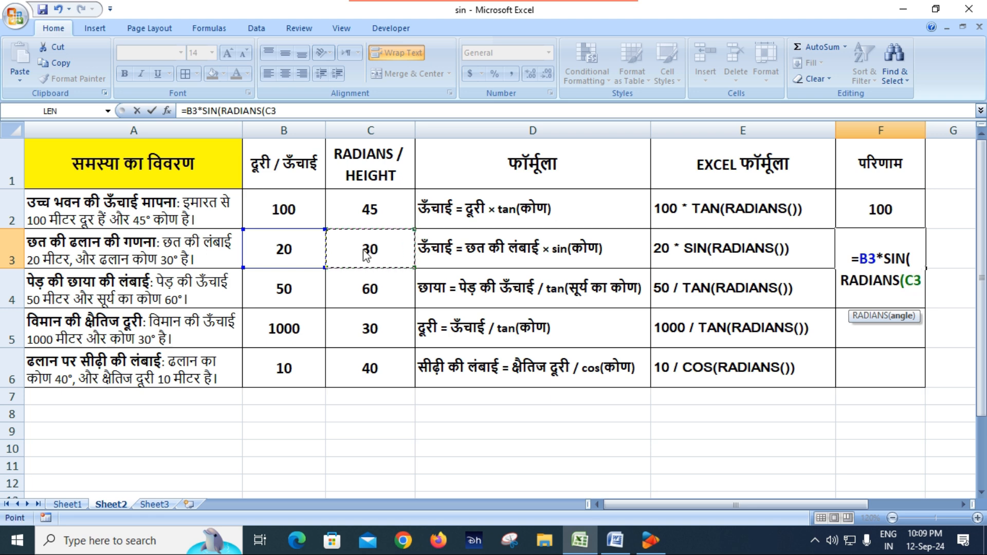
text()))
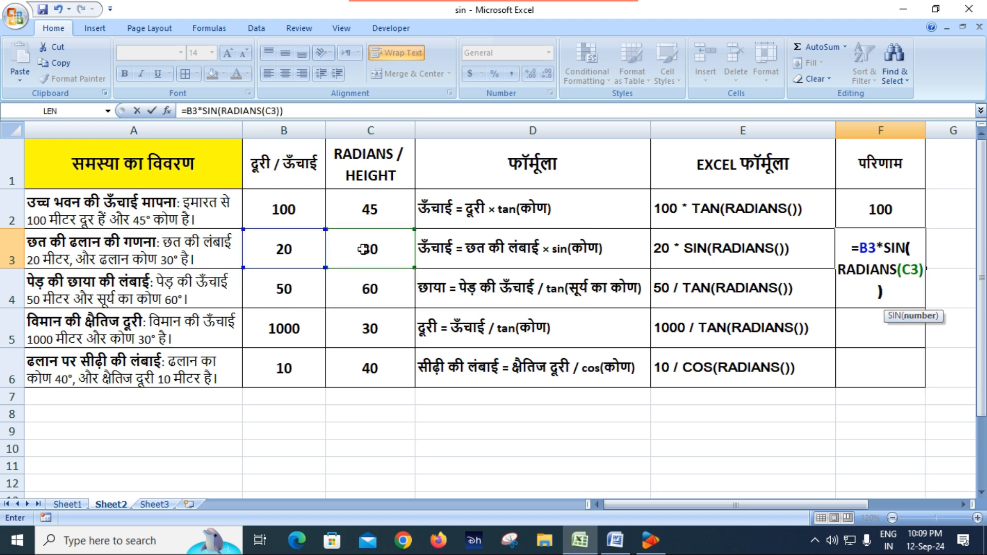
key(Return)
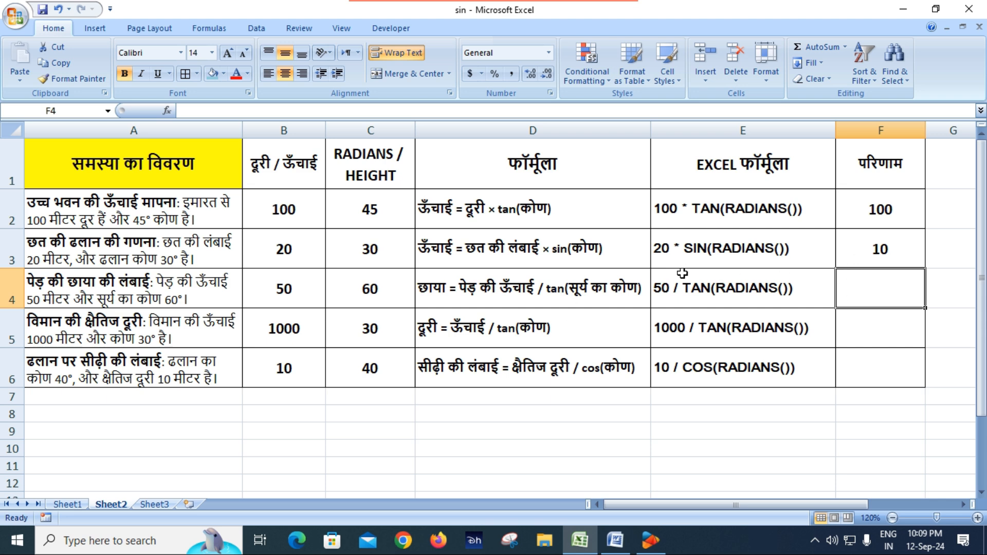
click(894, 249)
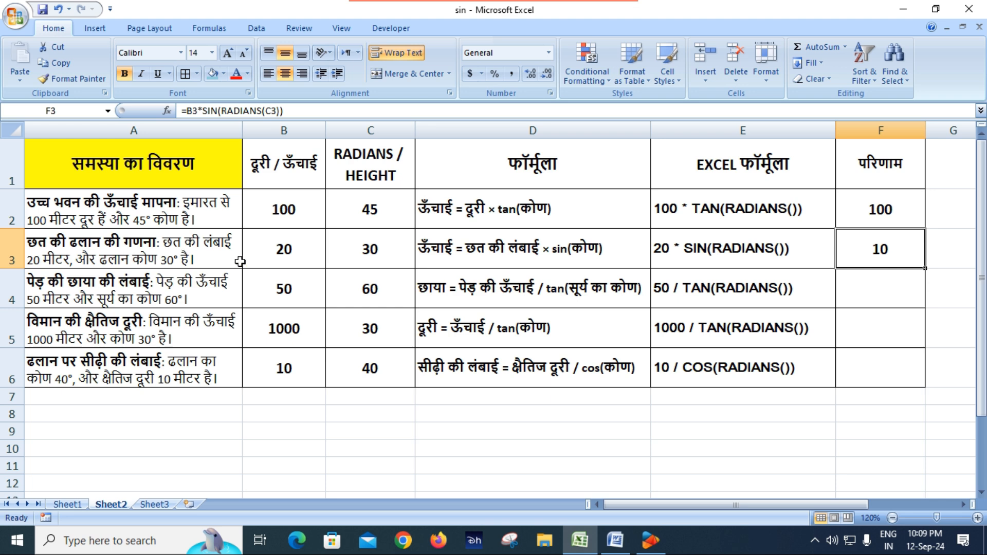
Step: Calculate the tree's shadow length in F4 with the formula =B4/TAN(RADIANS(C4)), following the written formula in D4
click(880, 297)
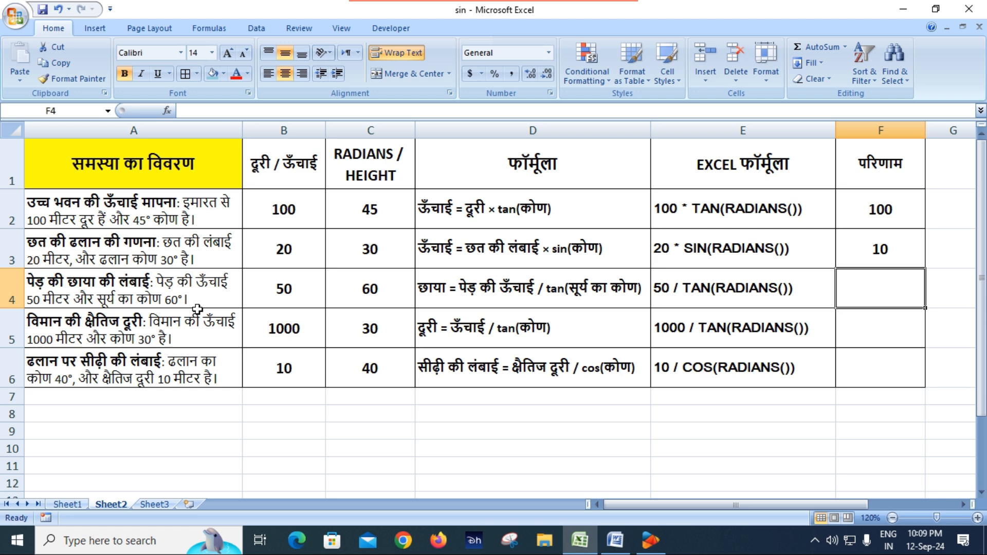
click(291, 291)
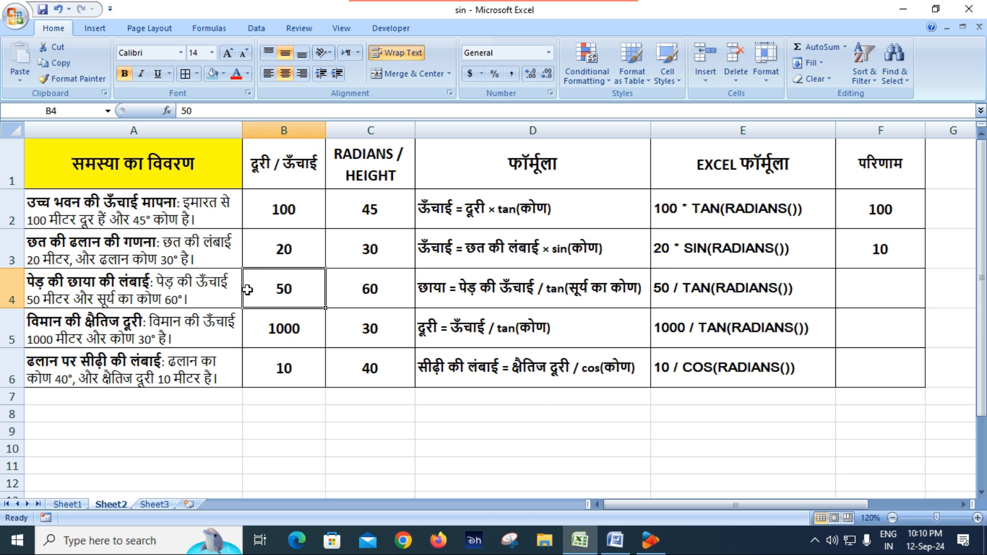
click(377, 297)
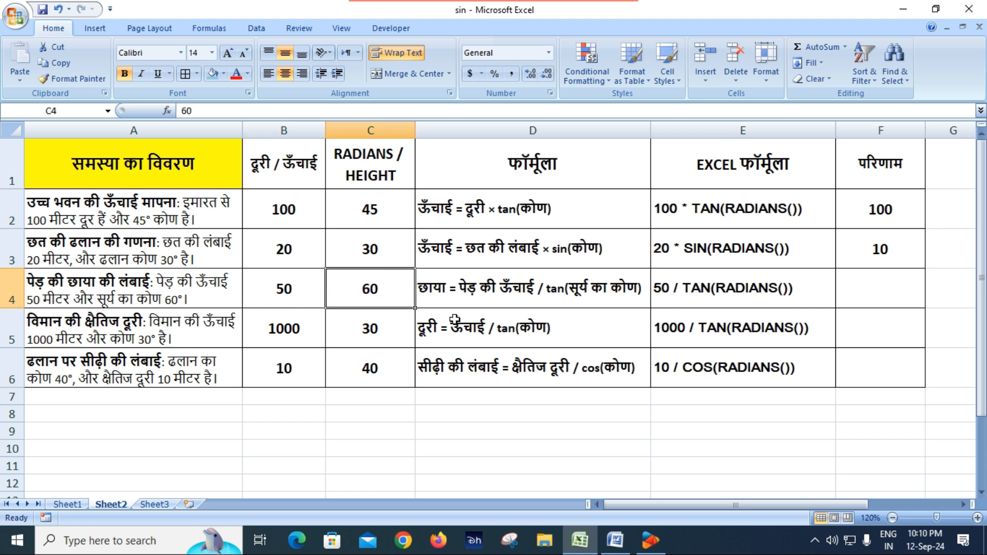
click(873, 292)
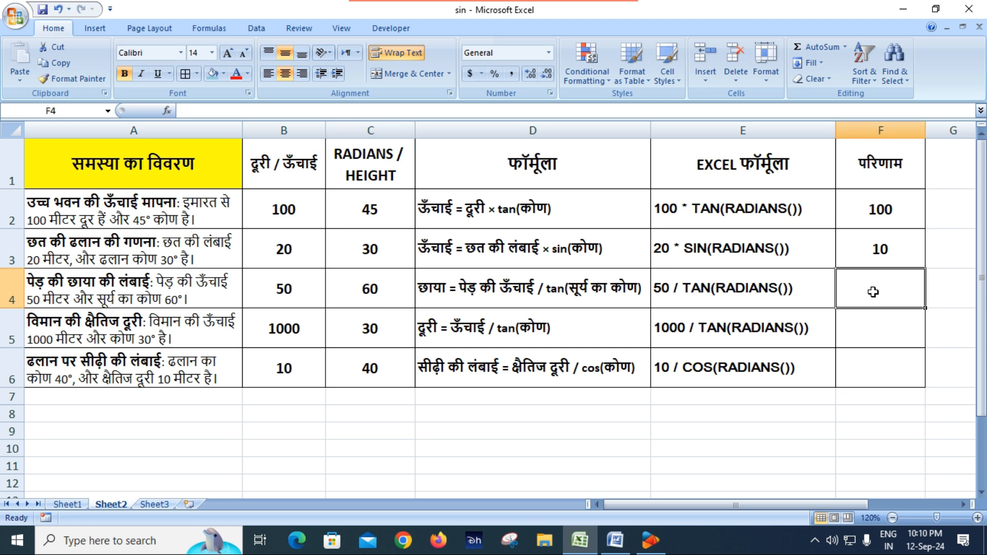
click(456, 292)
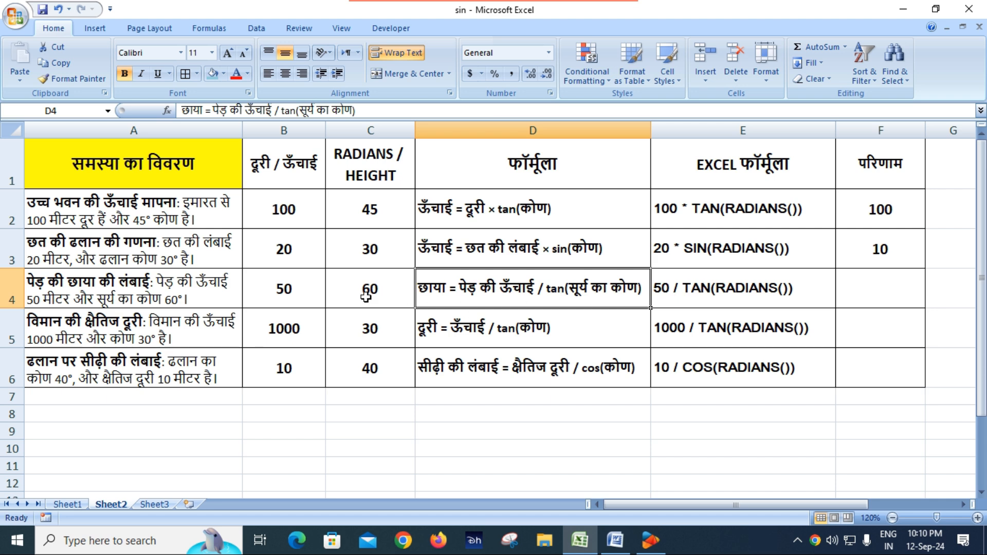
click(844, 287)
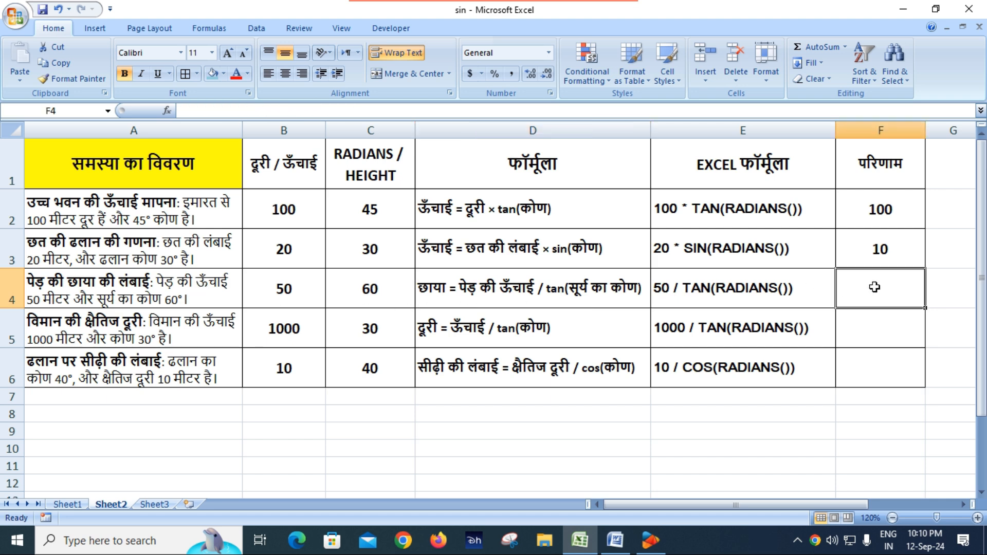
text(=)
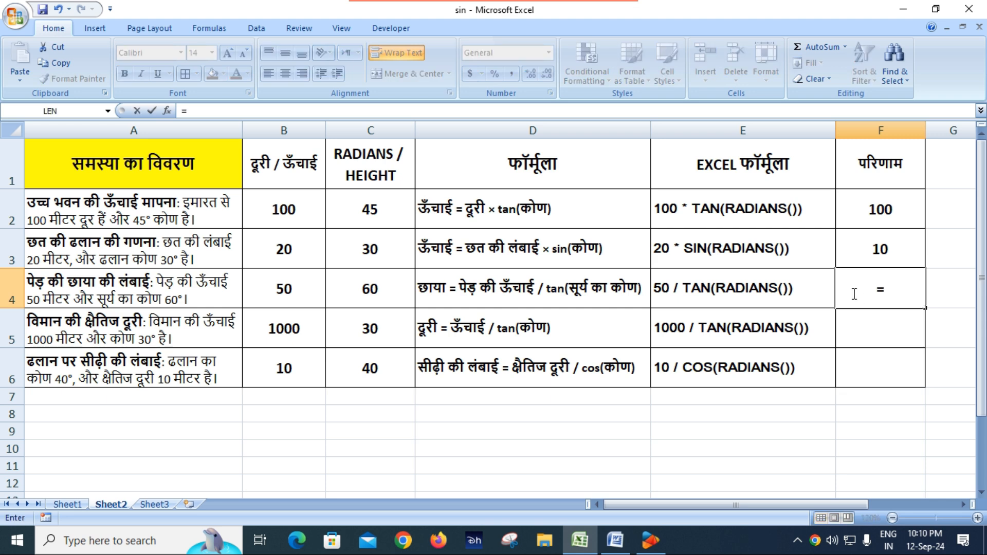
click(285, 290)
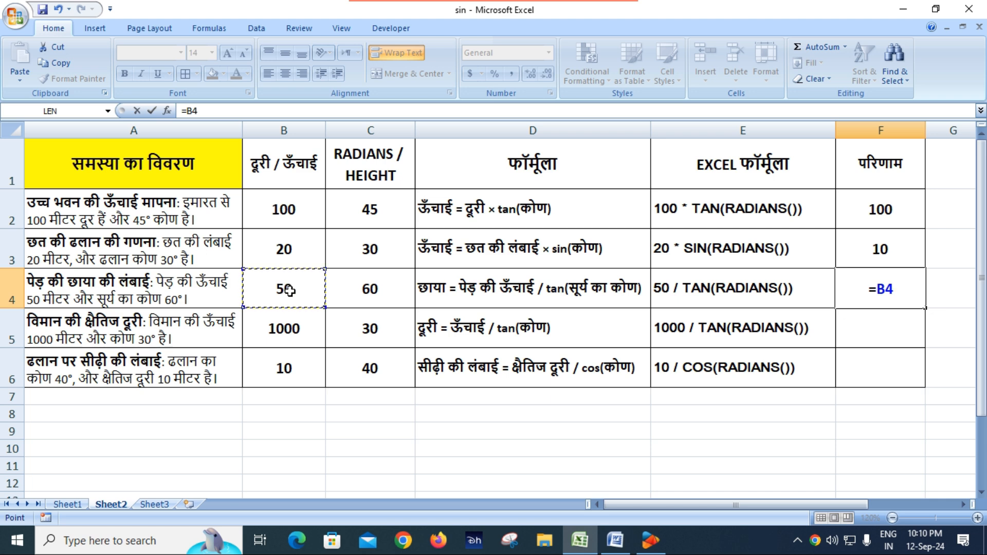
text(/tan)
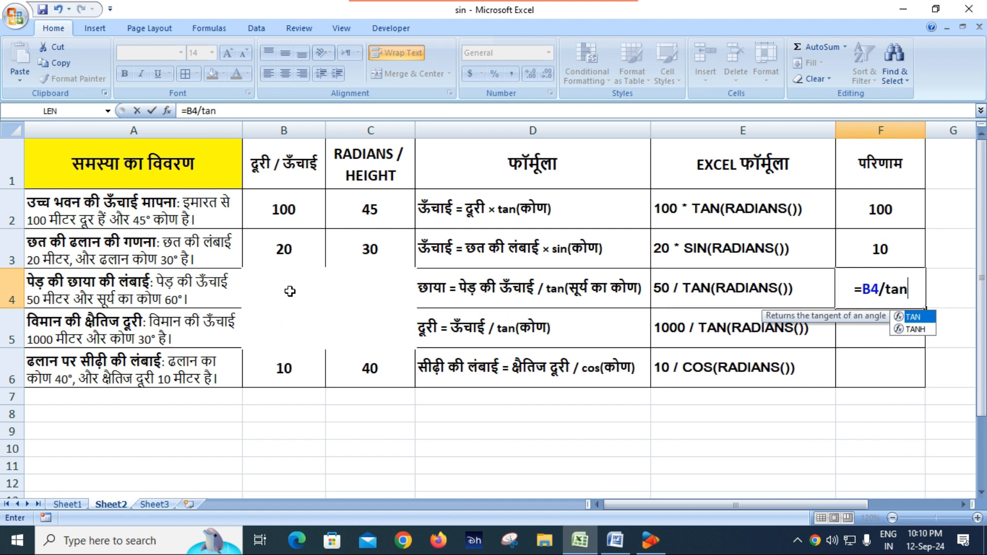
key(Tab)
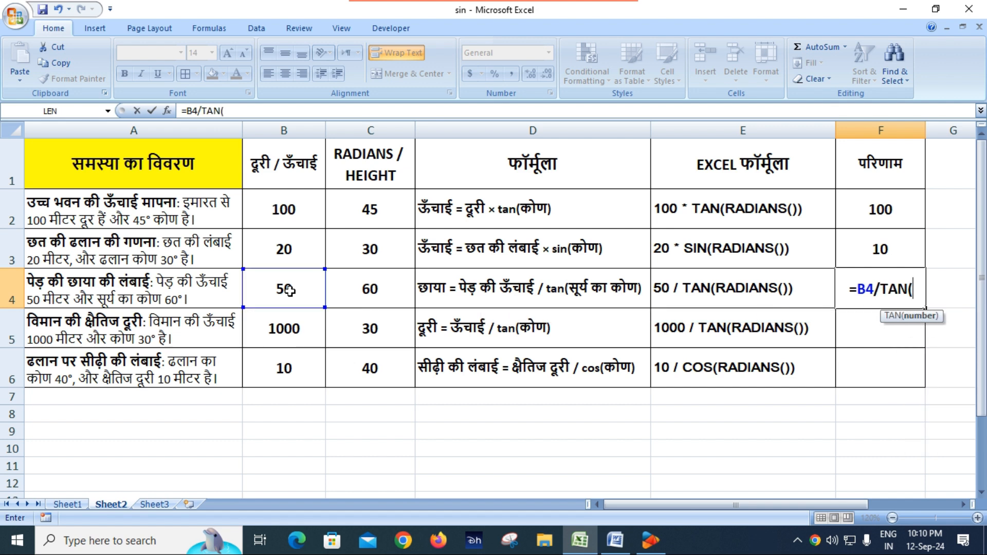
text(ra)
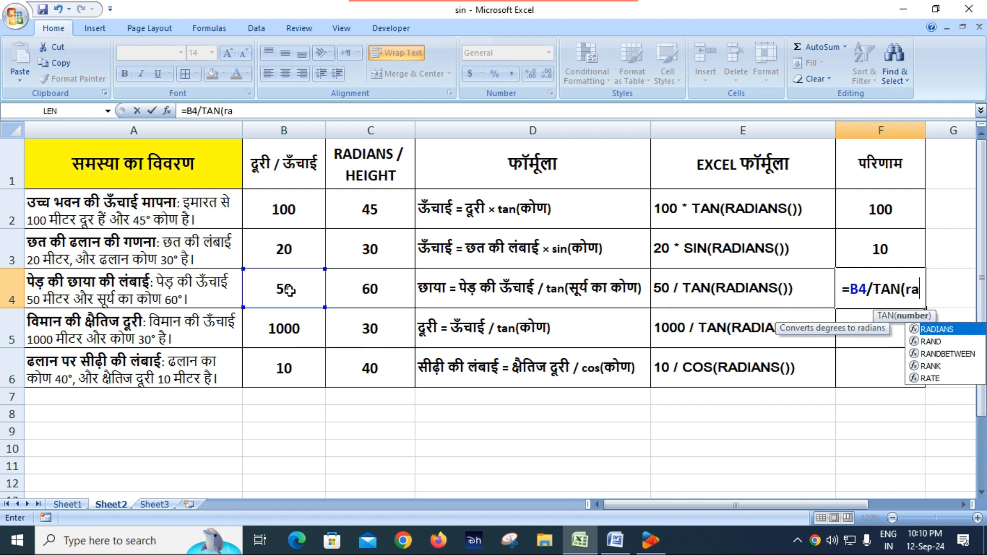
key(Tab)
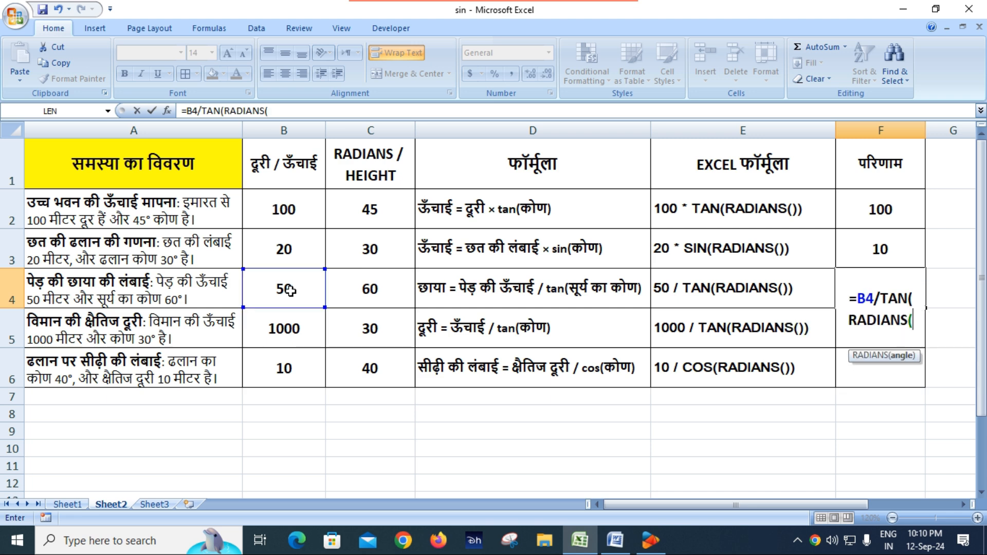
click(371, 289)
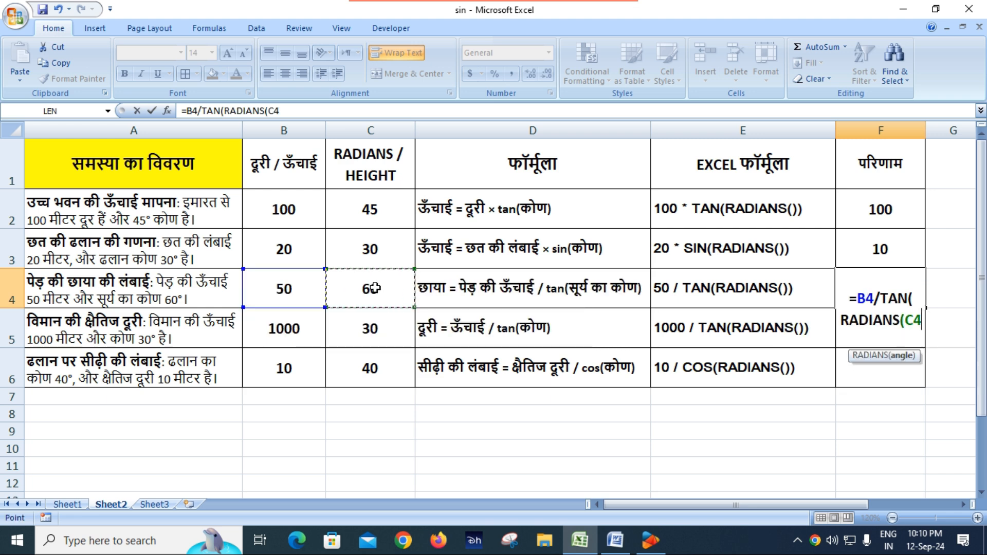
text()))
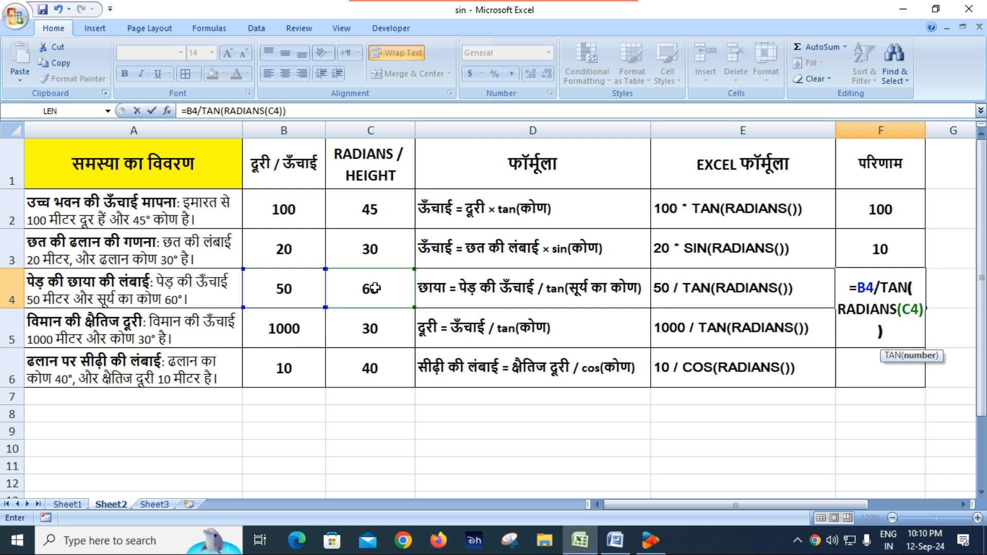
key(Return)
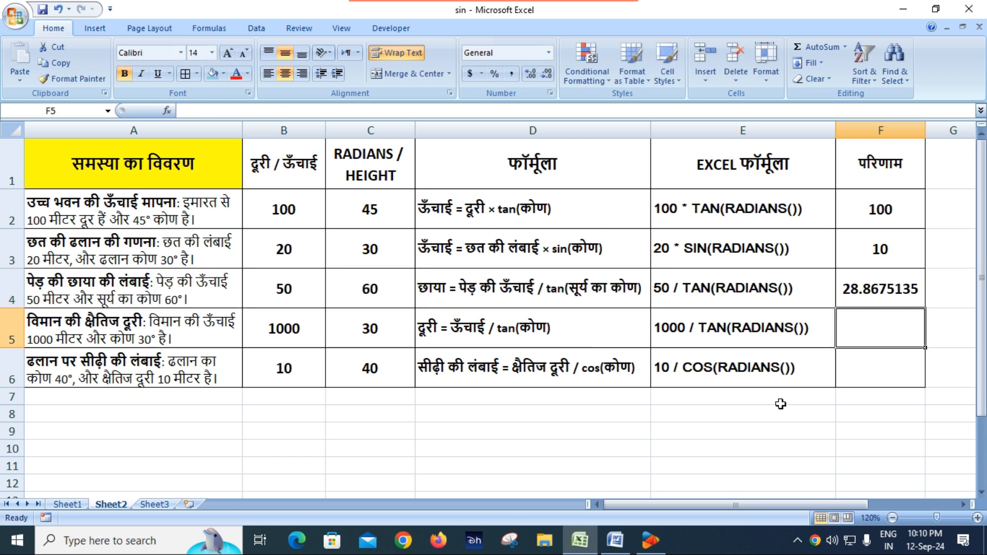
Step: Reduce the tree shadow result in F4 to two decimal places
click(880, 290)
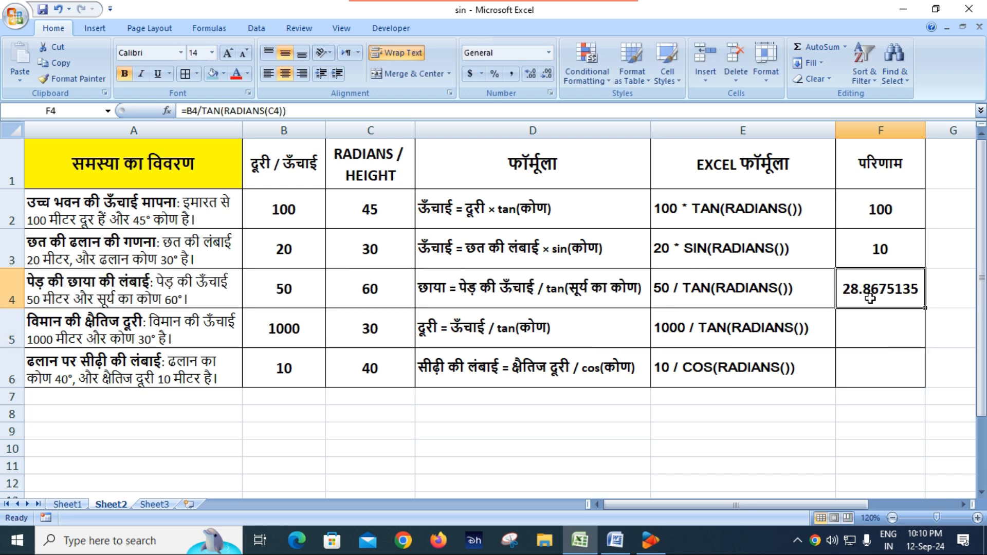
click(547, 77)
click(547, 76)
click(547, 75)
click(548, 75)
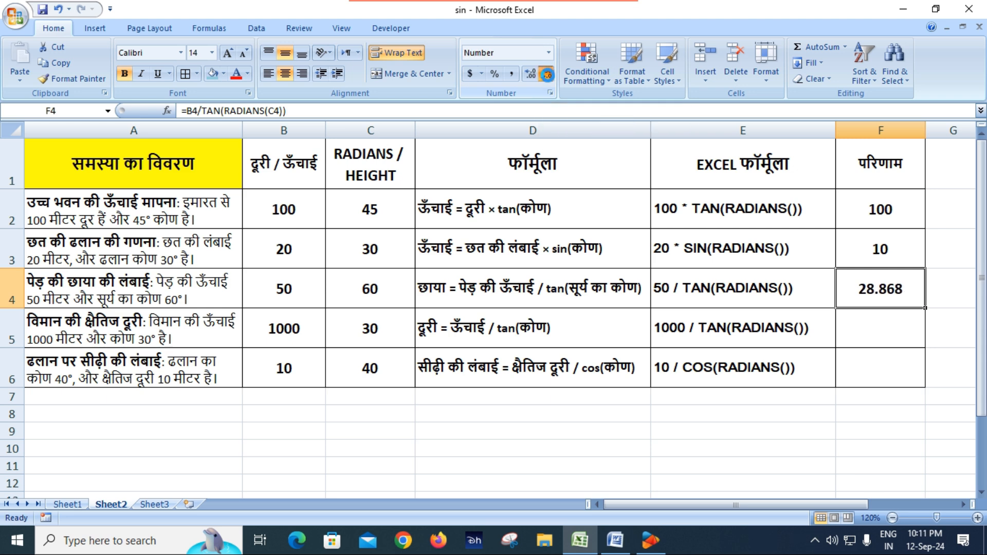
click(548, 75)
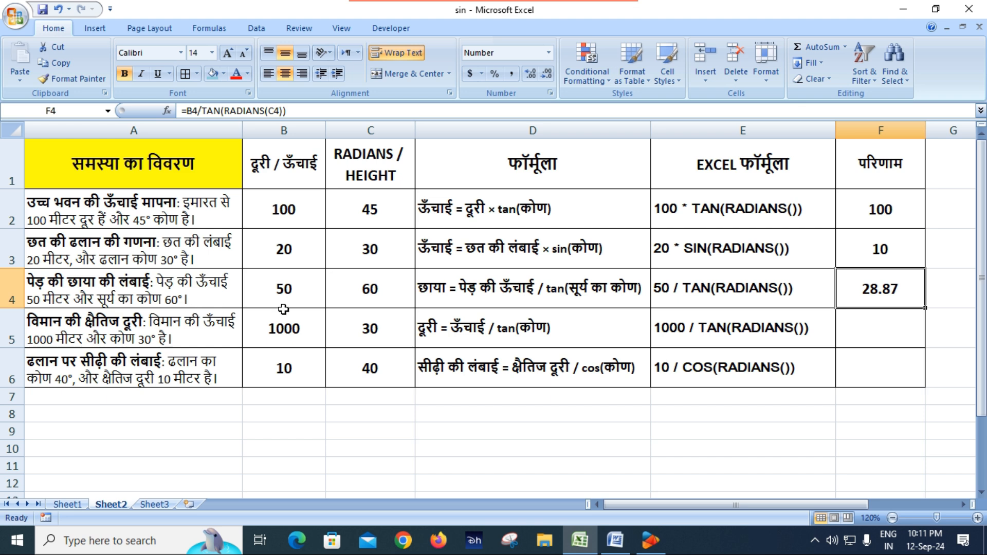
Step: Calculate the aircraft's horizontal distance in F5 with the formula =B5/TAN(RADIANS(C5)), using the height and angle in row 5
click(878, 329)
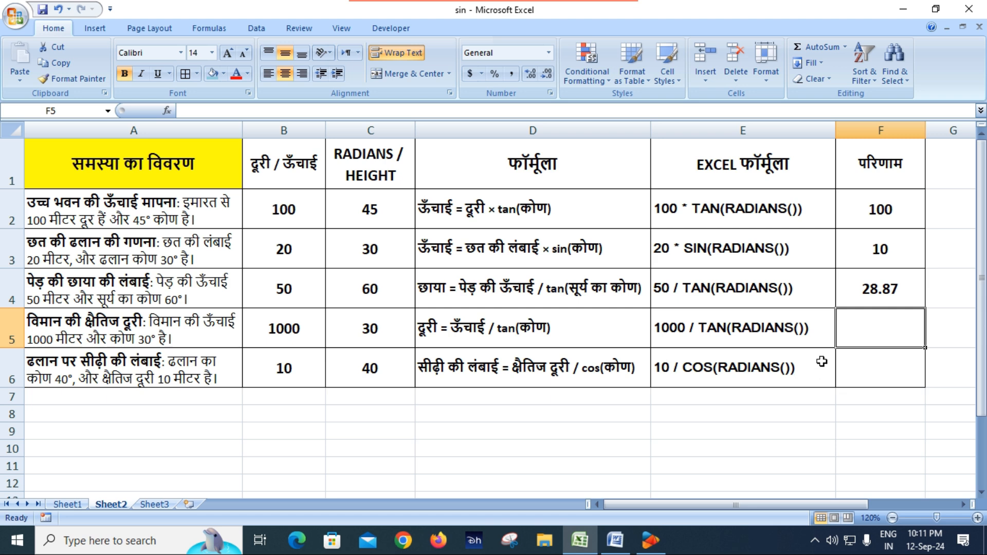
click(296, 331)
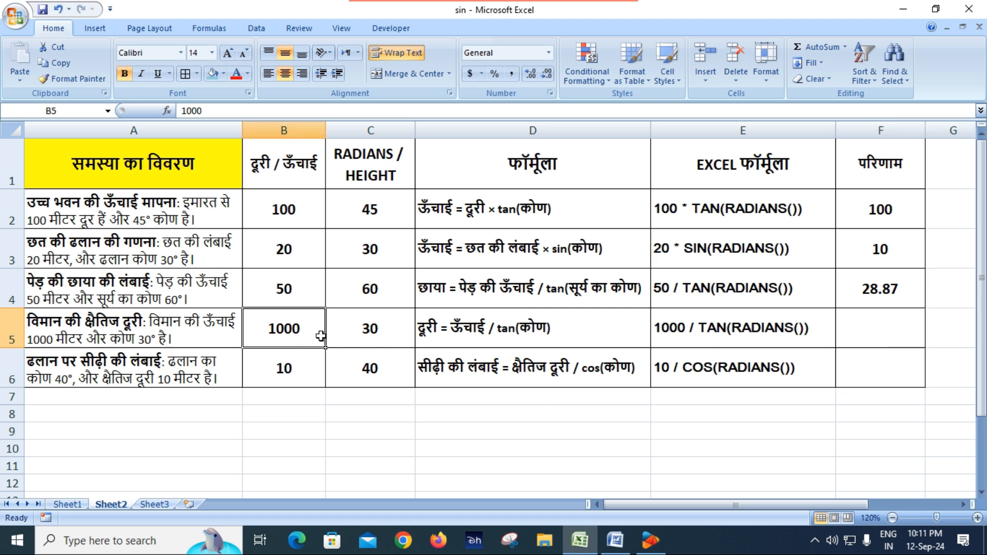
click(370, 335)
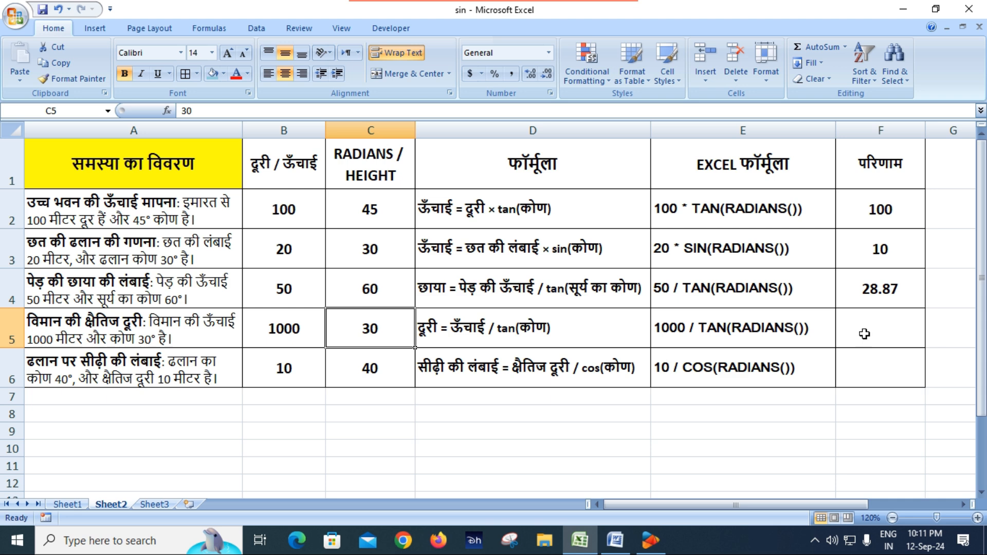
click(864, 336)
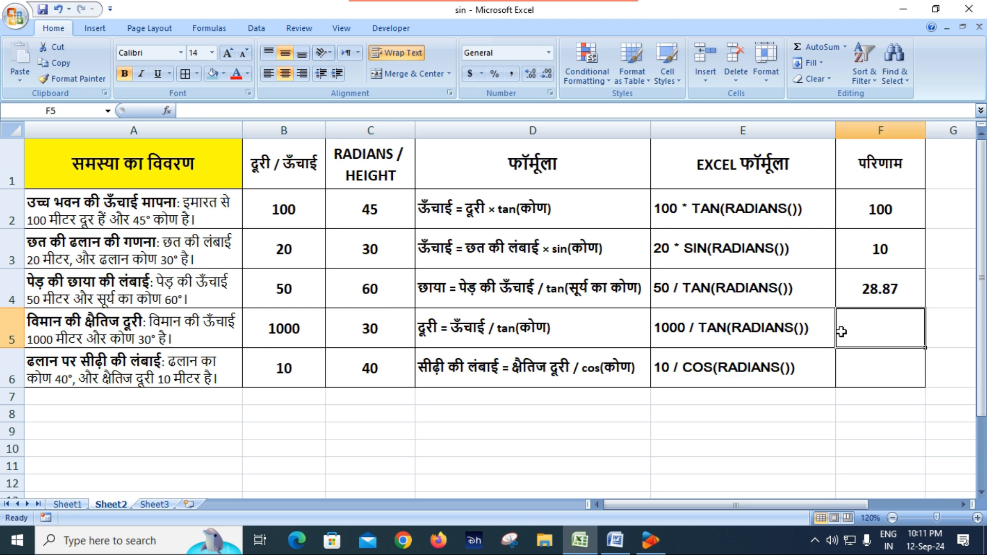
text(=)
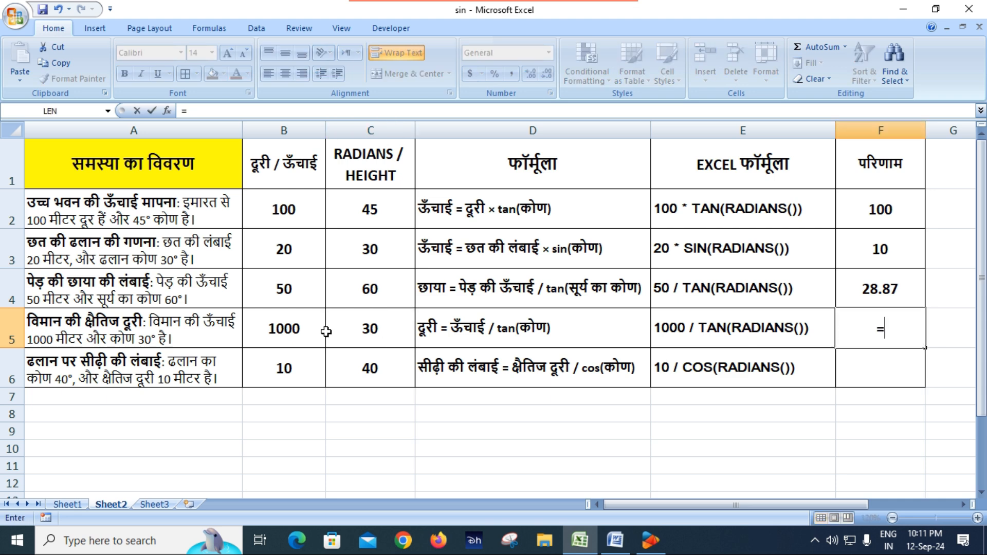
click(284, 329)
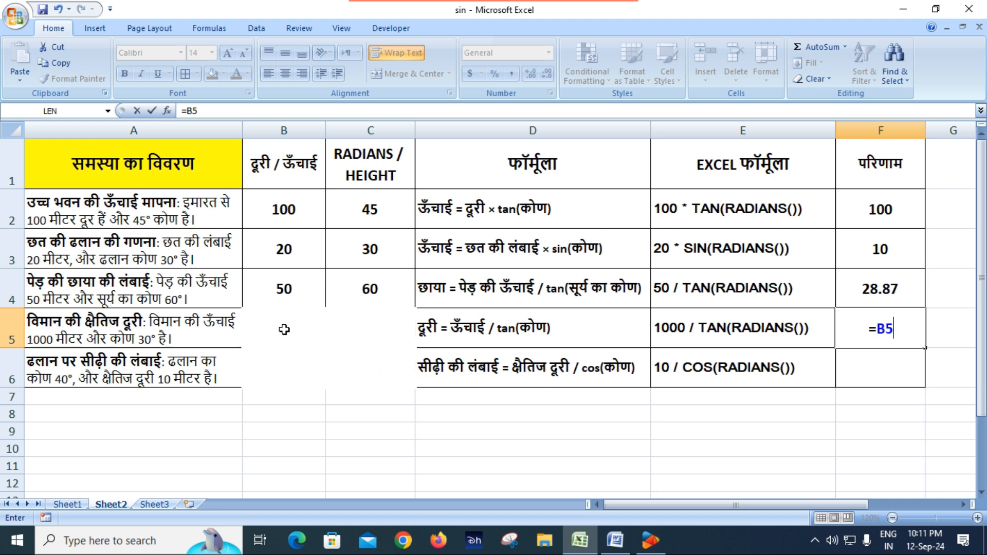
text(/)
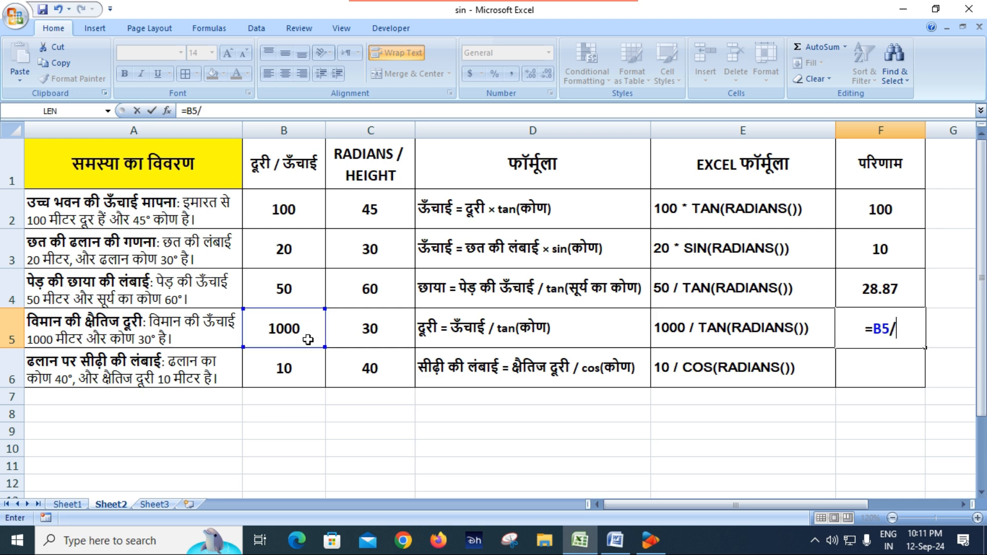
text(ta)
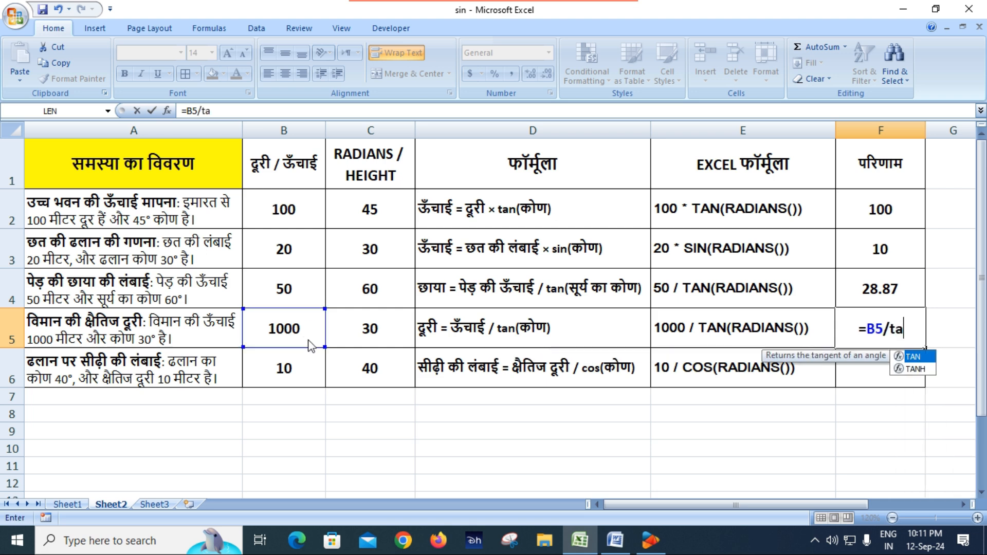
key(Tab)
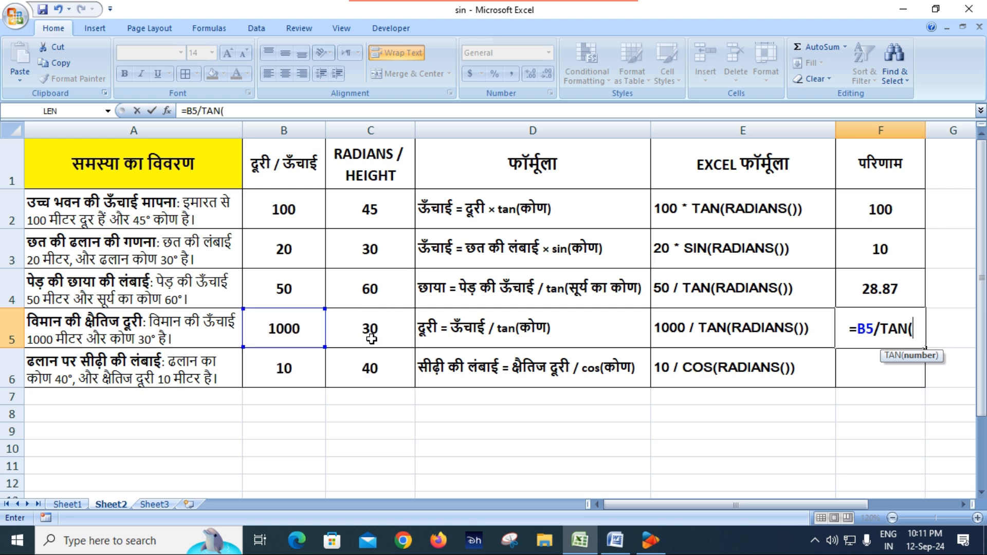
text(rad)
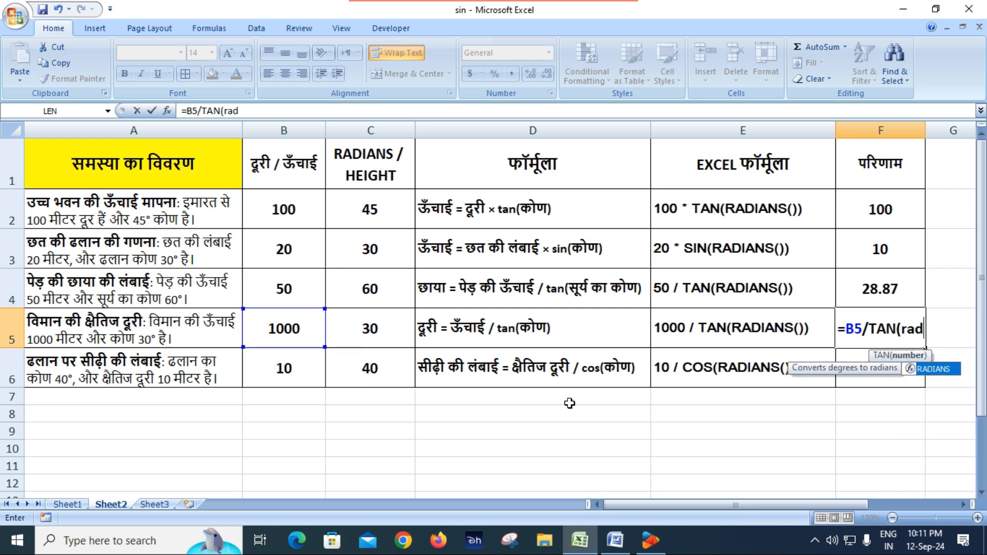
key(Tab)
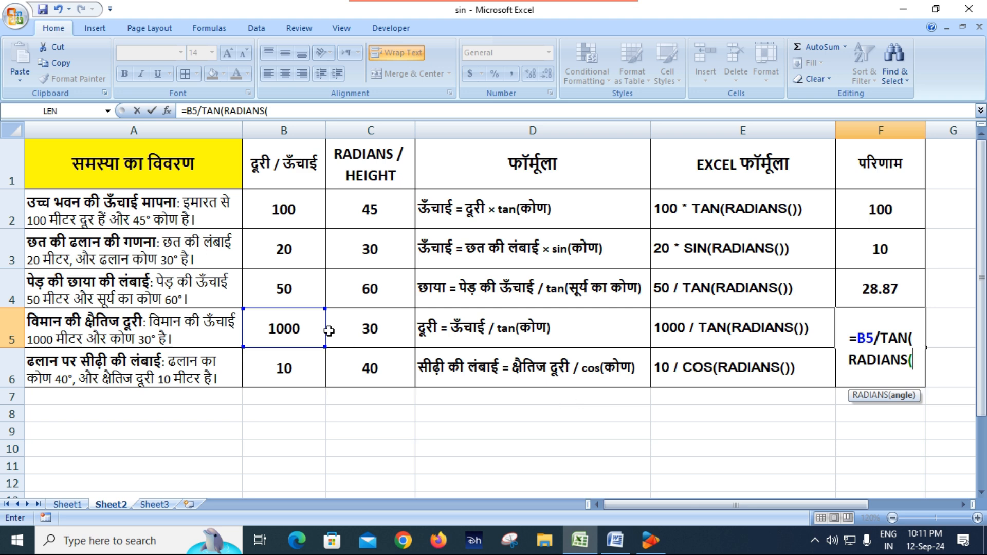
click(379, 331)
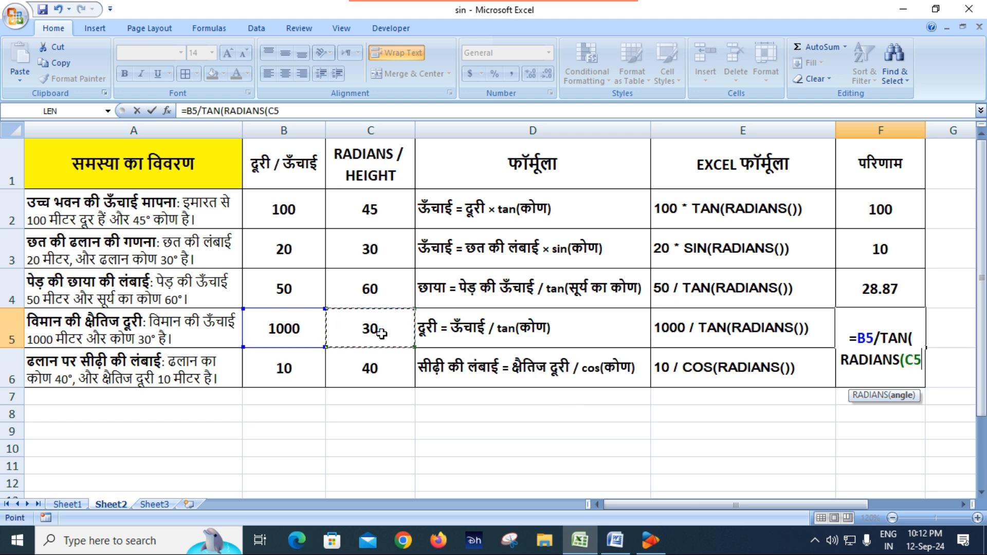
text())
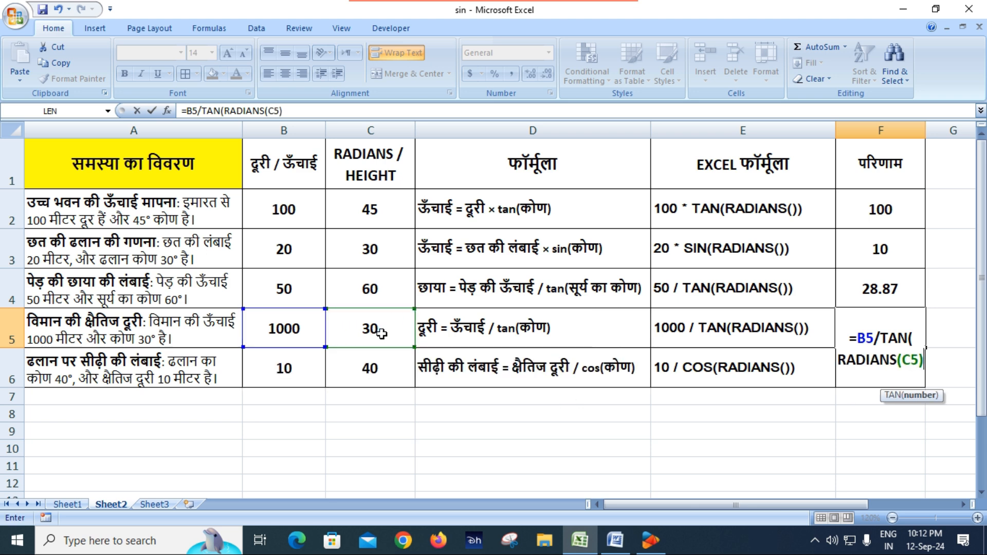
text())
key(Return)
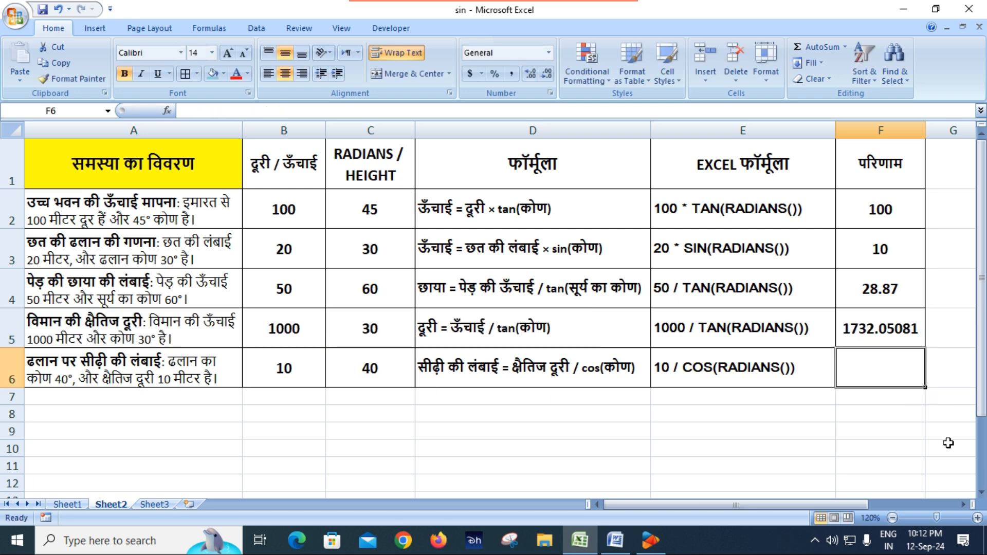
Step: Reduce the aircraft distance result in F5 to two decimal places
click(881, 329)
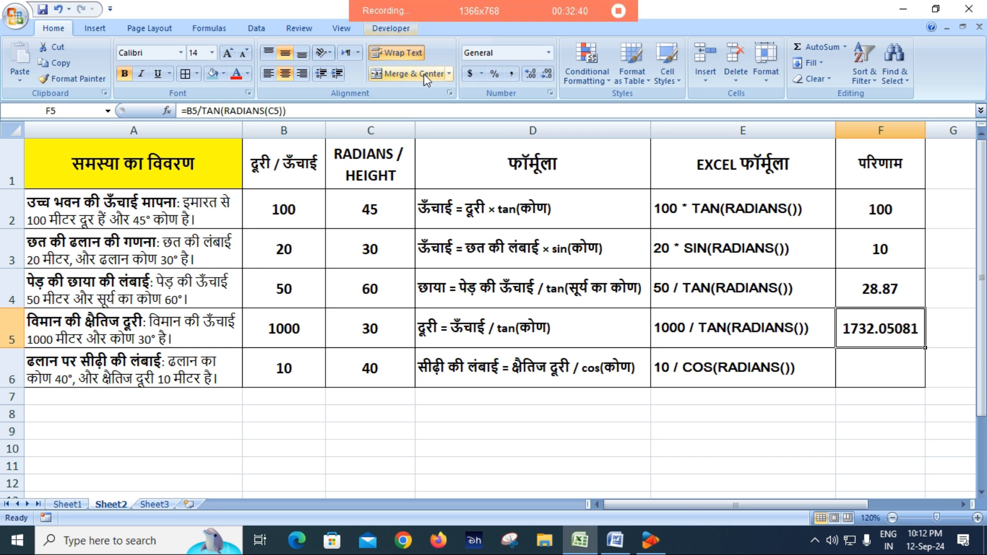
click(547, 76)
click(547, 76)
click(547, 76)
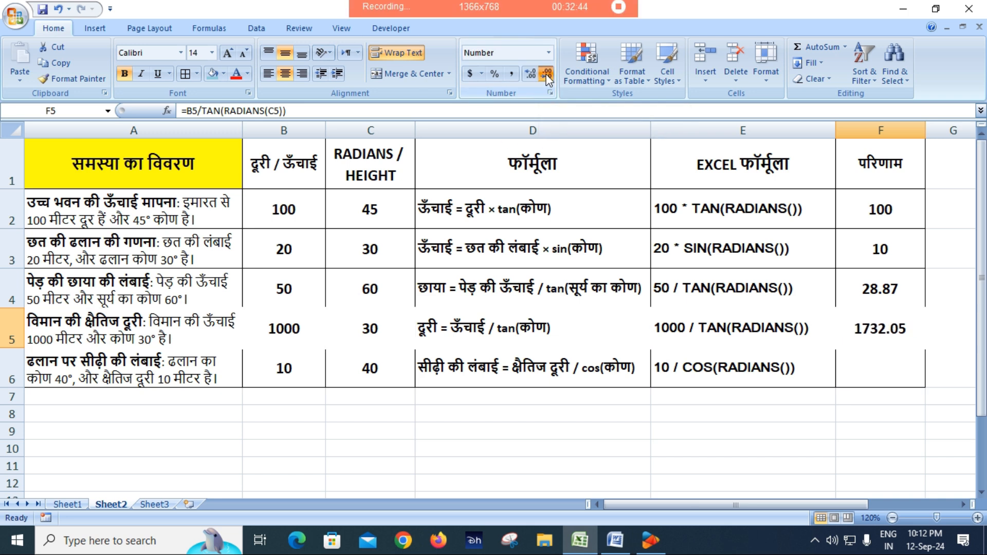
Step: Calculate the ladder length in F6 with the formula =B6/COS(C6*PI()/180), converting the angle with PI instead of RADIANS
click(876, 371)
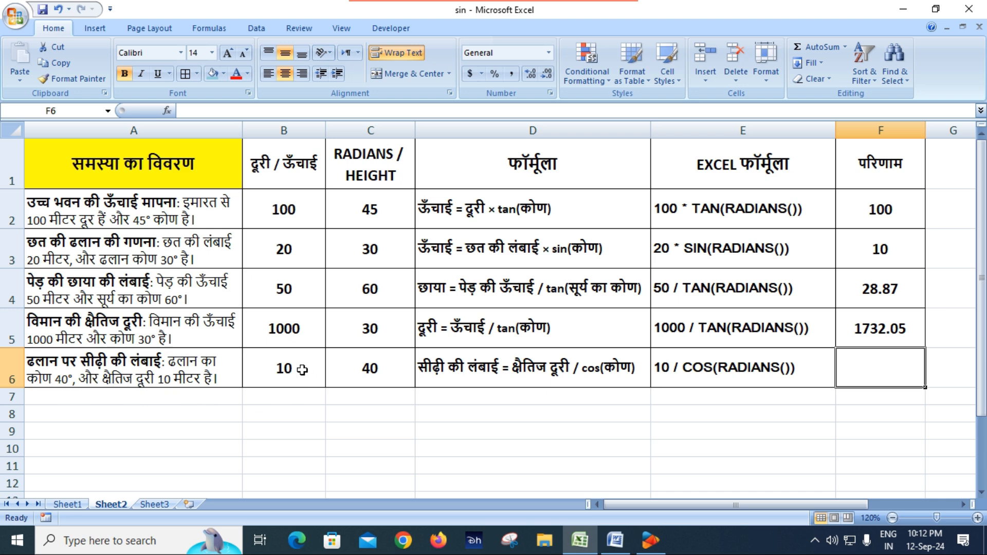
text(=)
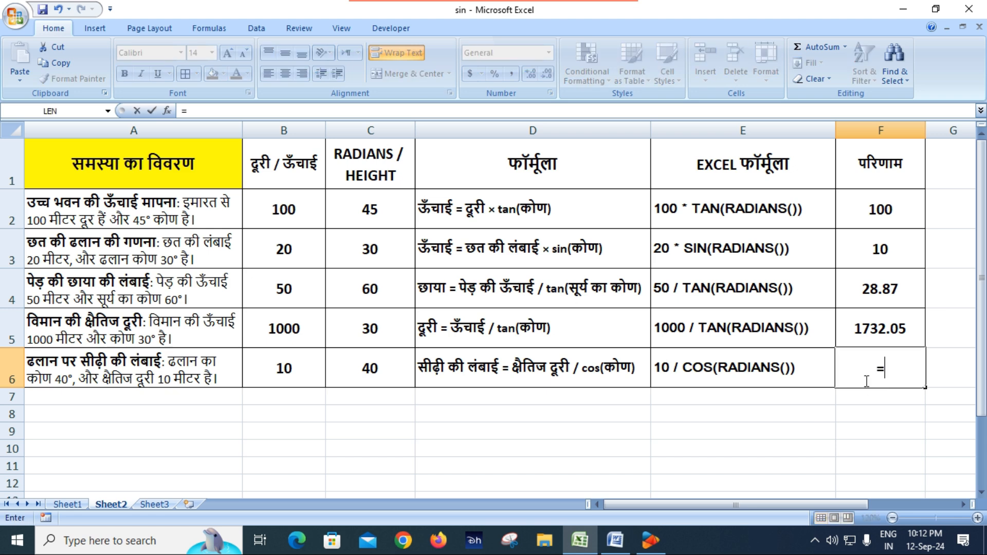
click(296, 368)
text(/cos)
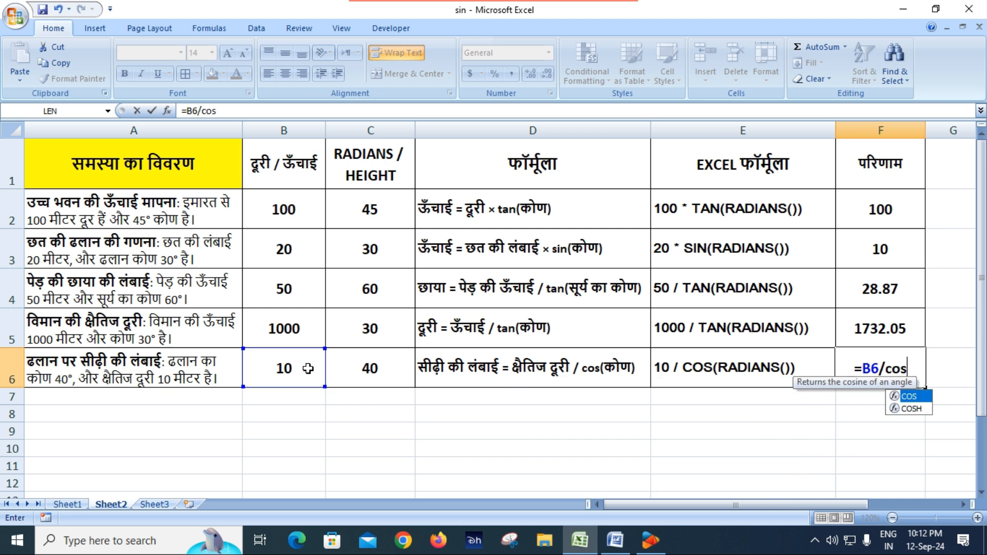
key(Tab)
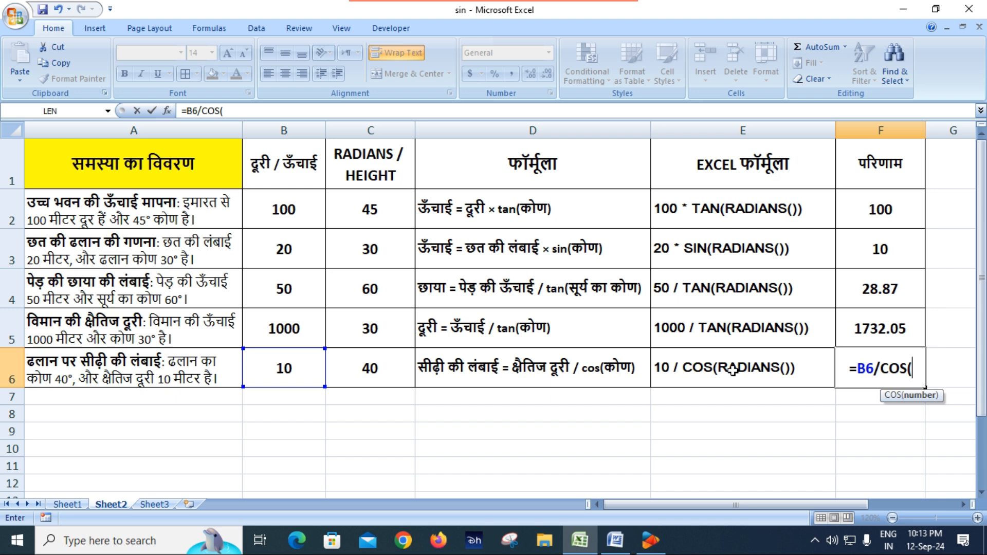
click(382, 369)
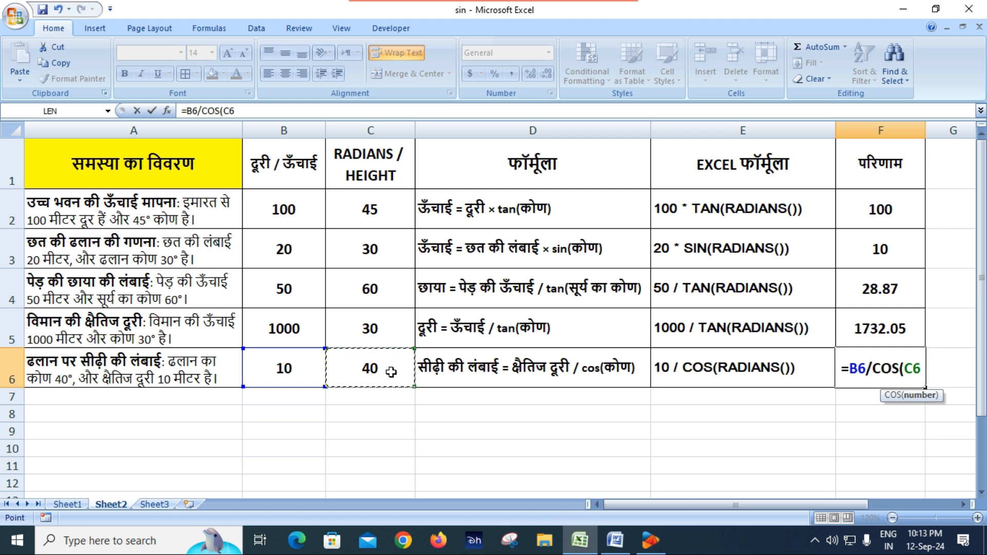
text(*pi)
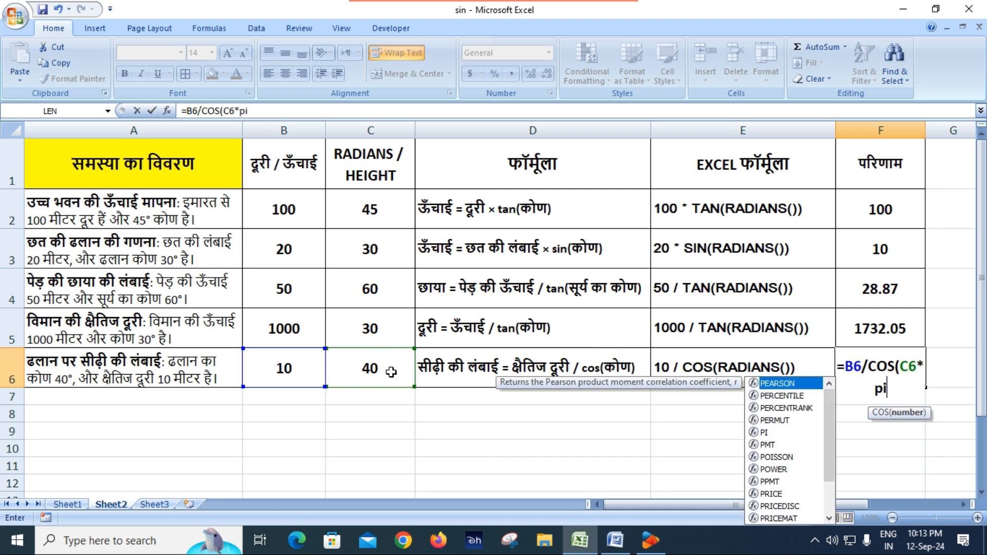
text(()
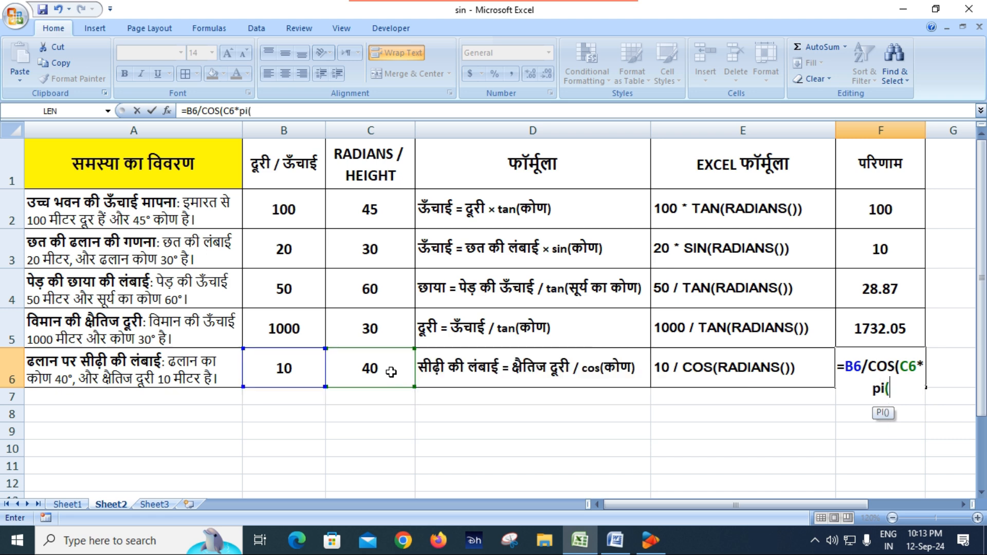
text()/180)
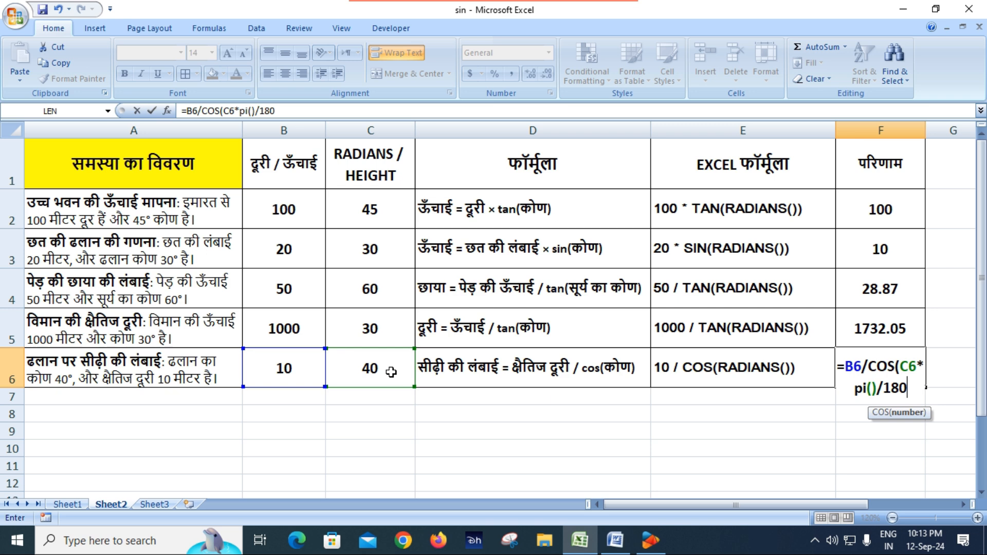
text())
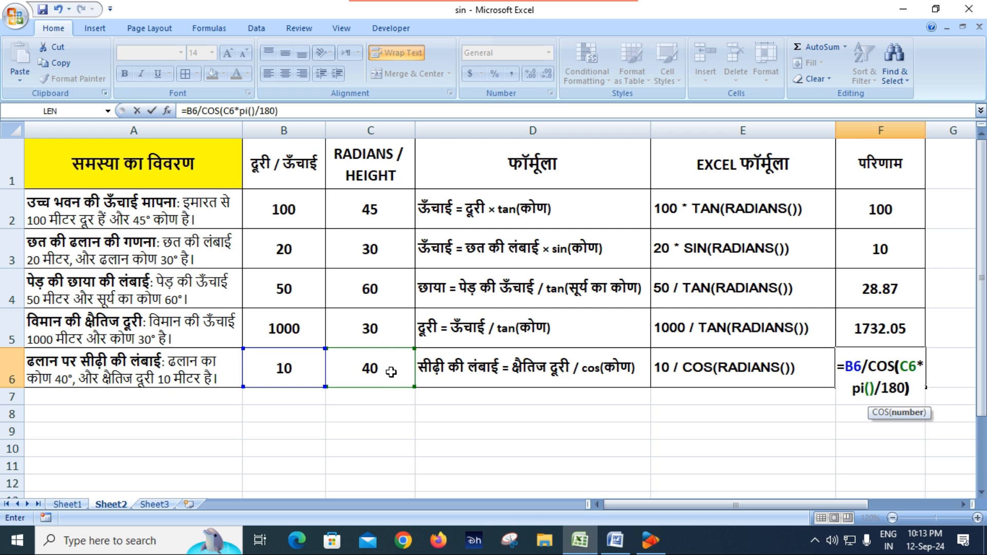
key(Return)
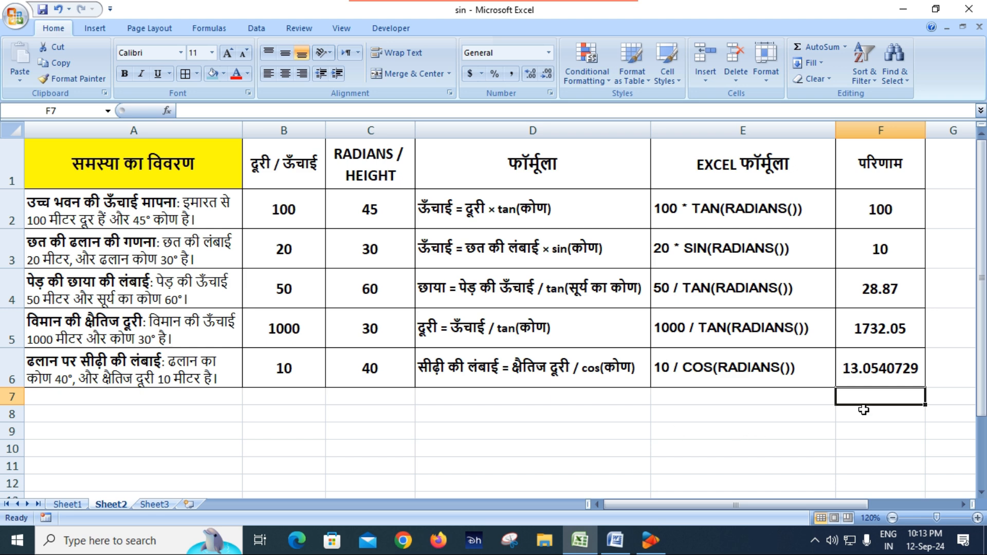
Step: Reduce the ladder length result in F6 to two decimal places
click(877, 378)
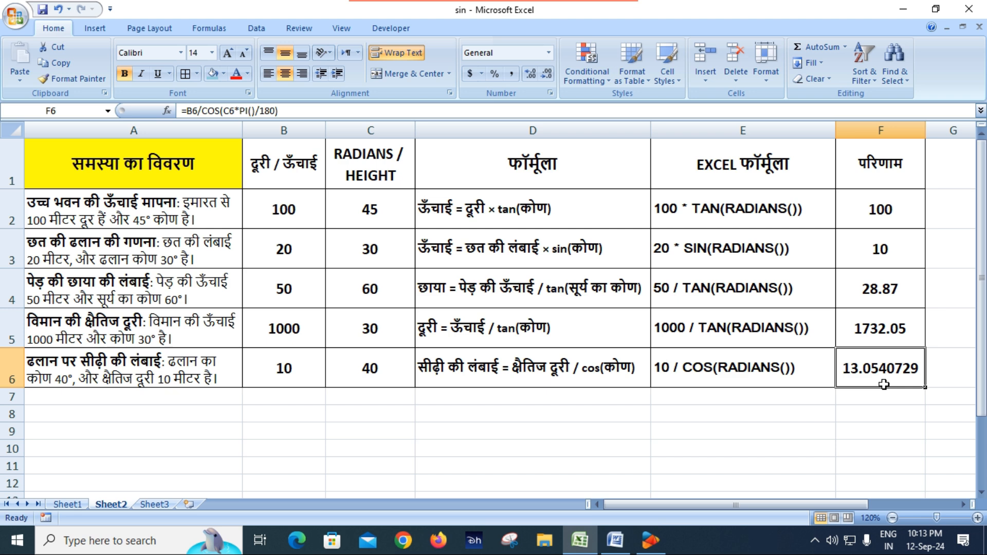
click(547, 78)
click(547, 78)
click(547, 78)
click(547, 78)
click(547, 78)
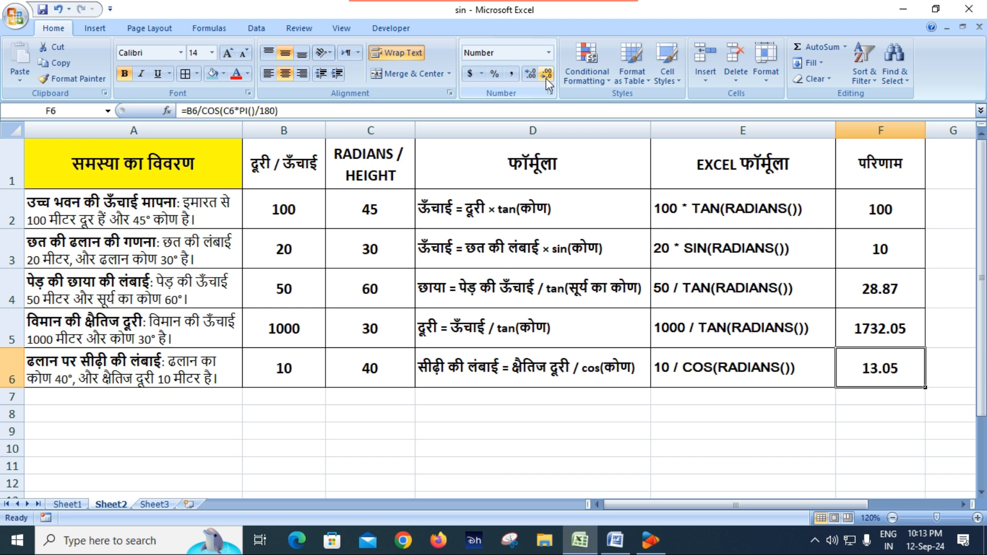
click(888, 410)
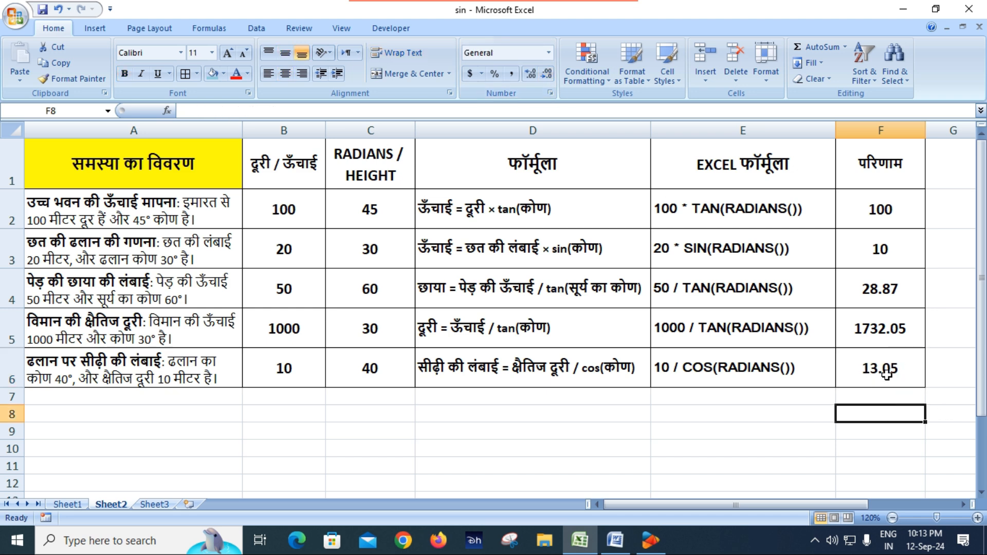
Step: Review the ladder formula in F6, the building problem's description in A2 and the written Excel formula in E6
click(884, 374)
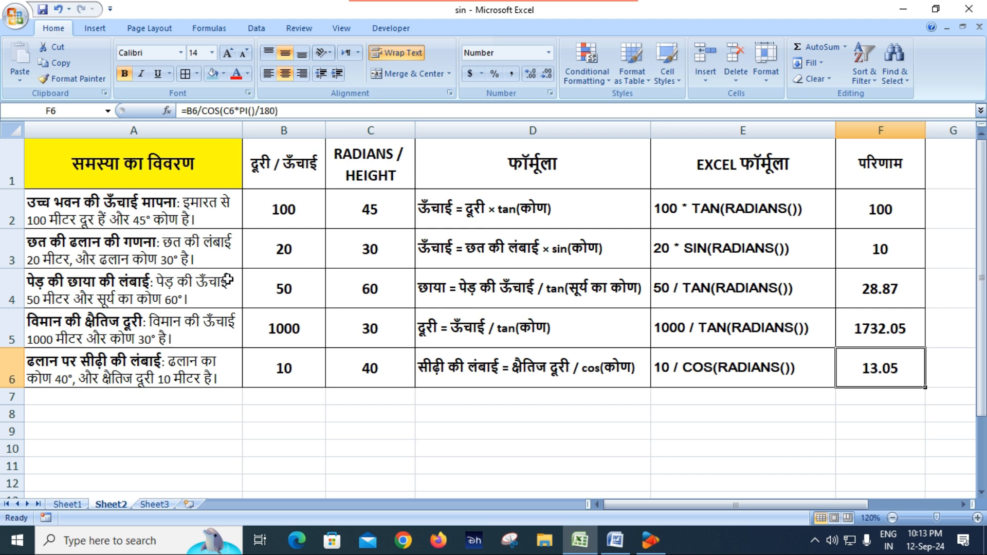
click(161, 219)
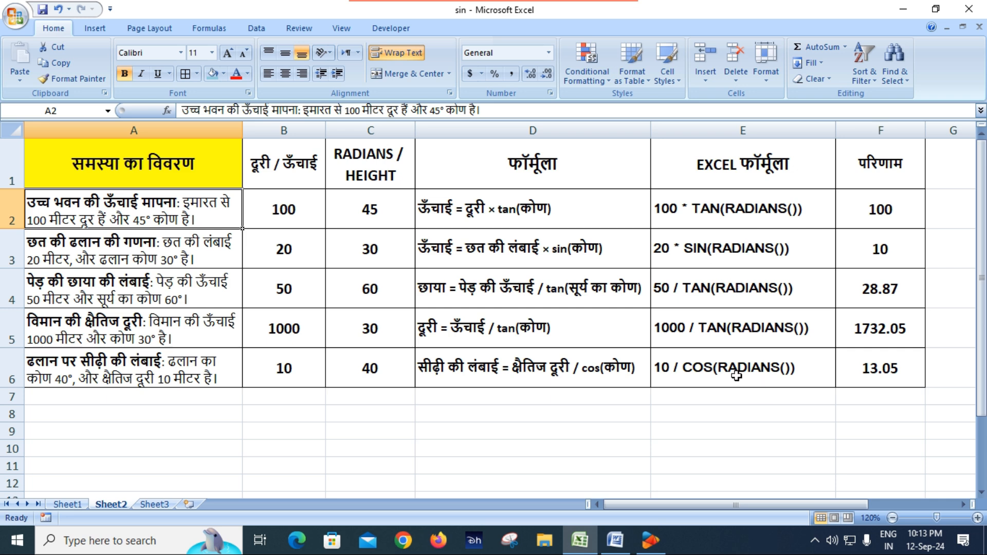
click(700, 371)
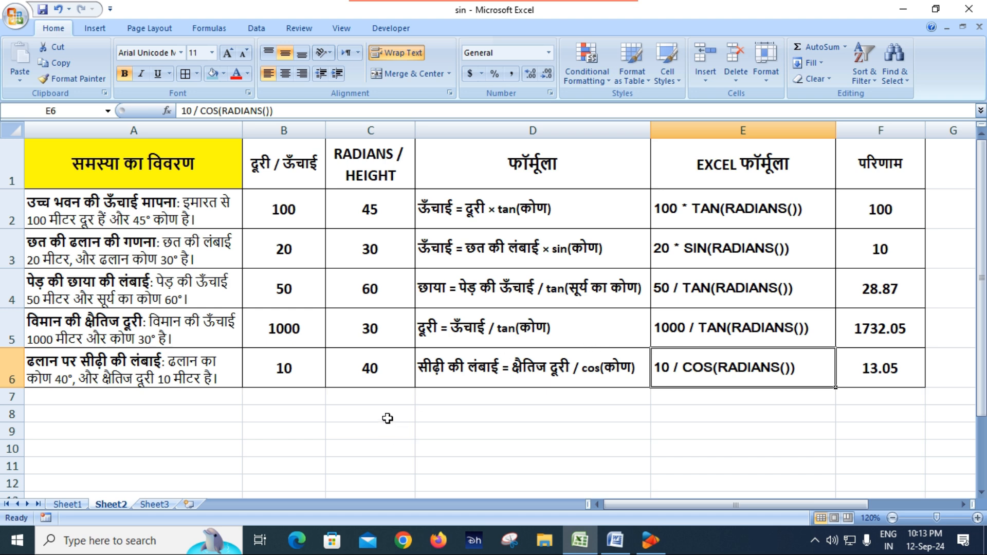
click(507, 397)
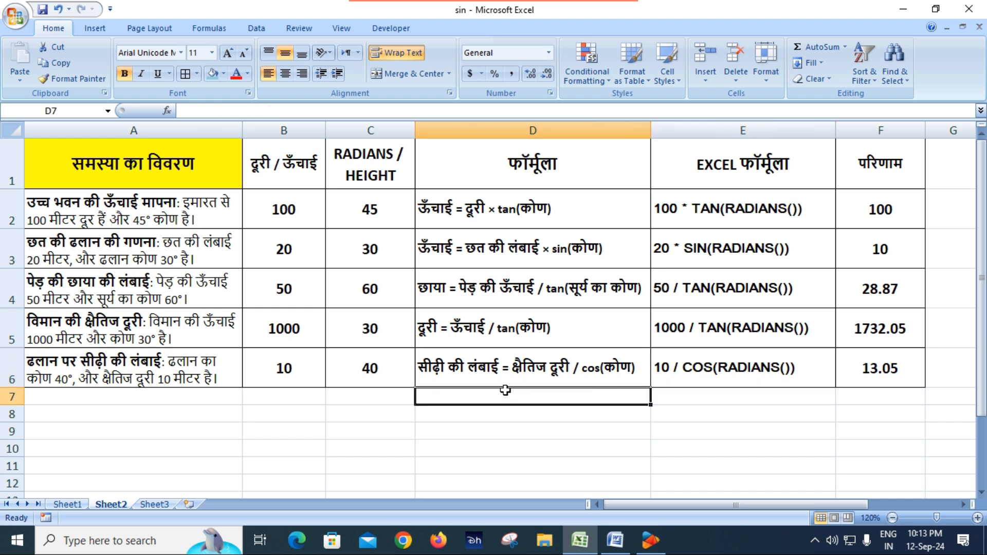